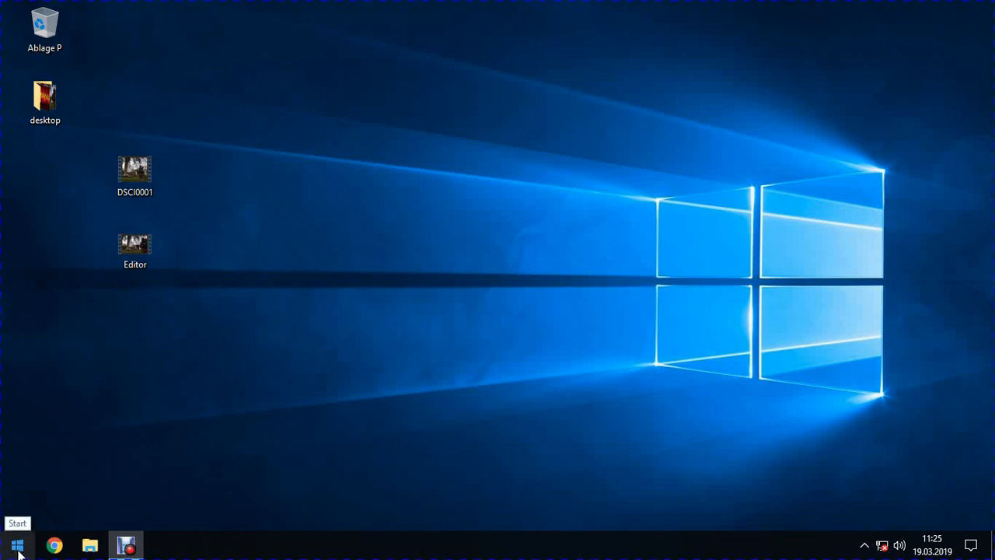
- Launch HitFilm Express and create a new project at 1280 by 720 pixels, 30 fps, with a five-minute duration
{"action": "left_click", "coordinate": [16, 549]}
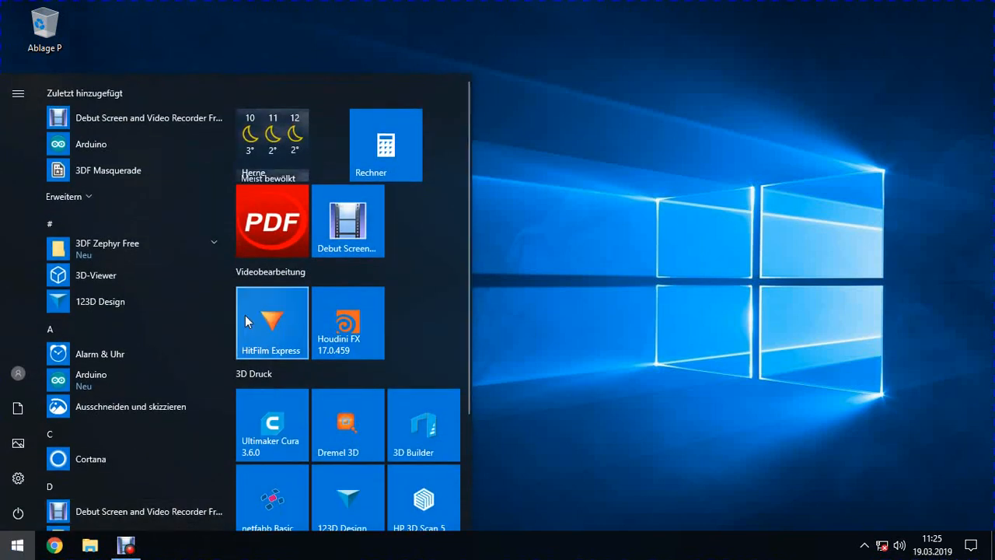
{"action": "left_click", "coordinate": [271, 318]}
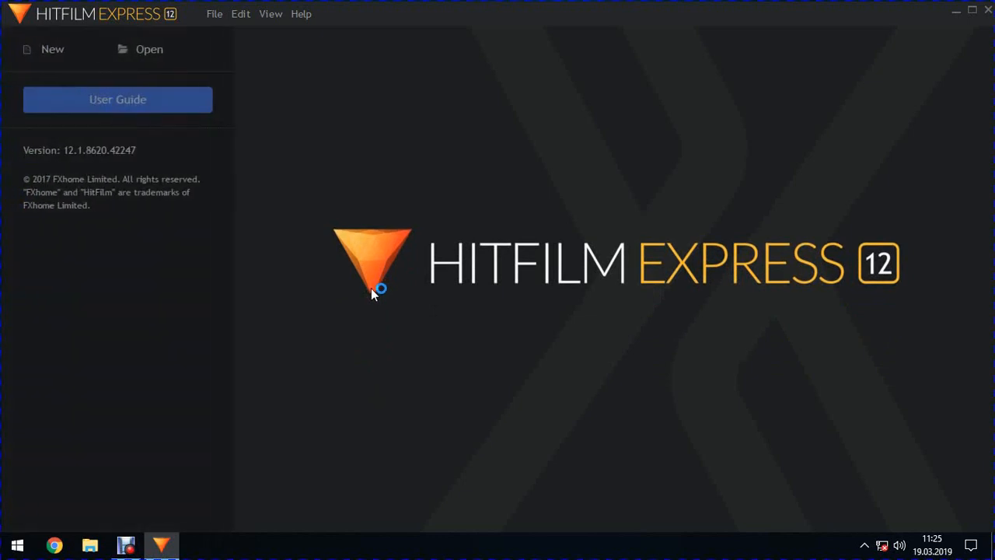
{"action": "left_click", "coordinate": [49, 51]}
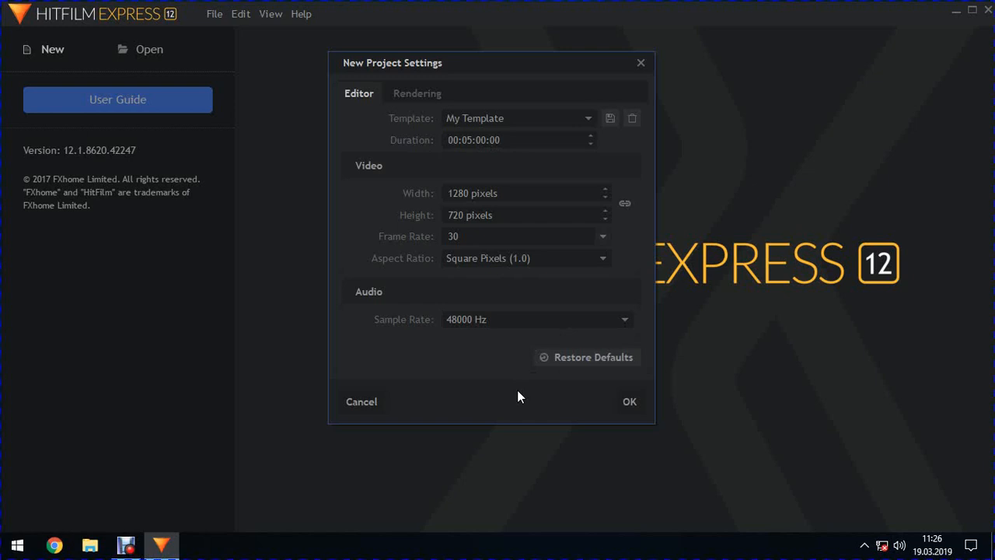
{"action": "left_click", "coordinate": [630, 402]}
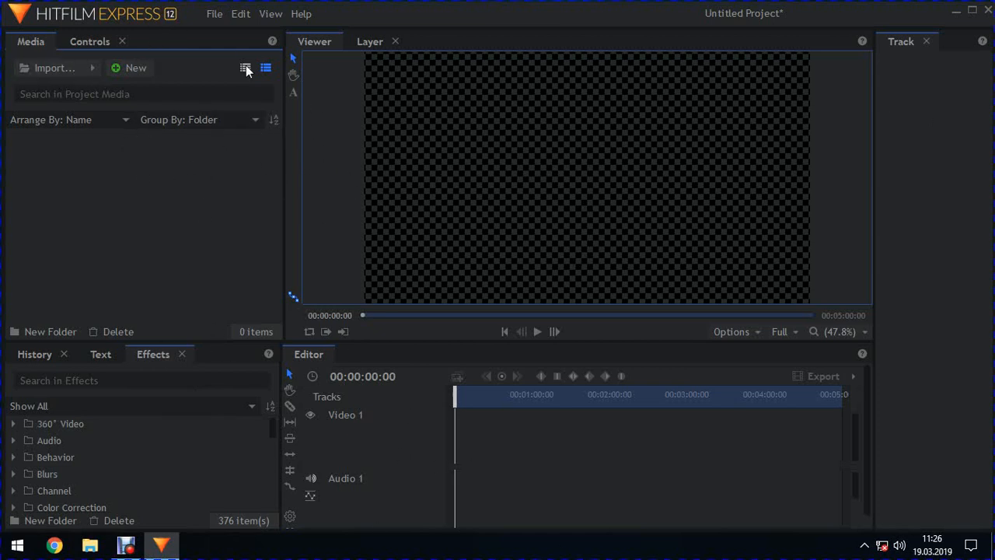
- Import the DSCI0001 video and place it at the start of Video 1, matching the editor sequence settings to the clip
{"action": "left_click", "coordinate": [56, 69]}
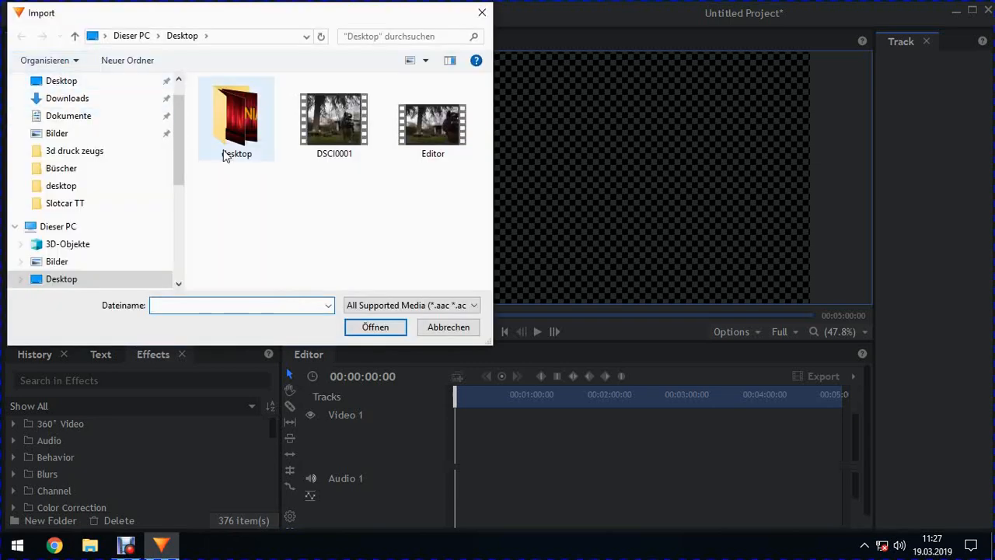
{"action": "left_click", "coordinate": [348, 127]}
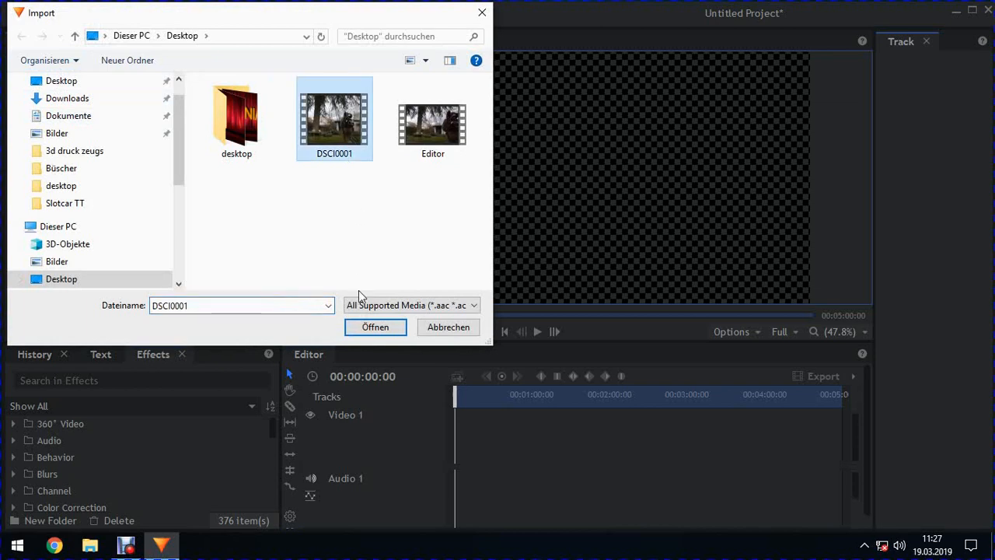
{"action": "left_click", "coordinate": [376, 327]}
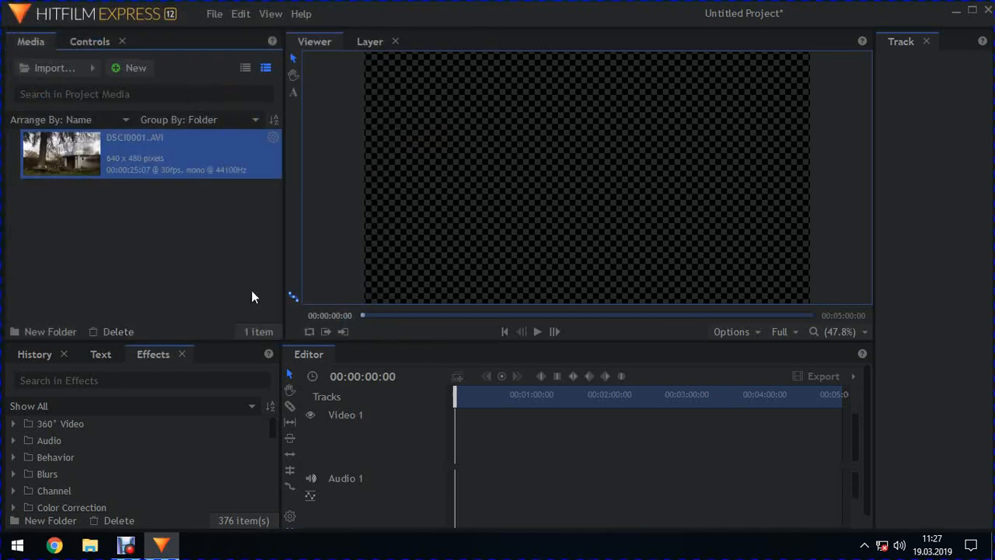
{"action": "left_click_drag", "start_coordinate": [81, 159], "coordinate": [461, 428]}
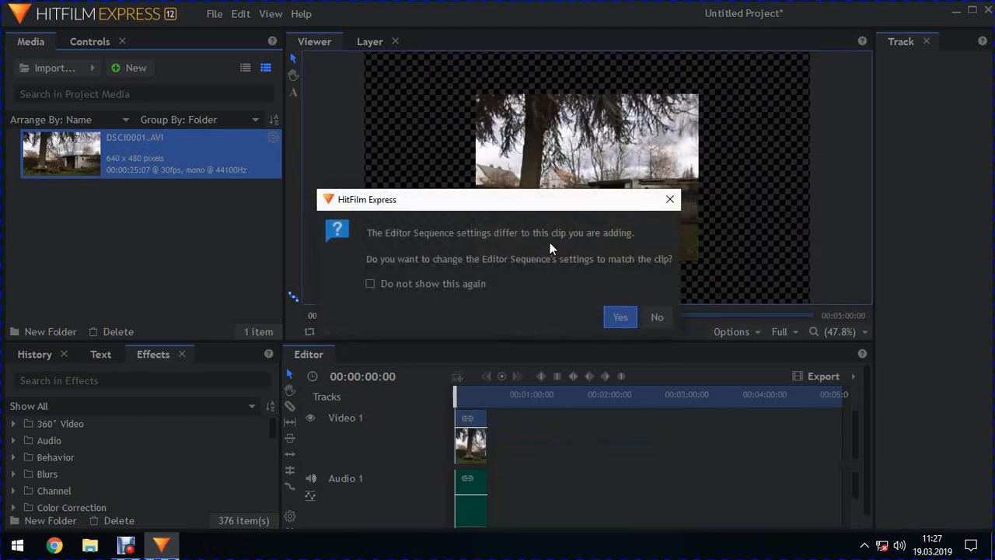
{"action": "left_click", "coordinate": [620, 318]}
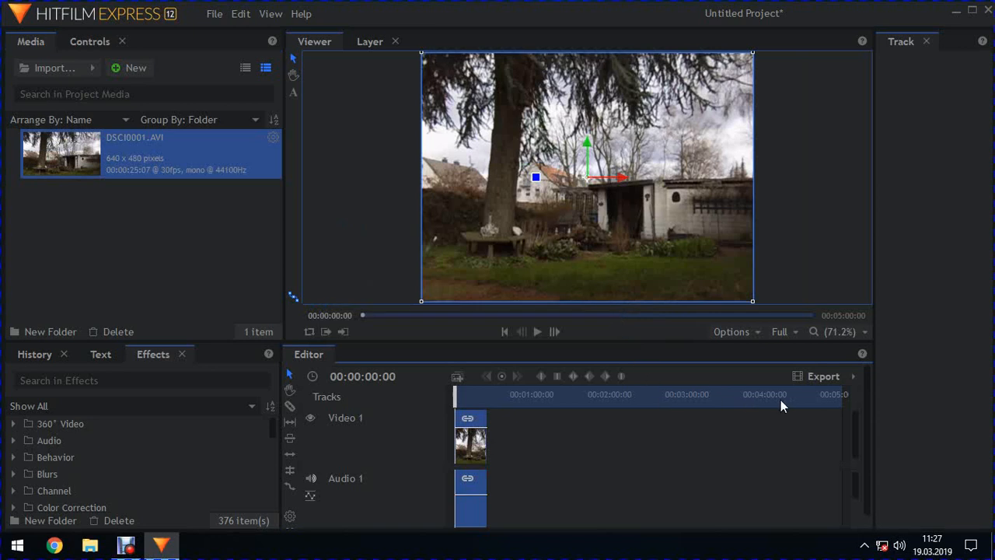
- Shorten the timeline's work area to end with the clip at about 25 seconds
{"action": "left_click_drag", "start_coordinate": [842, 394], "coordinate": [484, 403]}
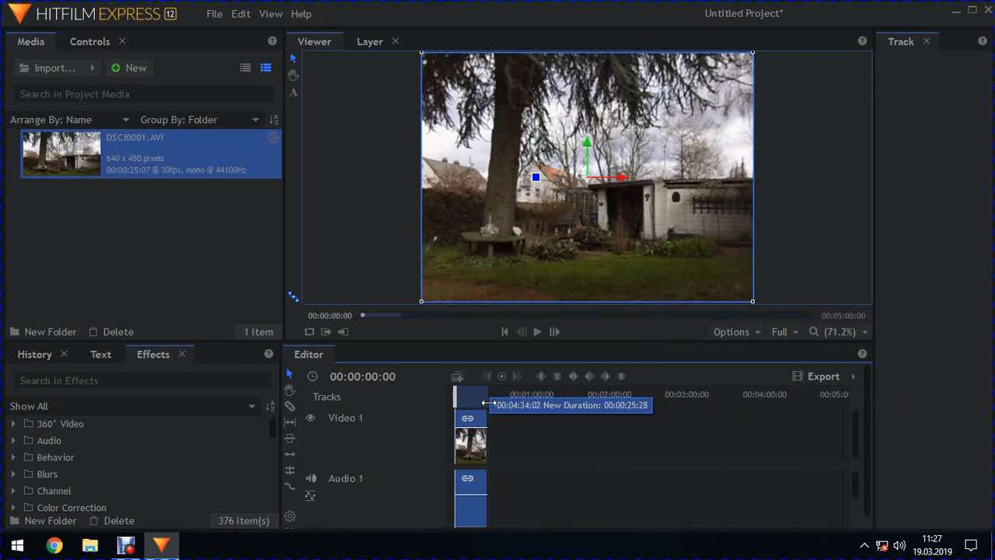
{"action": "left_click_drag", "start_coordinate": [484, 402], "coordinate": [490, 403]}
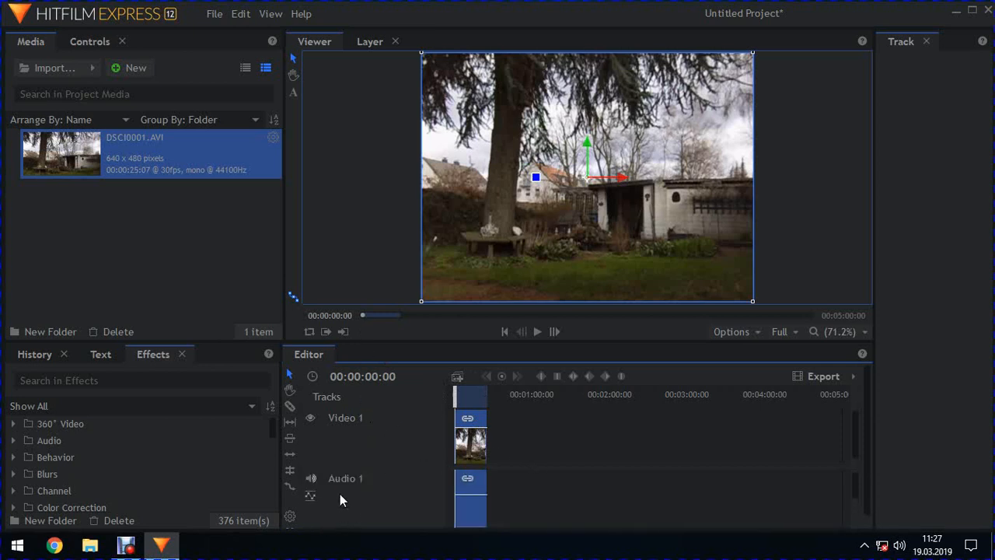
{"action": "right_click", "coordinate": [231, 446]}
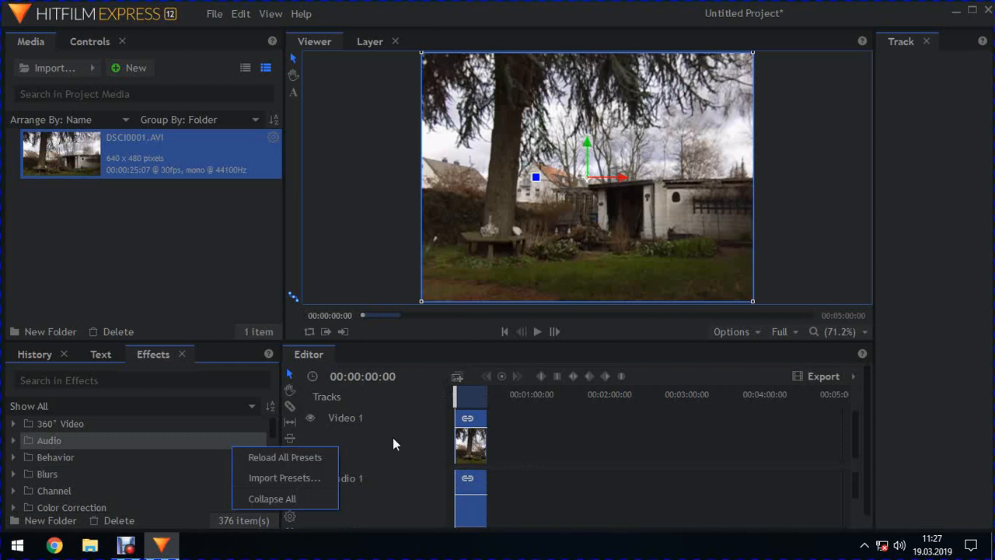
{"action": "right_click", "coordinate": [392, 437]}
{"action": "left_click", "coordinate": [348, 348]}
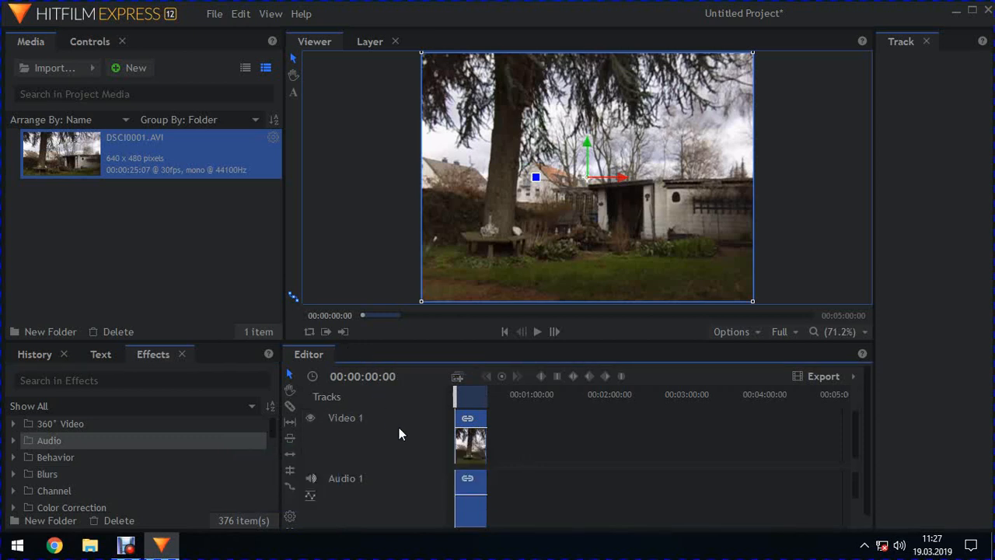
- Slice the DSCI0001.AVI clip at 00:00:07:14, where the effect segment begins
{"action": "scroll", "coordinate": [376, 439], "scroll_direction": "down", "scroll_amount": 1}
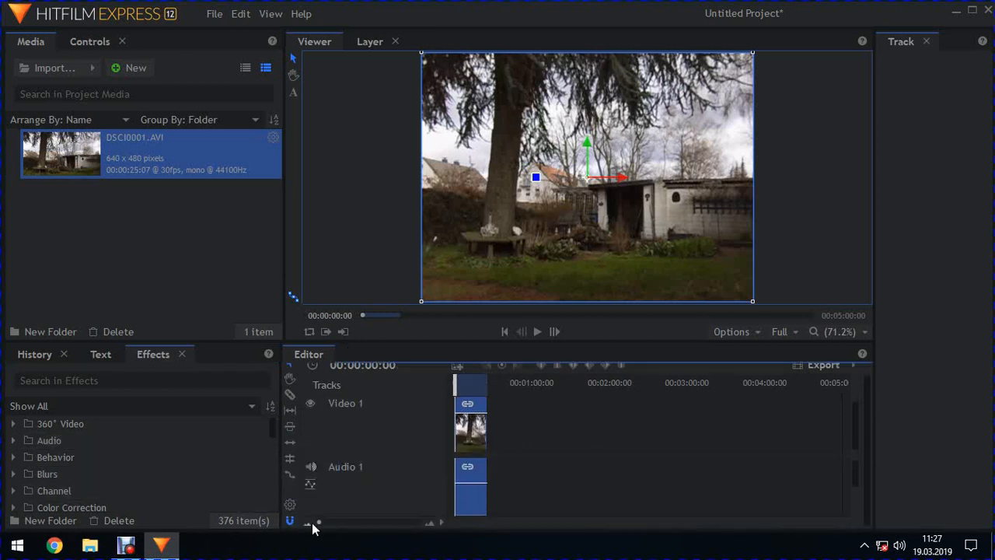
{"action": "left_click_drag", "start_coordinate": [318, 522], "coordinate": [325, 525]}
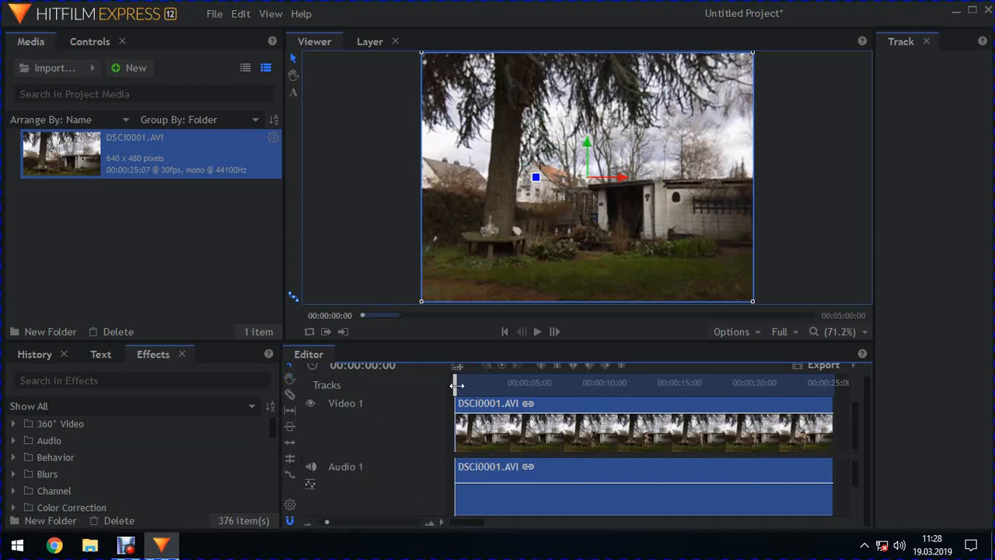
{"action": "left_click_drag", "start_coordinate": [458, 385], "coordinate": [569, 386]}
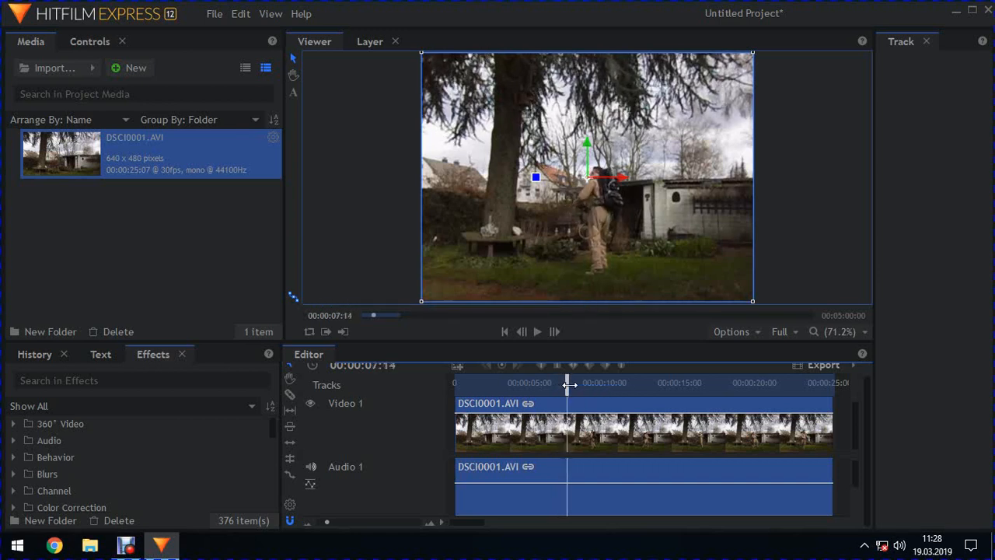
{"action": "left_click", "coordinate": [291, 395]}
{"action": "left_click", "coordinate": [569, 423]}
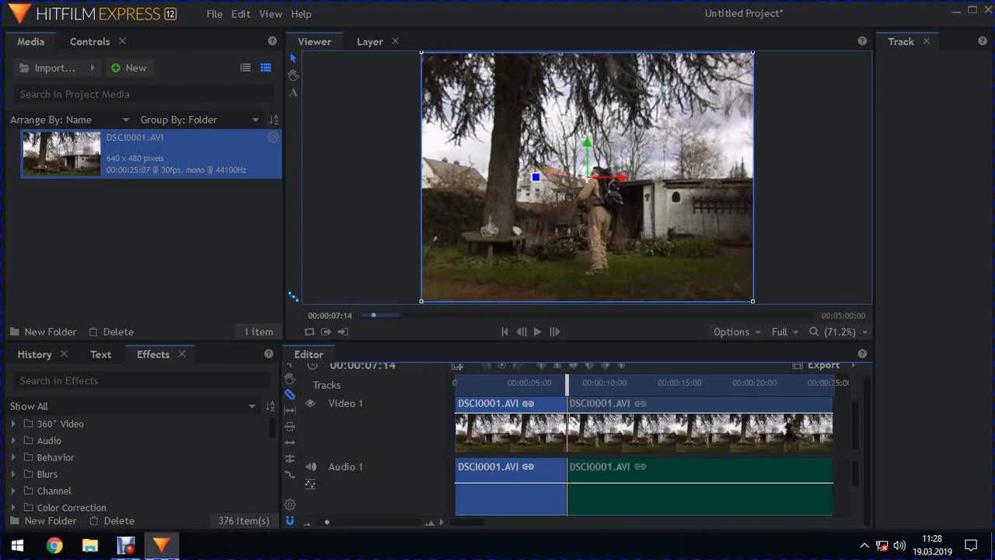
- Slice the second part of the clip at 00:00:09:08 and check the footage just after the cut, around 00:00:10:06
{"action": "left_click_drag", "start_coordinate": [567, 387], "coordinate": [595, 425]}
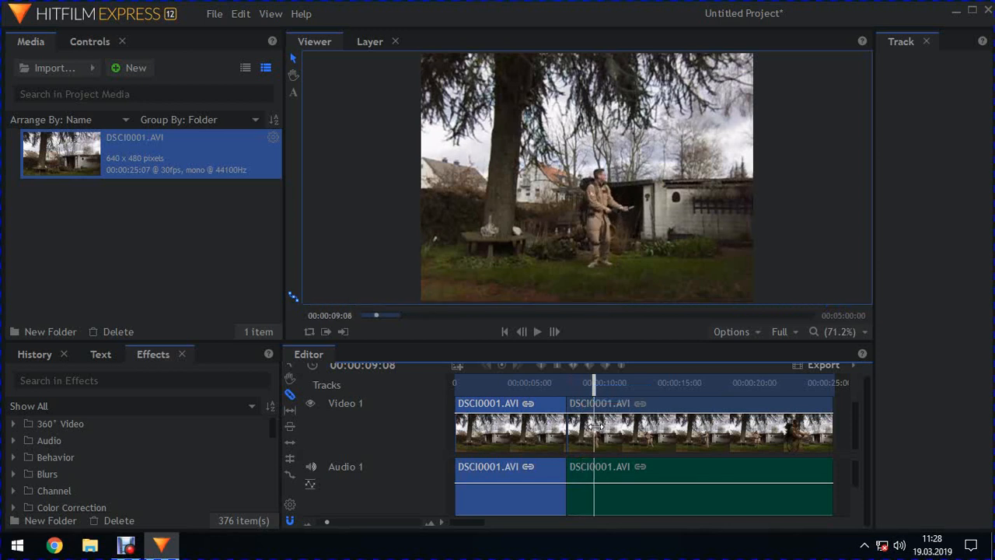
{"action": "left_click", "coordinate": [597, 429]}
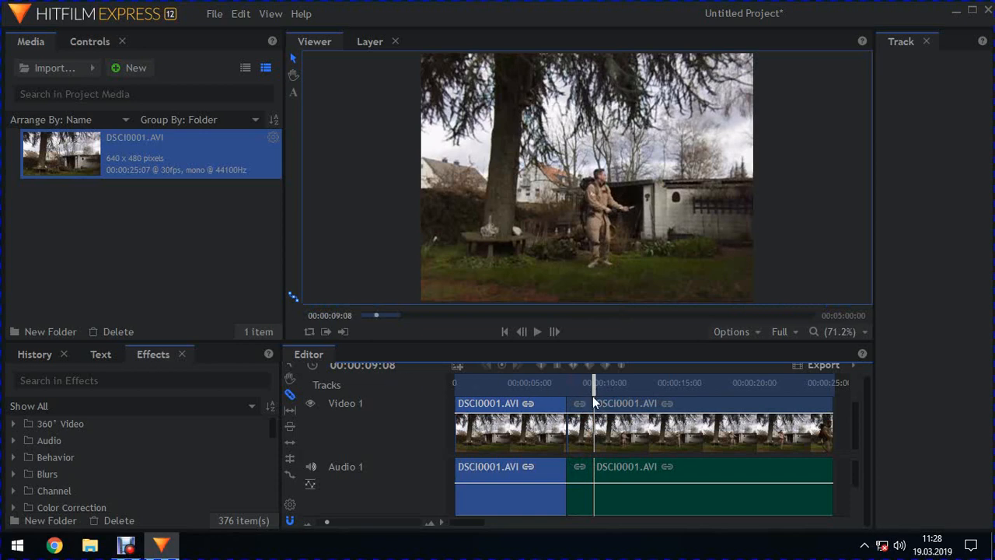
{"action": "mouse_move", "coordinate": [595, 405]}
{"action": "left_mouse_down"}
{"action": "mouse_move", "coordinate": [716, 405]}
{"action": "mouse_move", "coordinate": [608, 405]}
{"action": "left_mouse_up"}
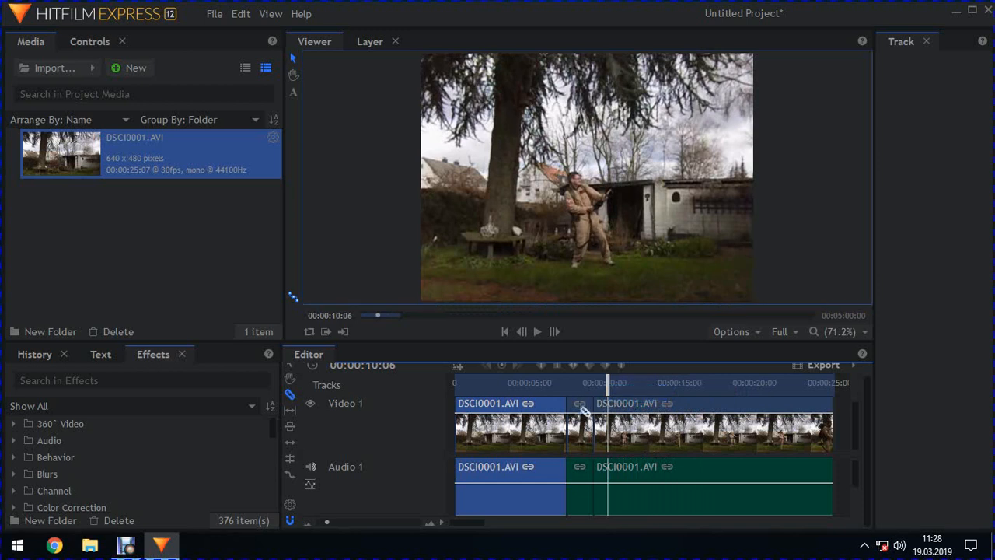
- Convert the short middle segment into a composite shot named DSCI0001.AVI Composite Shot, using Selected Clip properties and Leave Here
{"action": "scroll", "coordinate": [290, 416], "scroll_direction": "up", "scroll_amount": 1}
{"action": "left_click", "coordinate": [292, 374]}
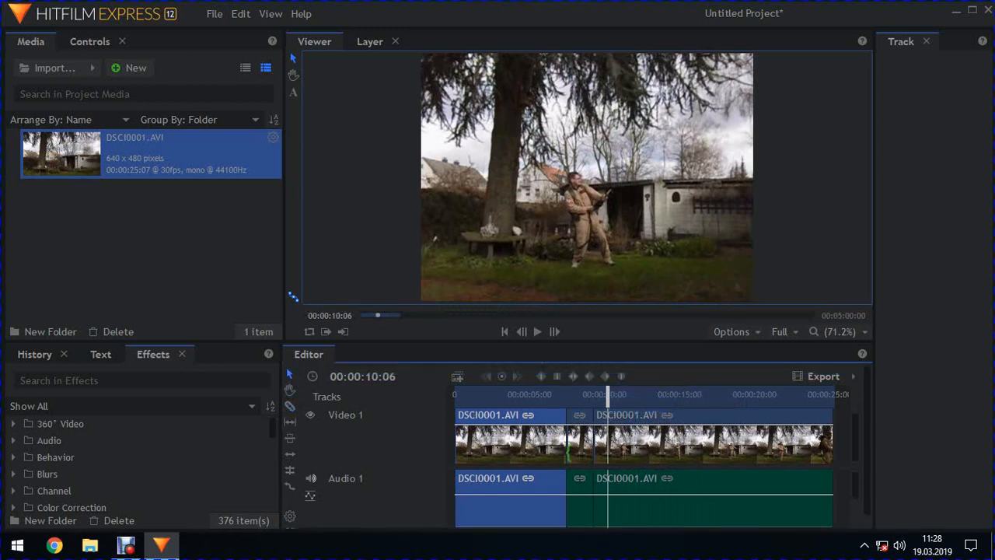
{"action": "left_click", "coordinate": [580, 451]}
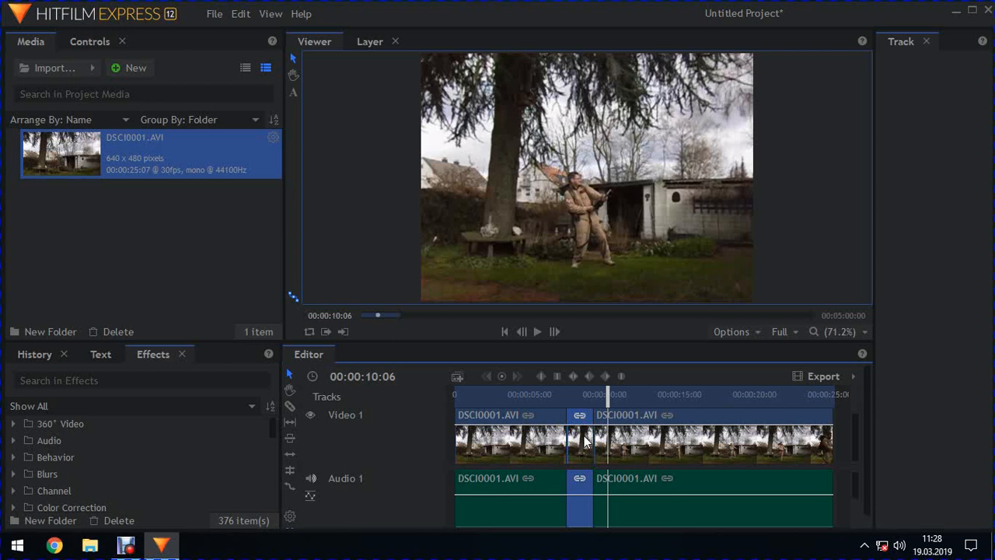
{"action": "right_click", "coordinate": [585, 440]}
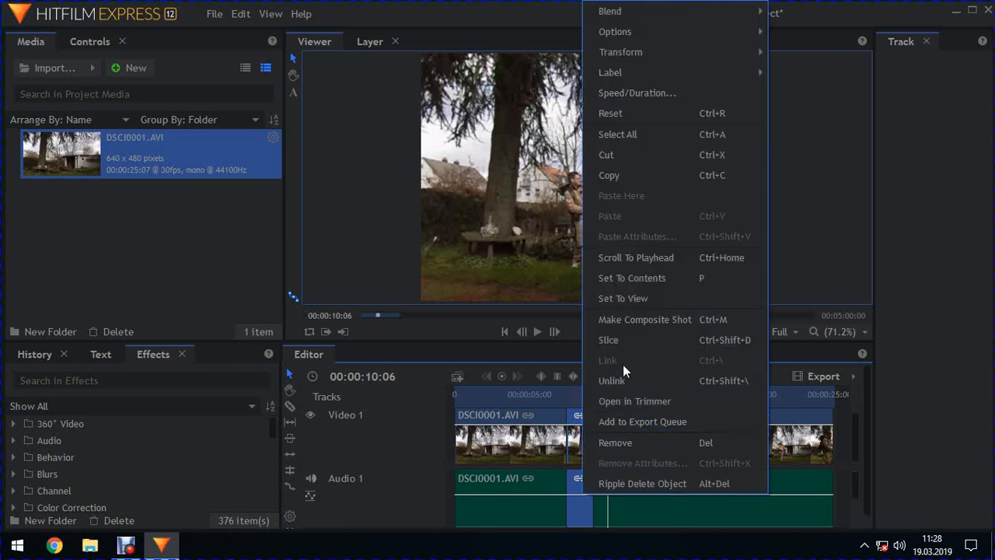
{"action": "left_click", "coordinate": [644, 326]}
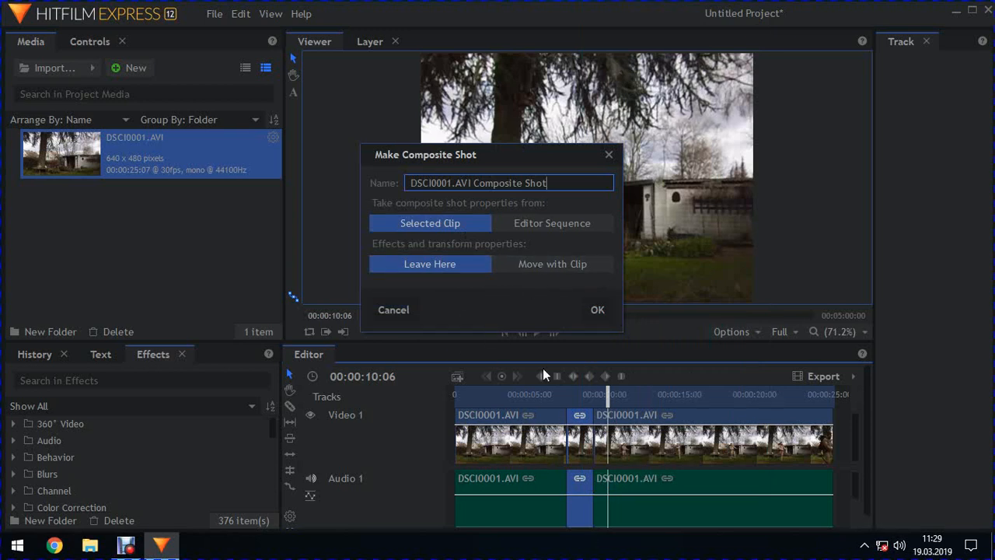
{"action": "left_click", "coordinate": [593, 309]}
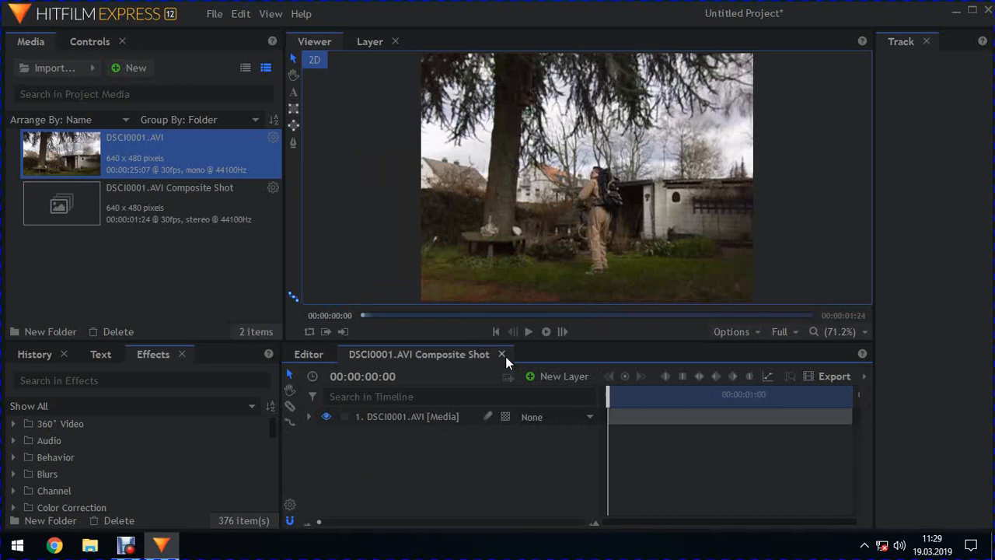
- Scrub through the composite shot and compare it with the middle segment in the main editor timeline
{"action": "left_click_drag", "start_coordinate": [608, 398], "coordinate": [859, 411]}
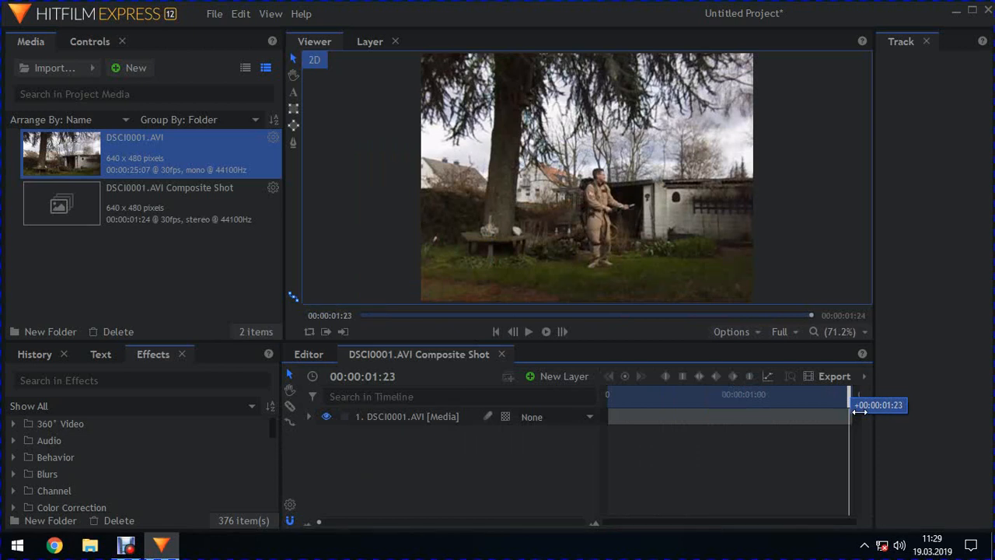
{"action": "left_click_drag", "start_coordinate": [859, 410], "coordinate": [608, 416]}
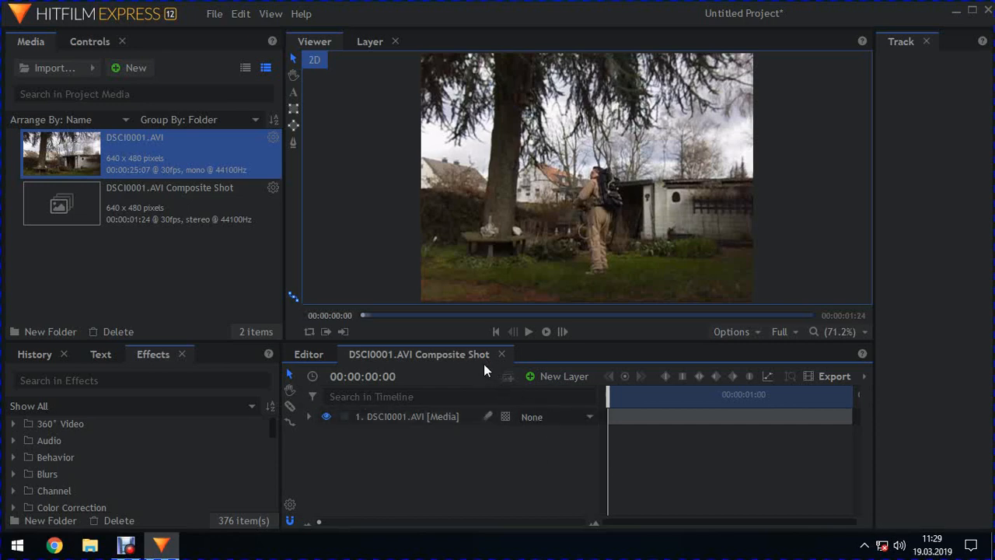
{"action": "left_click", "coordinate": [329, 353]}
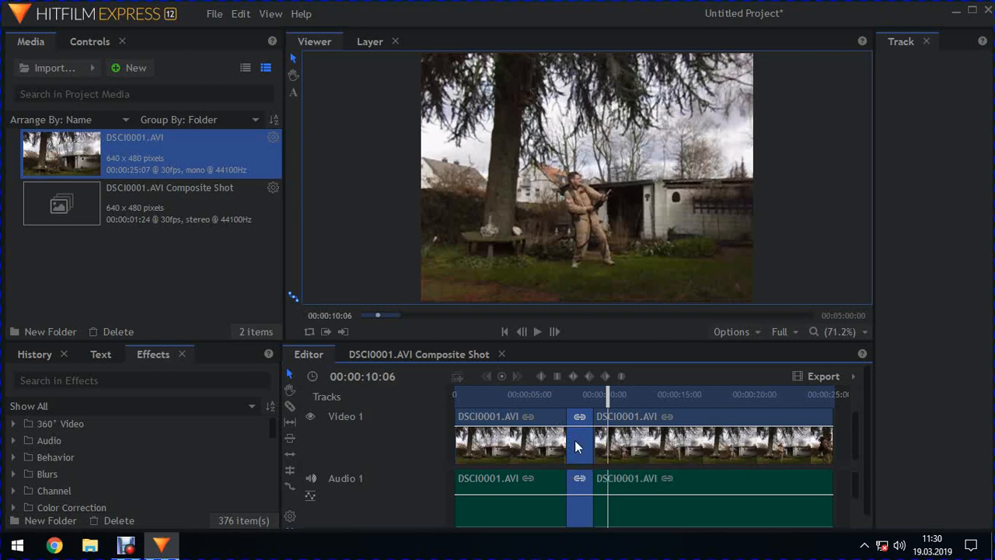
{"action": "left_click", "coordinate": [420, 354]}
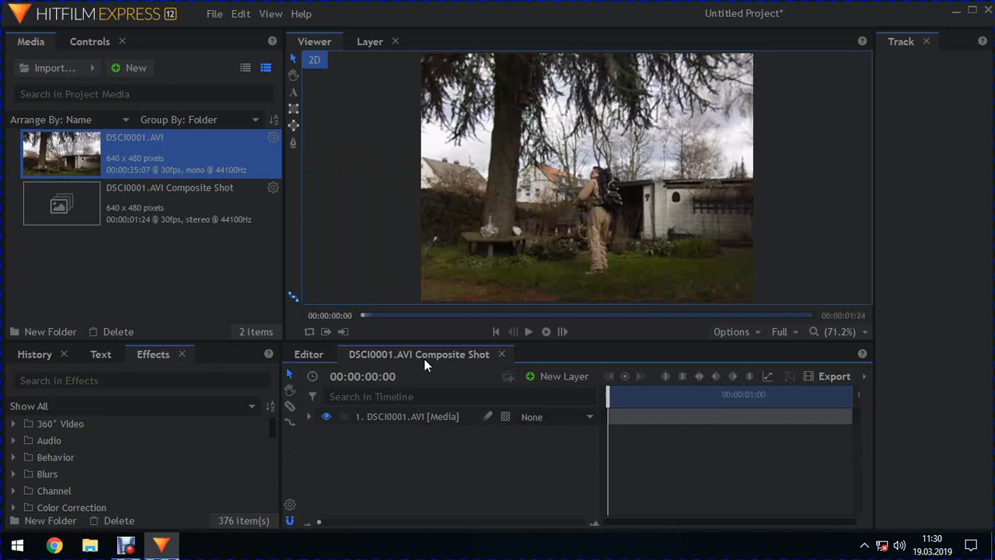
{"action": "mouse_move", "coordinate": [609, 397]}
{"action": "left_mouse_down"}
{"action": "mouse_move", "coordinate": [859, 408]}
{"action": "mouse_move", "coordinate": [615, 404]}
{"action": "mouse_move", "coordinate": [828, 417]}
{"action": "mouse_move", "coordinate": [851, 417]}
{"action": "mouse_move", "coordinate": [608, 399]}
{"action": "left_mouse_up"}
- Add a tracker to the DSCI0001.AVI layer in the composite shot and widen the area showing its tracking settings
{"action": "left_click", "coordinate": [309, 418]}
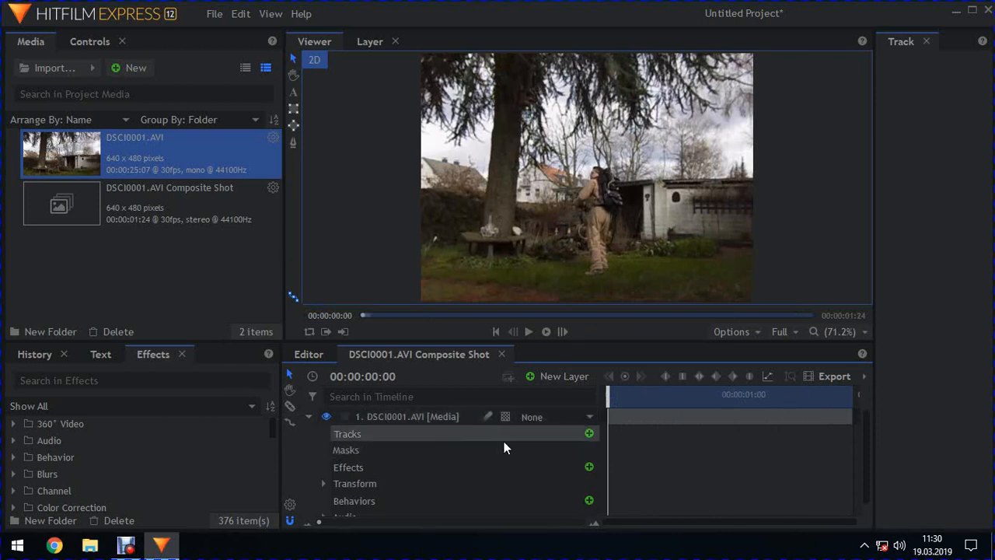
{"action": "left_click", "coordinate": [589, 434]}
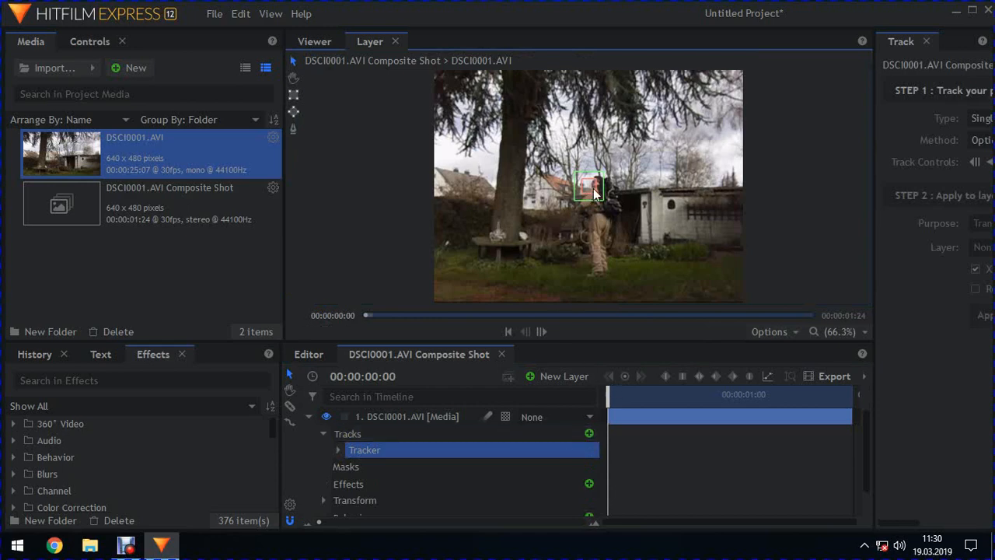
{"action": "scroll", "coordinate": [590, 190], "scroll_direction": "up", "scroll_amount": 6}
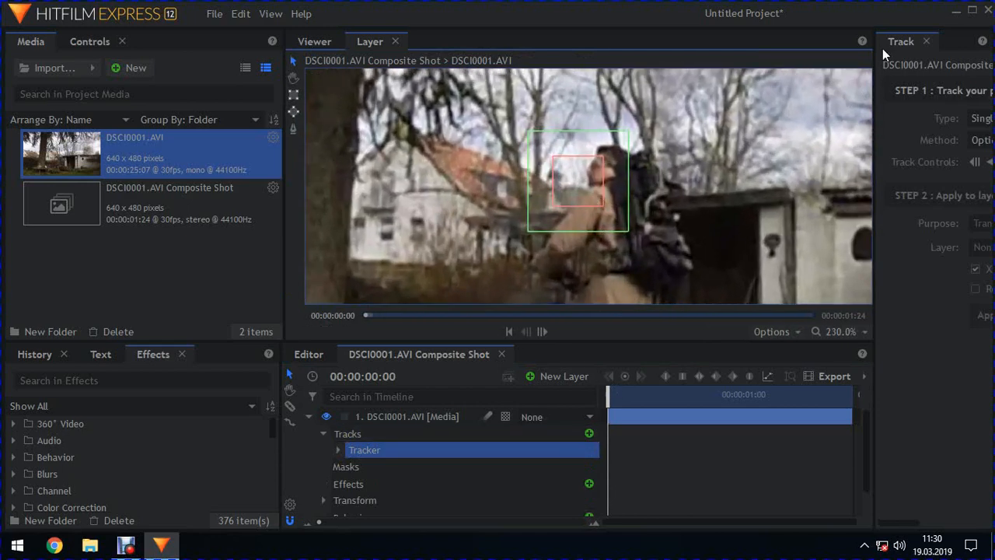
{"action": "left_click_drag", "start_coordinate": [875, 45], "coordinate": [713, 57]}
- Place the tracker just in front of the man's hands and shrink its inner feature box and outer search box around that point
{"action": "scroll", "coordinate": [489, 194], "scroll_direction": "up", "scroll_amount": 14}
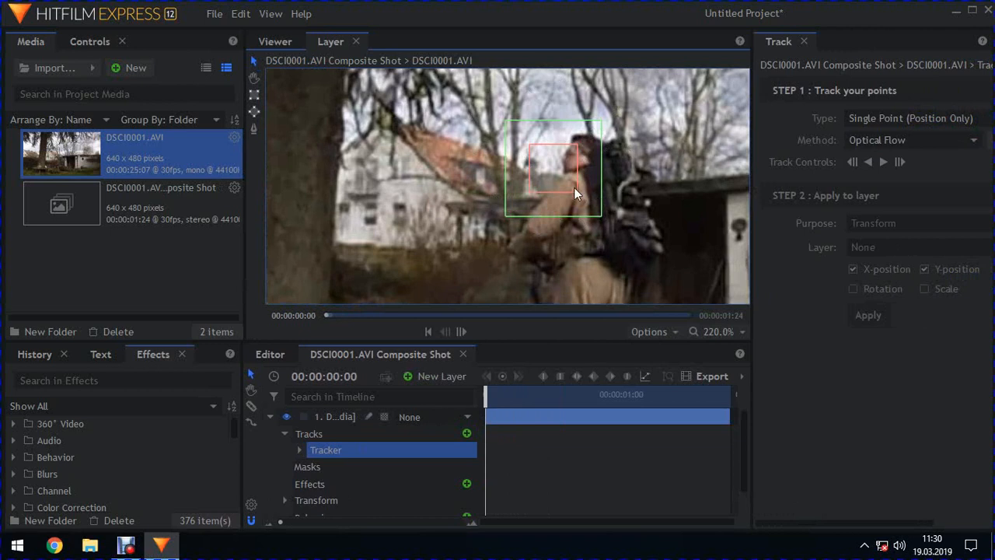
{"action": "left_click_drag", "start_coordinate": [571, 192], "coordinate": [509, 244]}
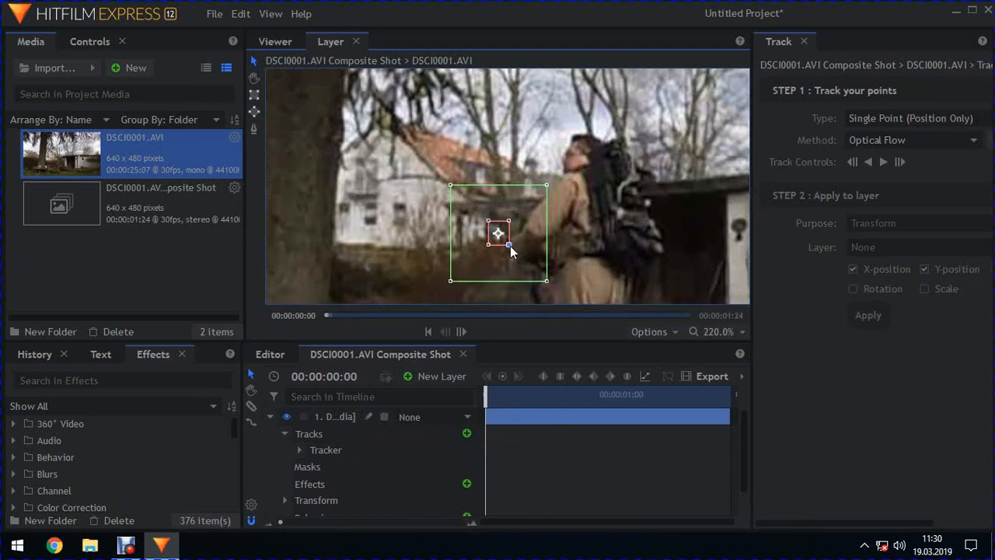
{"action": "left_click_drag", "start_coordinate": [547, 281], "coordinate": [520, 254]}
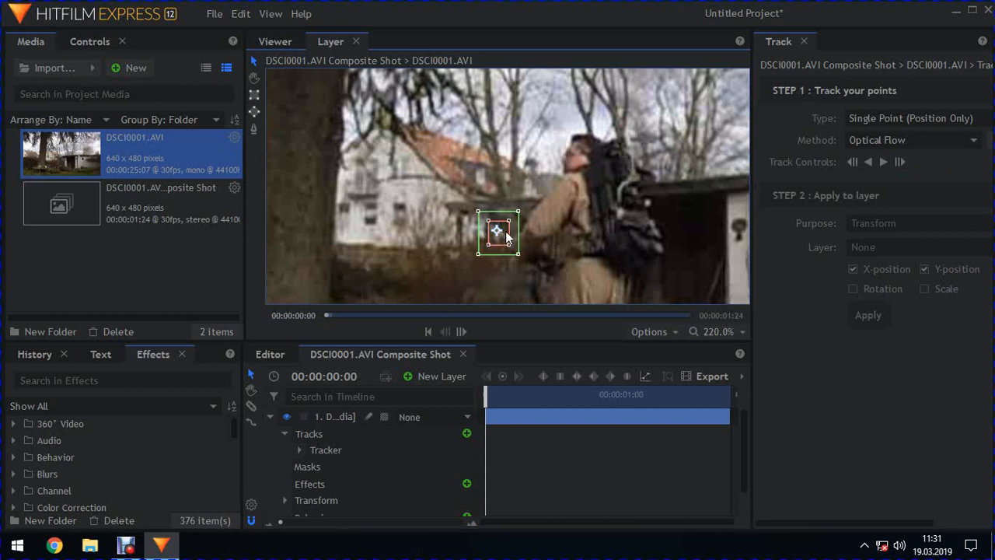
- Track the point at the man's hands forward frame by frame from the start of the clip to 00:00:01:05
{"action": "left_click", "coordinate": [900, 162]}
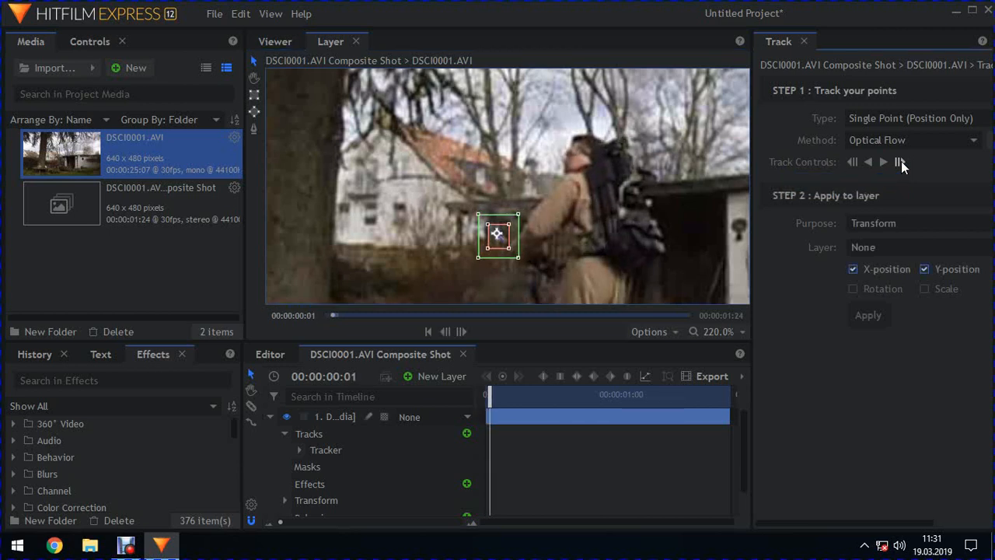
{"action": "left_click", "coordinate": [899, 162]}
{"action": "left_click", "coordinate": [899, 162]}
{"action": "left_click", "coordinate": [899, 161]}
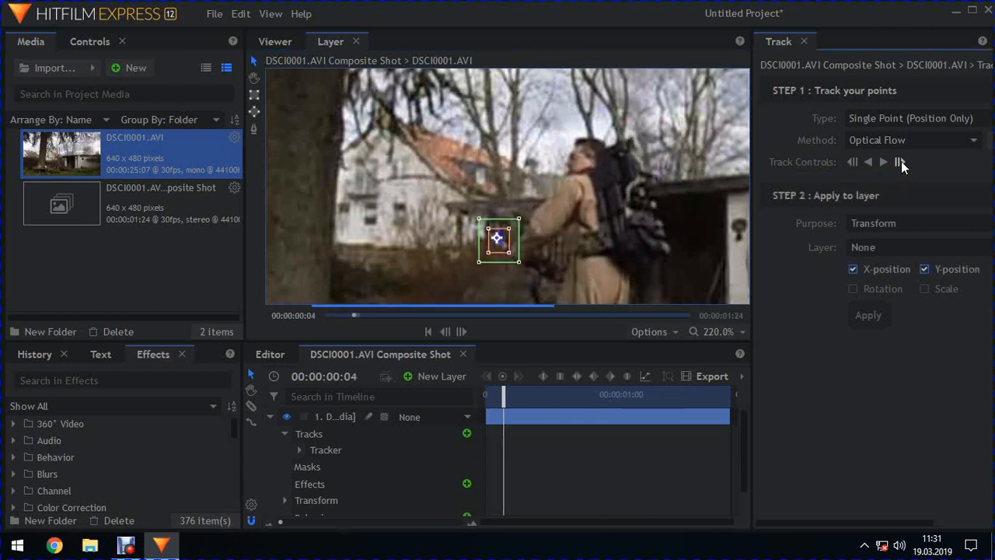
{"action": "left_click", "coordinate": [900, 162]}
{"action": "left_click", "coordinate": [900, 162]}
{"action": "left_click", "coordinate": [900, 162]}
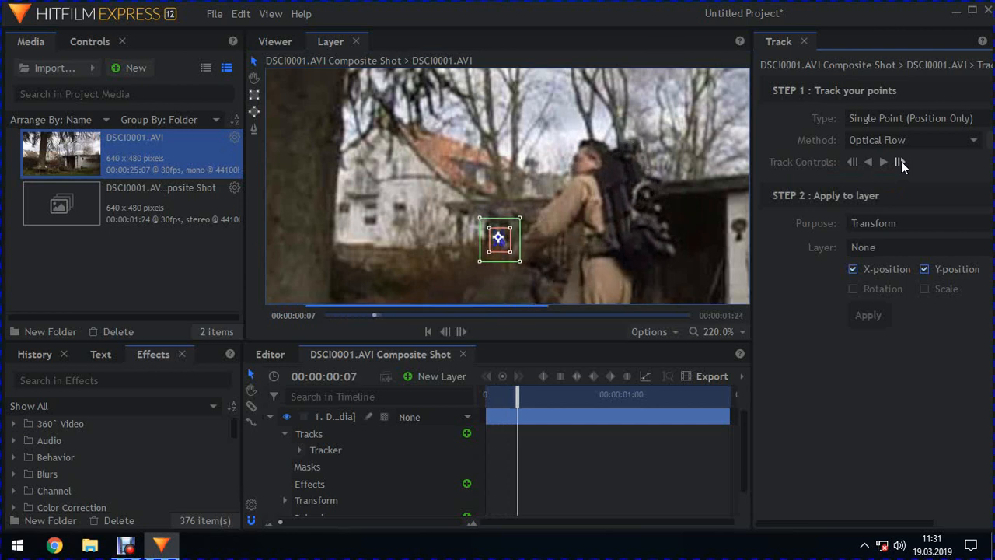
{"action": "left_click", "coordinate": [900, 162]}
{"action": "left_click", "coordinate": [900, 161]}
{"action": "left_click", "coordinate": [900, 162]}
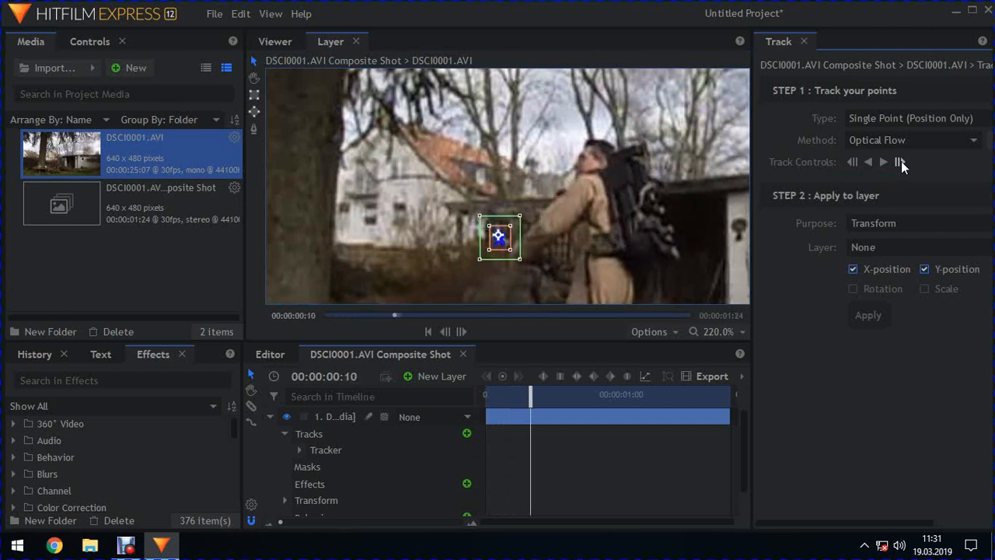
{"action": "left_click", "coordinate": [900, 162]}
{"action": "left_click", "coordinate": [900, 162]}
{"action": "left_click", "coordinate": [900, 161]}
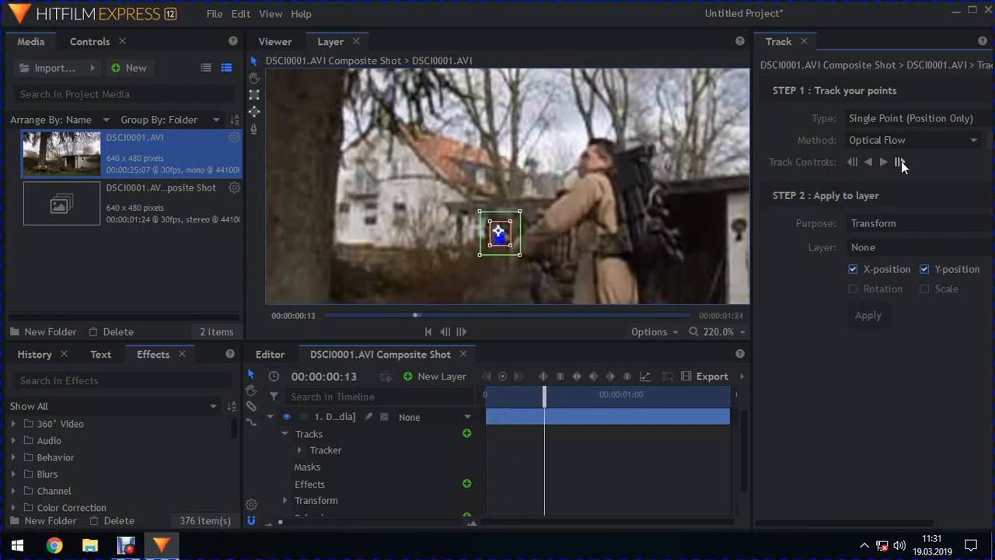
{"action": "left_click", "coordinate": [900, 162]}
{"action": "left_click", "coordinate": [900, 162]}
{"action": "left_click", "coordinate": [900, 161]}
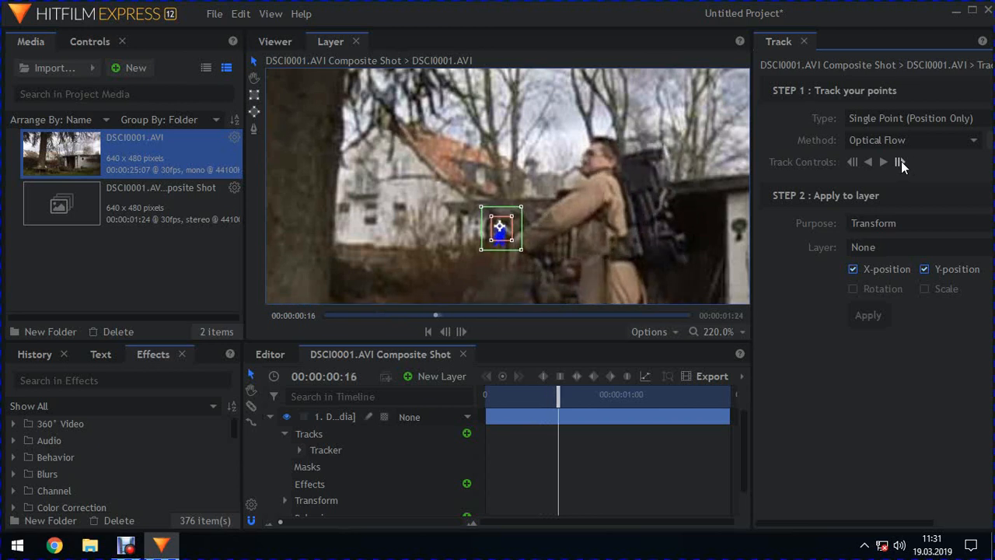
{"action": "left_click", "coordinate": [900, 161]}
{"action": "left_click", "coordinate": [900, 162]}
{"action": "left_click", "coordinate": [900, 161]}
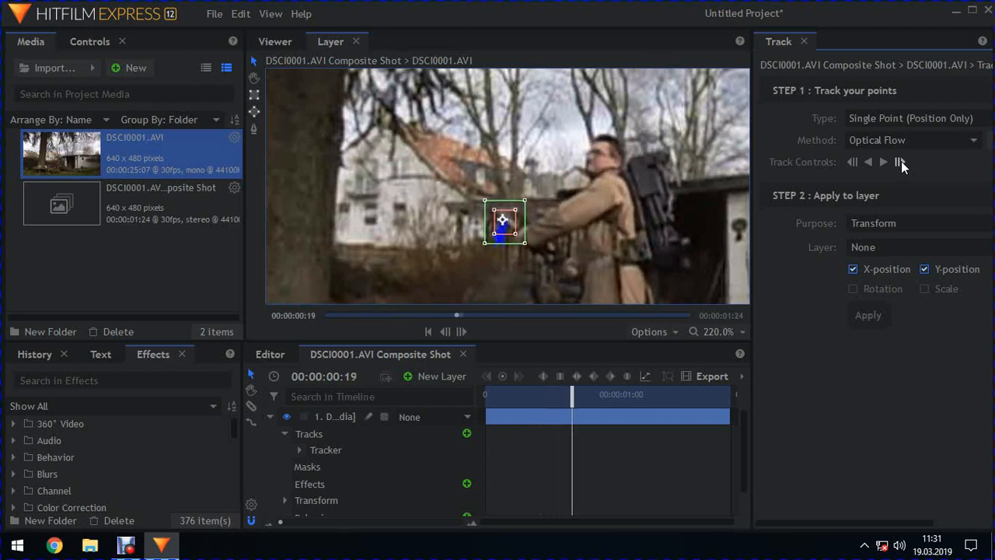
{"action": "left_click", "coordinate": [900, 161]}
{"action": "left_click", "coordinate": [901, 161]}
{"action": "left_click", "coordinate": [900, 161]}
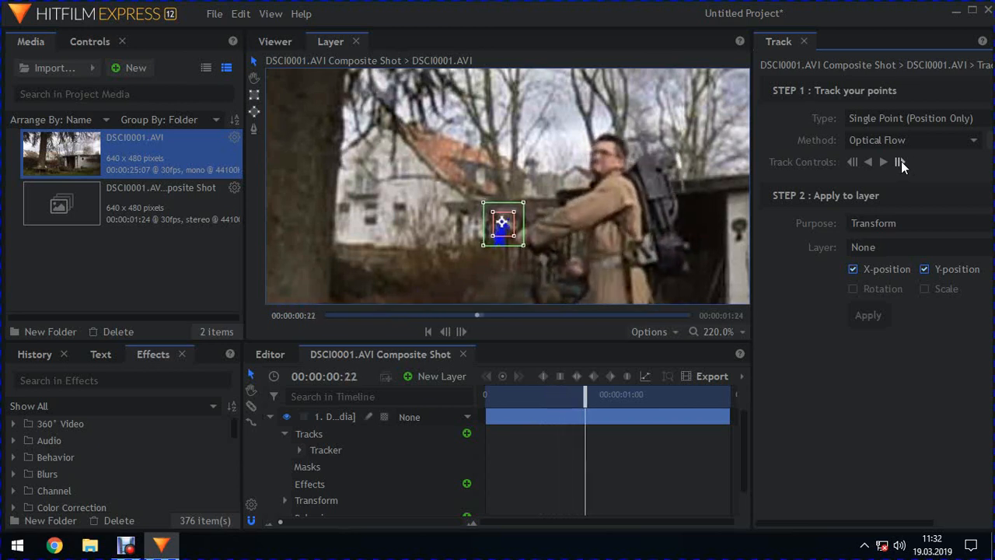
{"action": "left_click", "coordinate": [900, 161]}
{"action": "left_click", "coordinate": [900, 162]}
{"action": "left_click", "coordinate": [900, 161]}
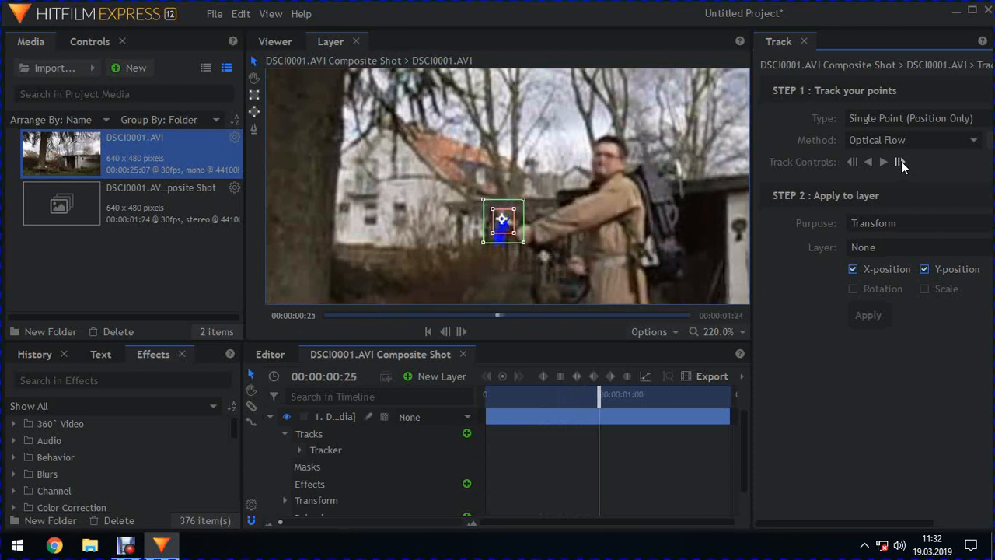
{"action": "left_click", "coordinate": [901, 162]}
{"action": "left_click", "coordinate": [900, 162]}
{"action": "left_click", "coordinate": [900, 162]}
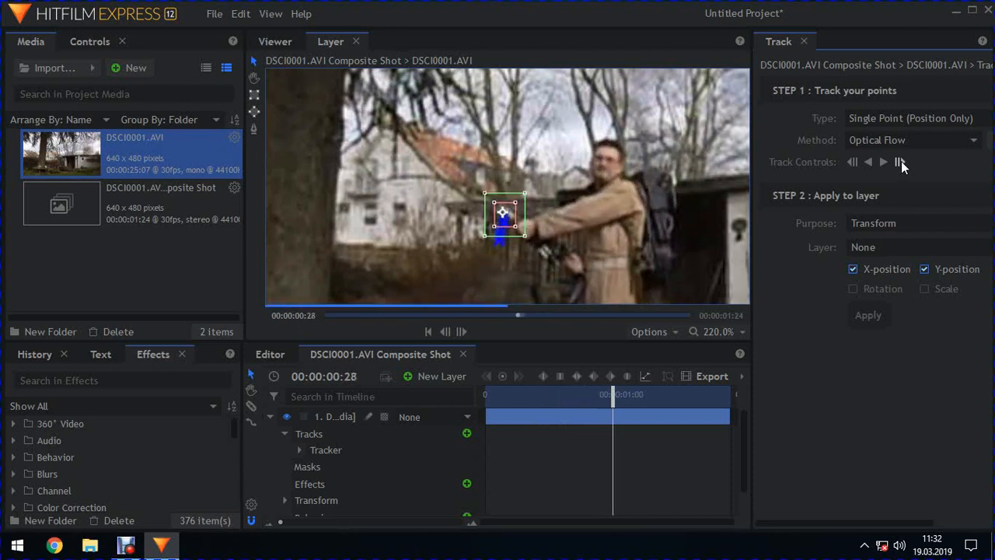
{"action": "left_click", "coordinate": [901, 162]}
{"action": "left_click", "coordinate": [900, 161]}
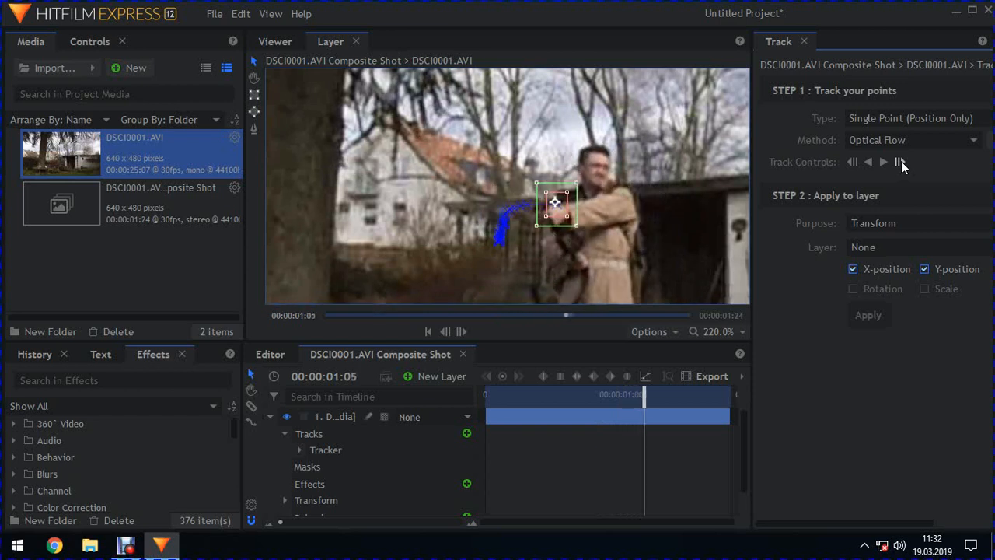
- Reposition the tracker at the man's hands at 00:00:01:05 and 00:00:01:06, tracking frame by frame to 00:00:01:08
{"action": "left_click_drag", "start_coordinate": [563, 211], "coordinate": [552, 197]}
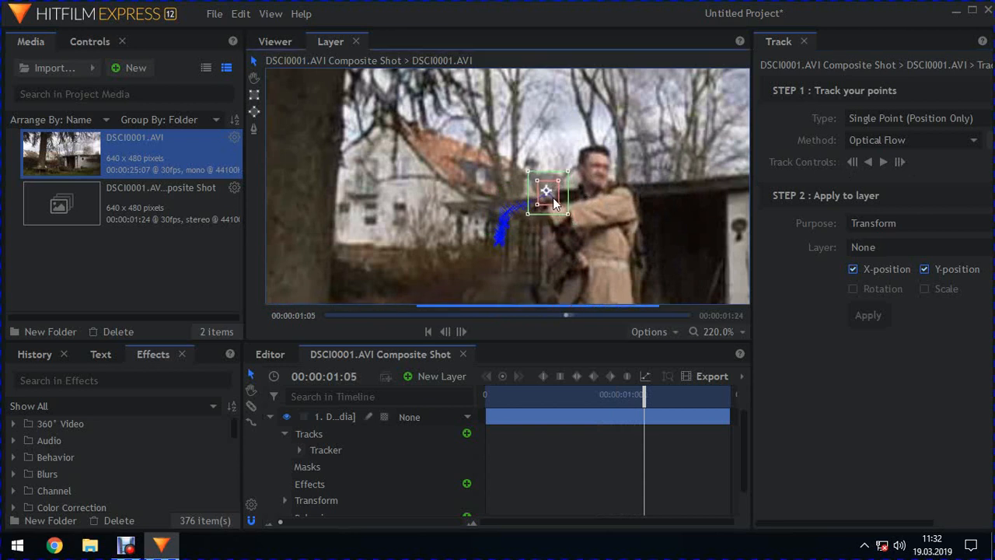
{"action": "left_click", "coordinate": [901, 164]}
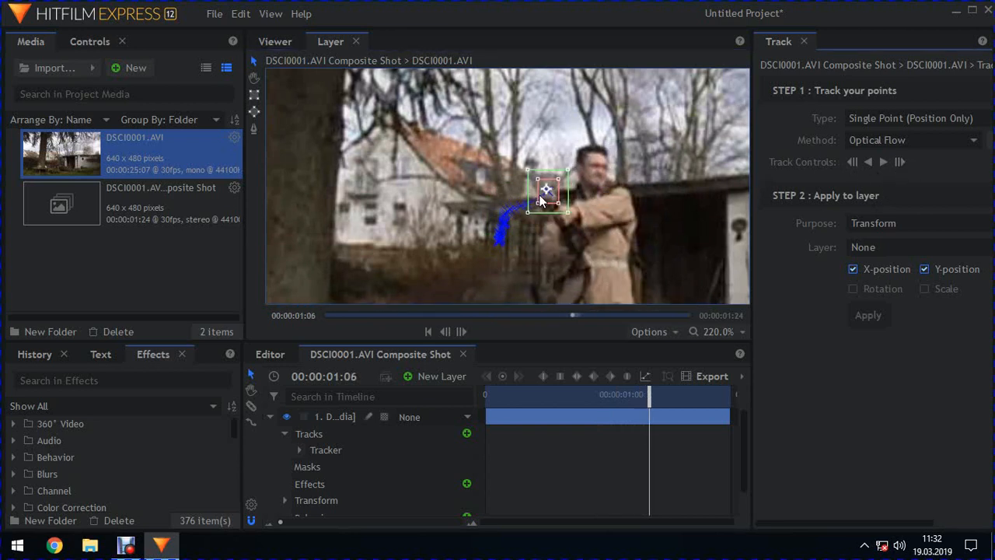
{"action": "left_click_drag", "start_coordinate": [542, 201], "coordinate": [548, 194]}
{"action": "left_click", "coordinate": [900, 162]}
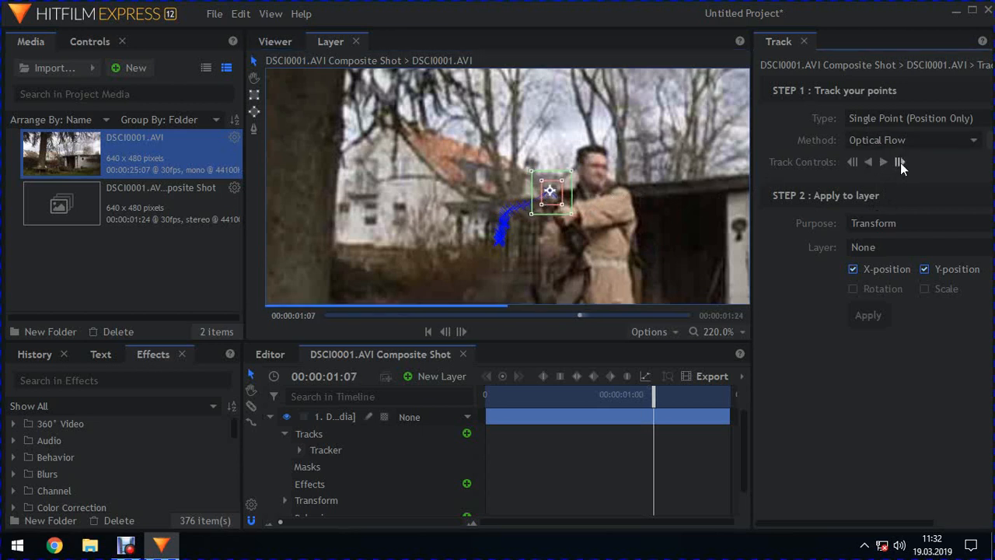
{"action": "left_click", "coordinate": [900, 163]}
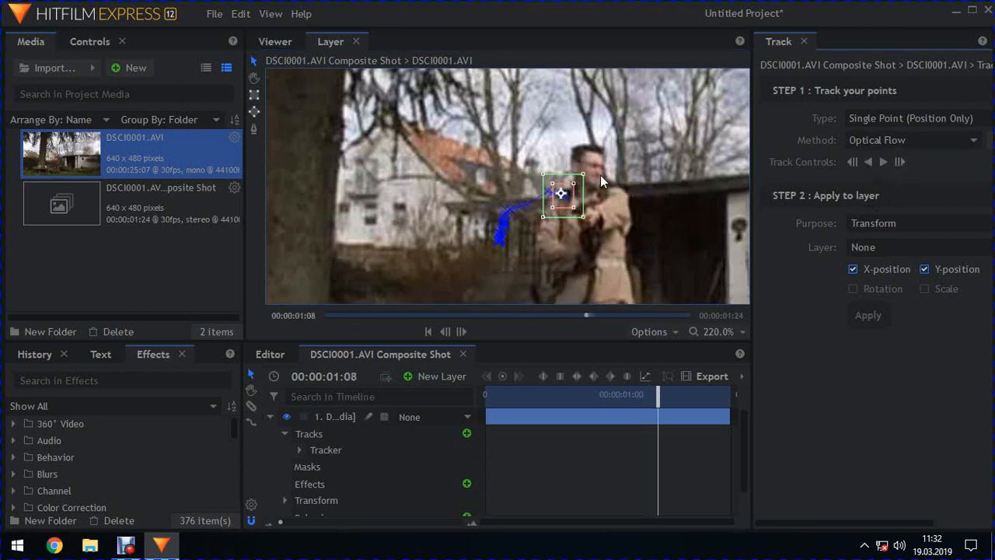
- Realign the tracker with the swinging hands at 00:00:01:08 and 00:00:01:10, tracking frame by frame to 00:00:01:12
{"action": "left_click_drag", "start_coordinate": [561, 204], "coordinate": [619, 206]}
{"action": "left_click", "coordinate": [901, 163]}
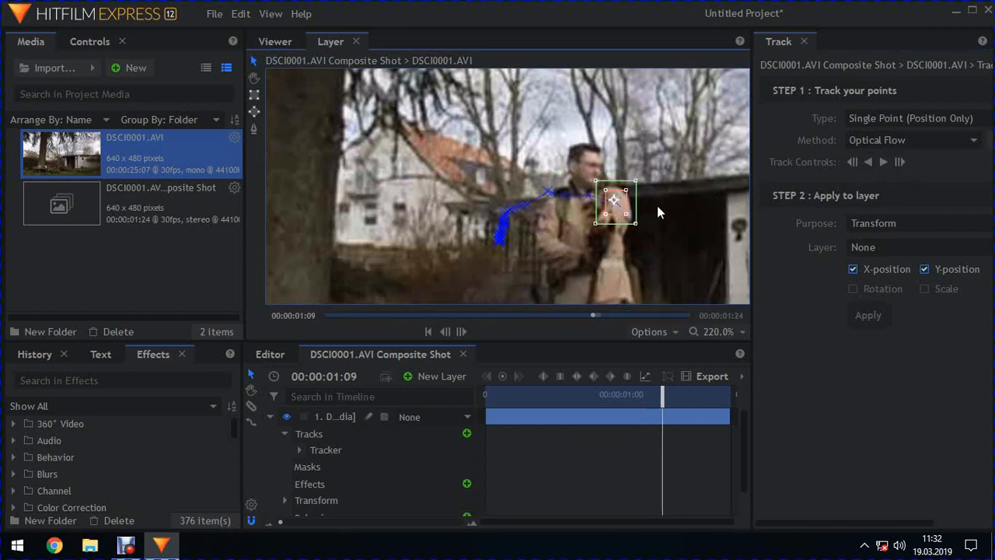
{"action": "left_click", "coordinate": [900, 163]}
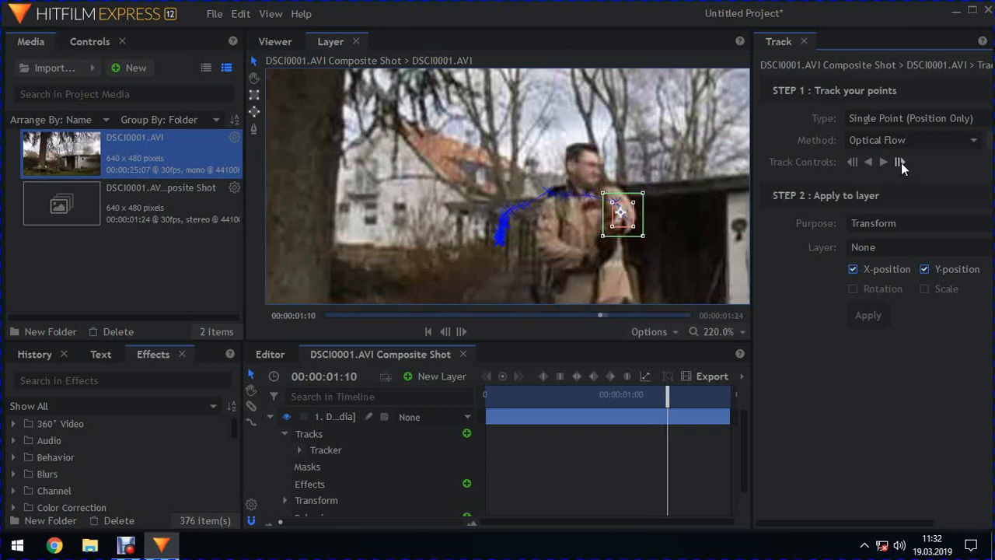
{"action": "left_click_drag", "start_coordinate": [624, 227], "coordinate": [631, 221]}
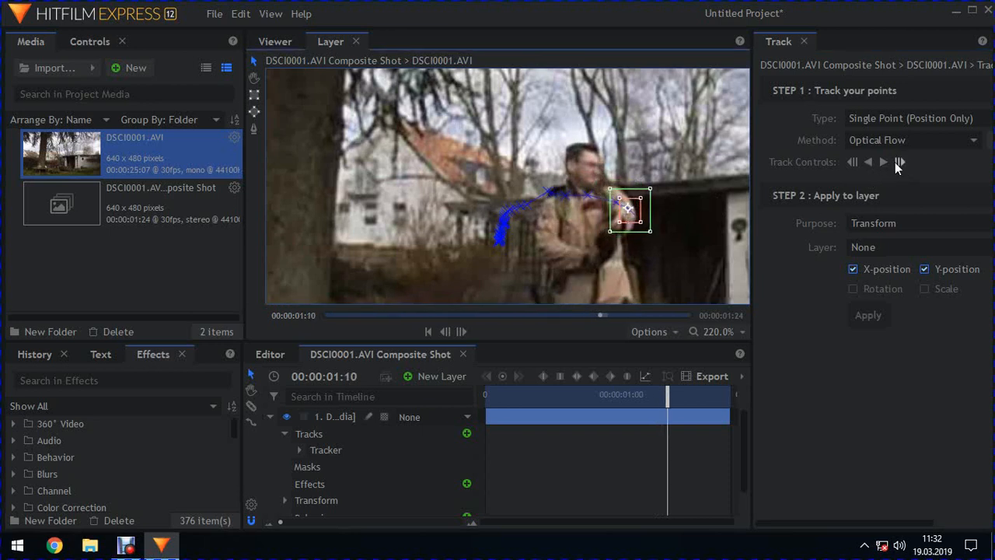
{"action": "left_click", "coordinate": [895, 161]}
{"action": "left_click", "coordinate": [895, 162]}
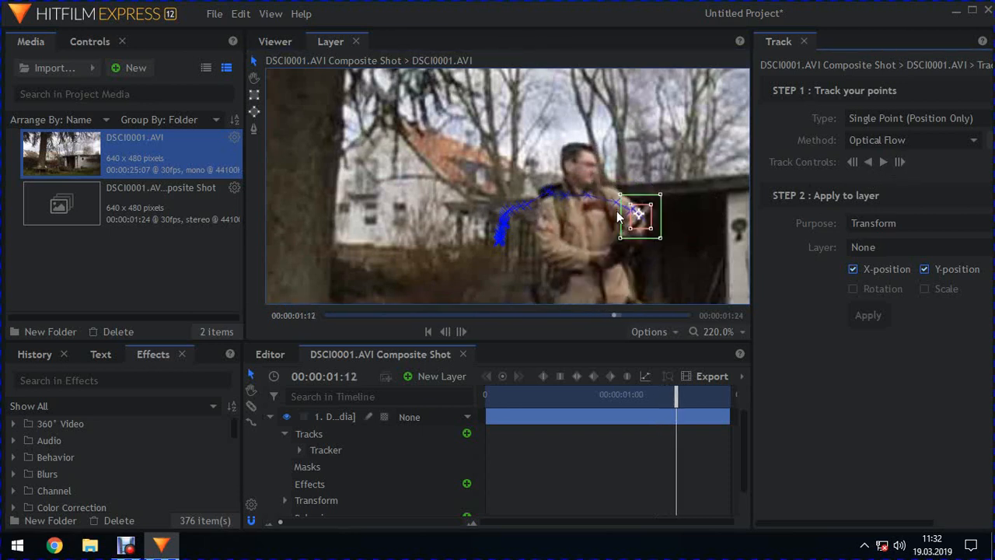
- Correct the tracker position just ahead of the hands at 00:00:01:12 and 00:00:01:13, tracking on to 00:00:01:14
{"action": "left_click_drag", "start_coordinate": [642, 218], "coordinate": [651, 214]}
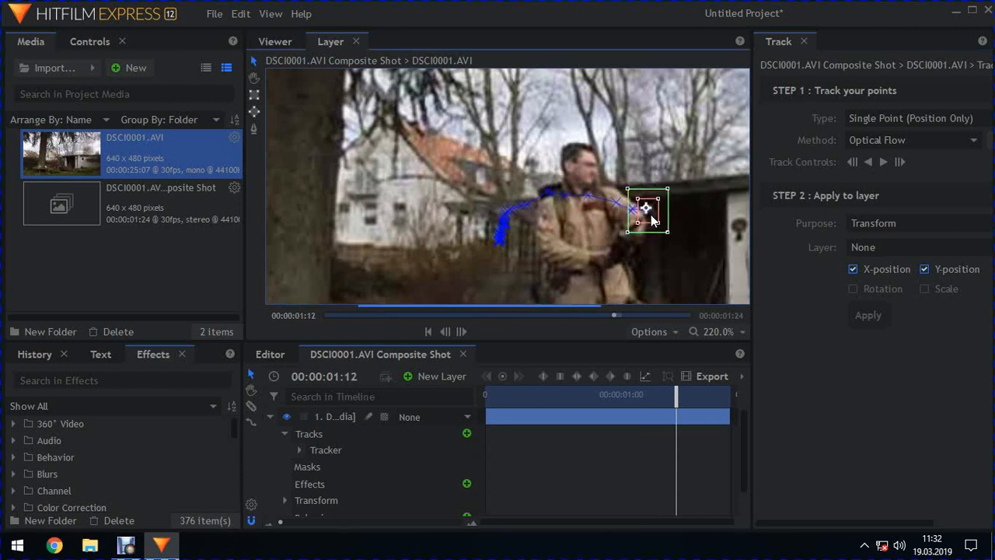
{"action": "left_click", "coordinate": [899, 161]}
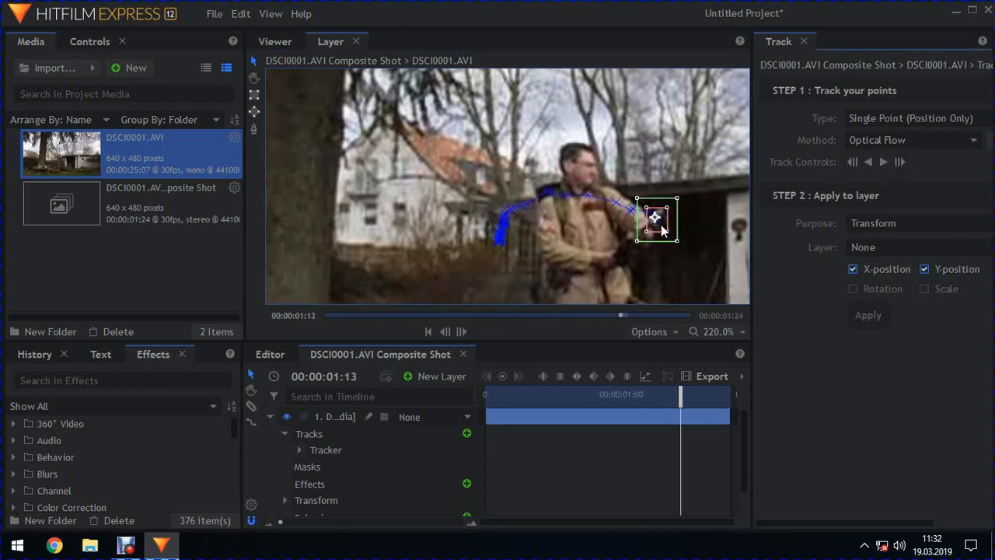
{"action": "left_click_drag", "start_coordinate": [664, 231], "coordinate": [667, 226]}
{"action": "left_click", "coordinate": [901, 161]}
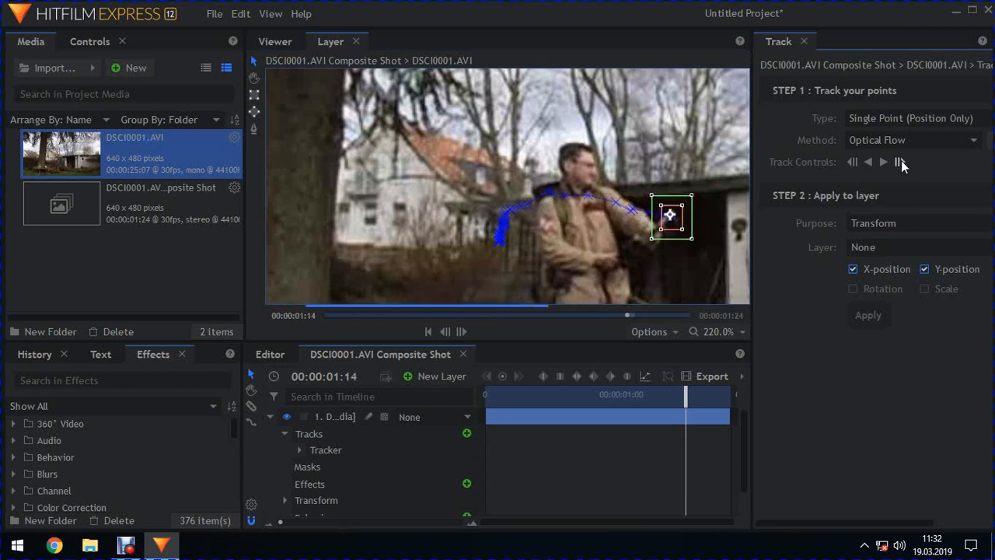
- Track the remaining frames one by one to the end of the clip at 00:00:01:23
{"action": "left_click", "coordinate": [901, 161]}
{"action": "left_click", "coordinate": [901, 161]}
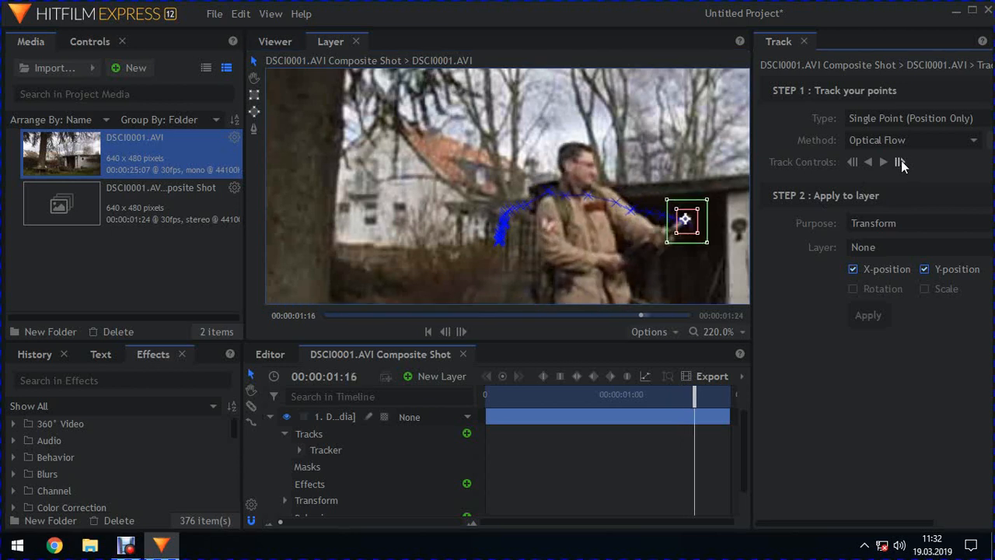
{"action": "left_click", "coordinate": [901, 161]}
{"action": "left_click", "coordinate": [901, 161]}
{"action": "left_click", "coordinate": [901, 161]}
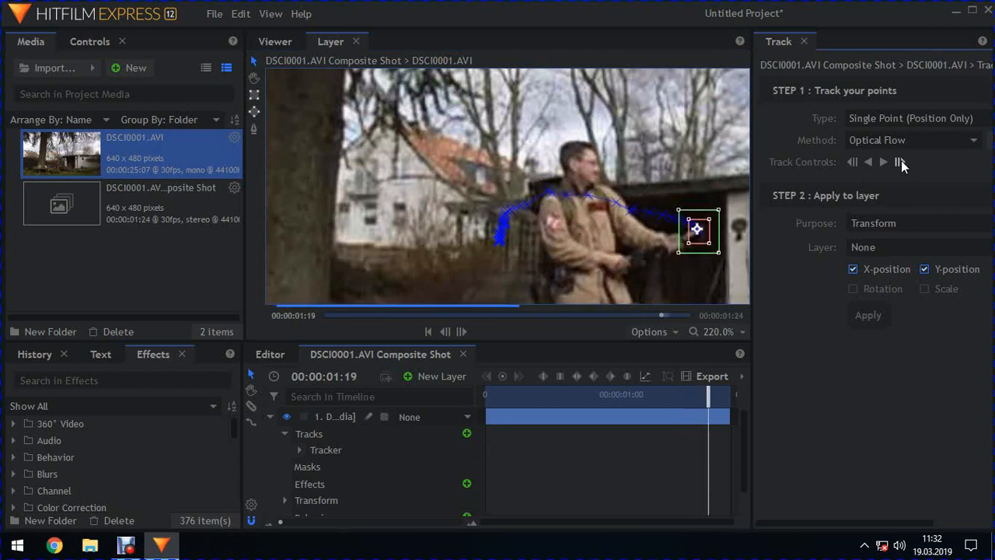
{"action": "left_click", "coordinate": [901, 161]}
{"action": "left_click", "coordinate": [901, 161]}
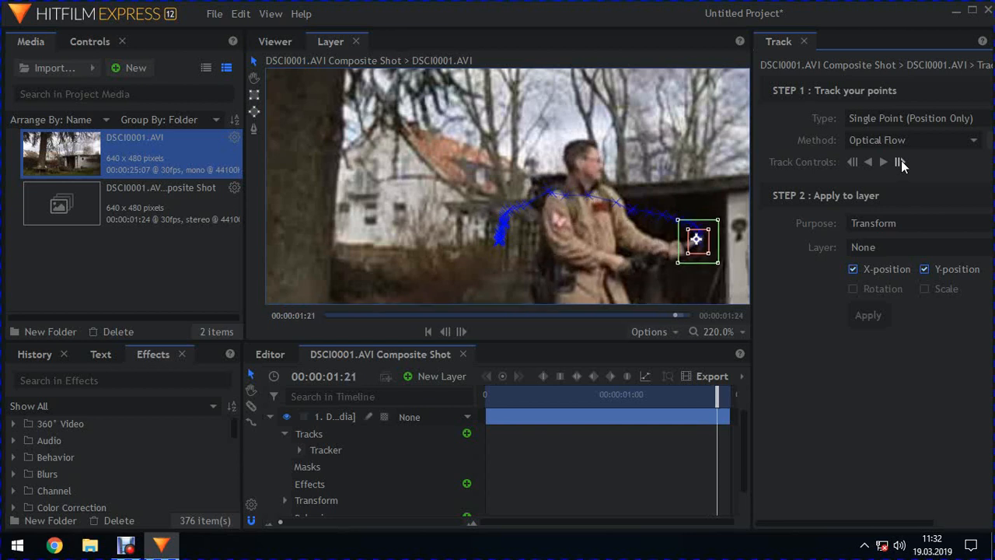
{"action": "left_click", "coordinate": [900, 161]}
{"action": "left_click", "coordinate": [901, 161]}
{"action": "left_click", "coordinate": [901, 161]}
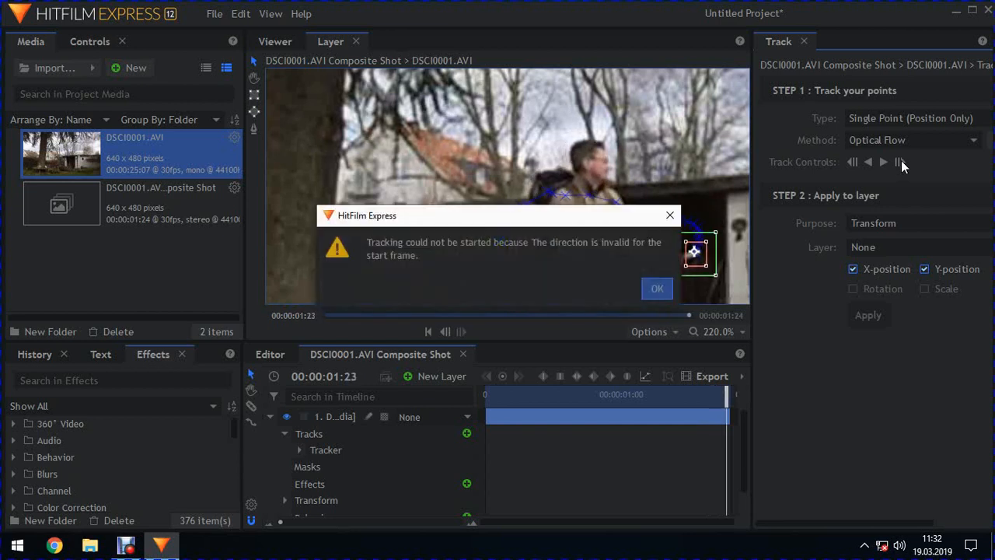
{"action": "left_click", "coordinate": [657, 289]}
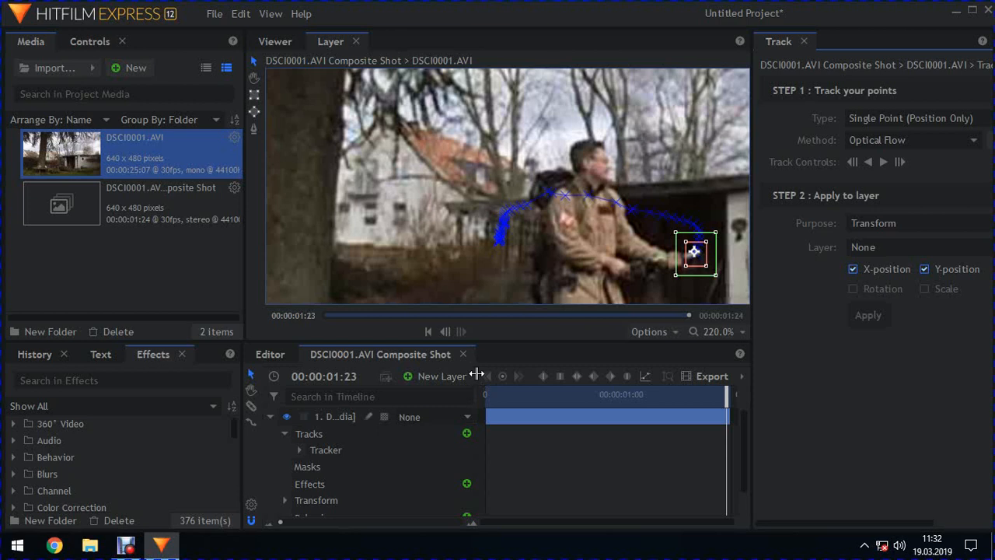
- Add a Point layer and apply the DSCI0001.AVI tracker's X and Y position to it as a Transform
{"action": "left_click", "coordinate": [454, 379]}
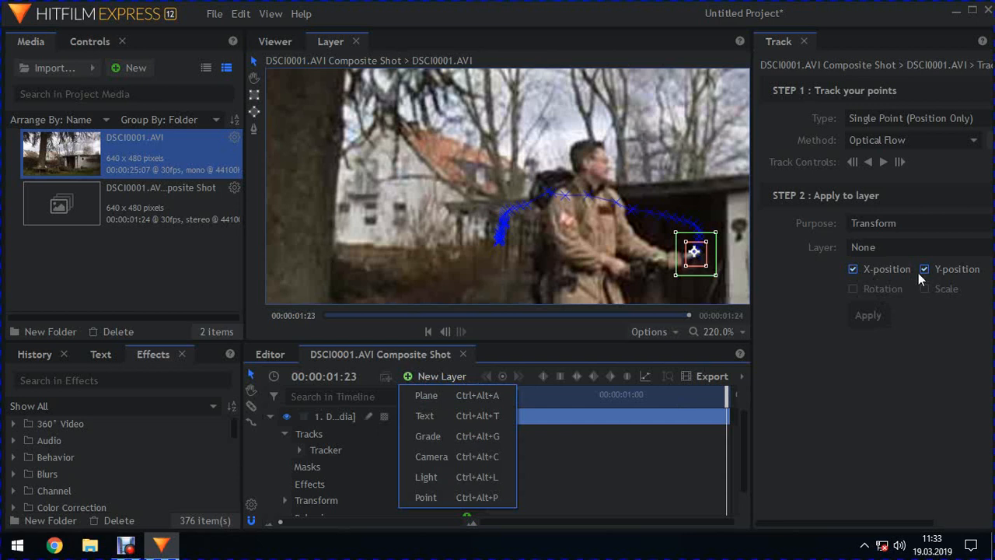
{"action": "left_click", "coordinate": [459, 497]}
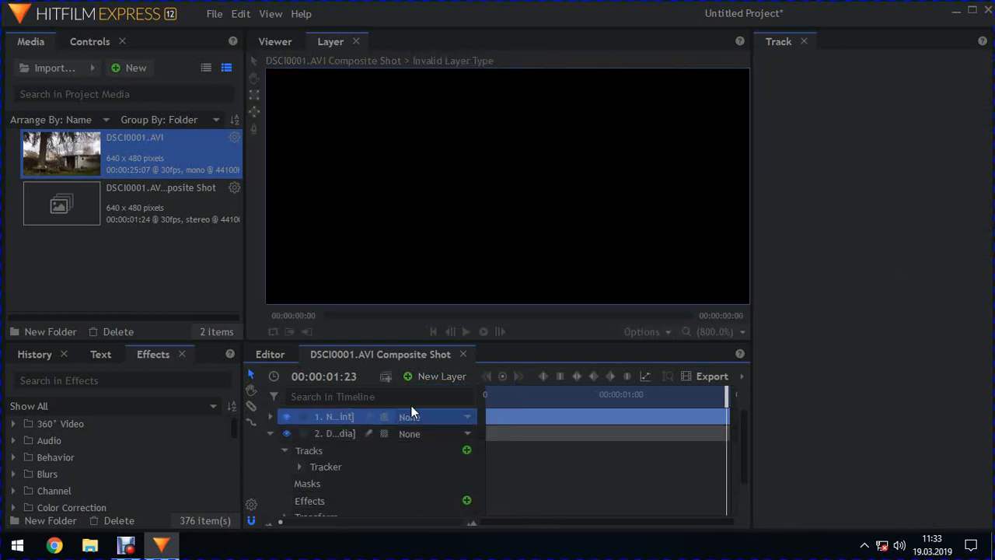
{"action": "left_click", "coordinate": [350, 433]}
{"action": "left_click", "coordinate": [348, 466]}
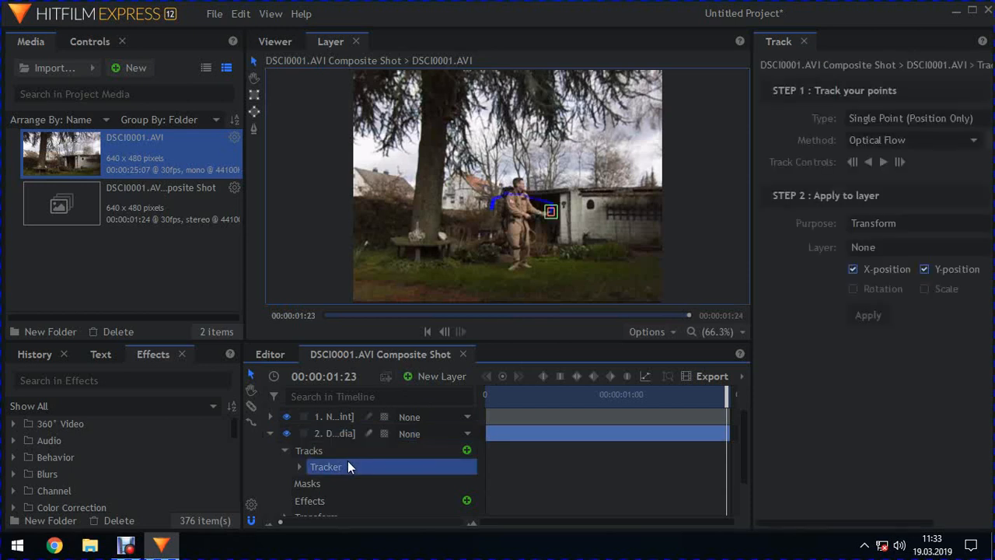
{"action": "left_click", "coordinate": [886, 247]}
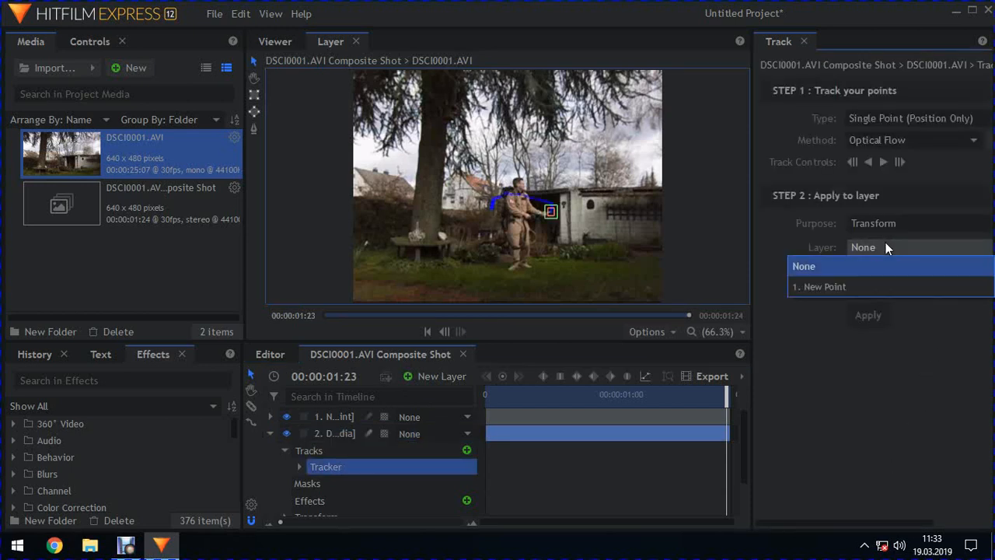
{"action": "left_click", "coordinate": [844, 287]}
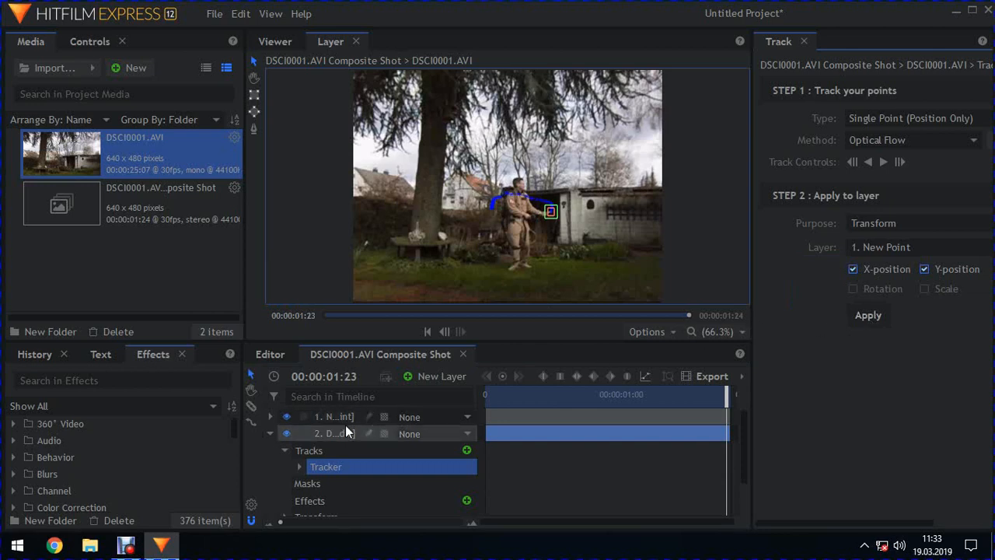
- Show the composite in the Viewer, move the New Point layer below the DSCI0001.AVI layer and collapse the video layer's properties
{"action": "left_click", "coordinate": [289, 42]}
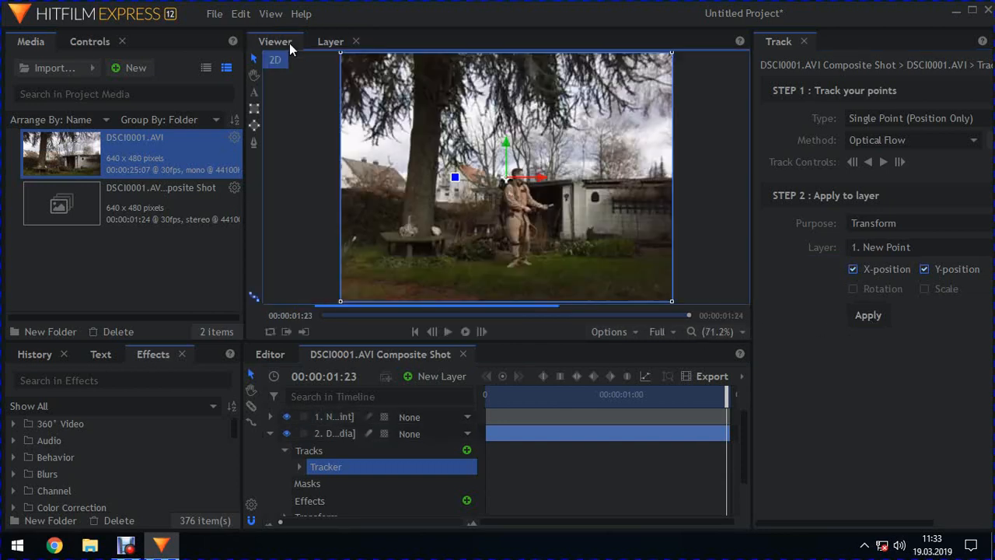
{"action": "left_click_drag", "start_coordinate": [350, 417], "coordinate": [361, 501]}
{"action": "scroll", "coordinate": [361, 502], "scroll_direction": "up", "scroll_amount": 2}
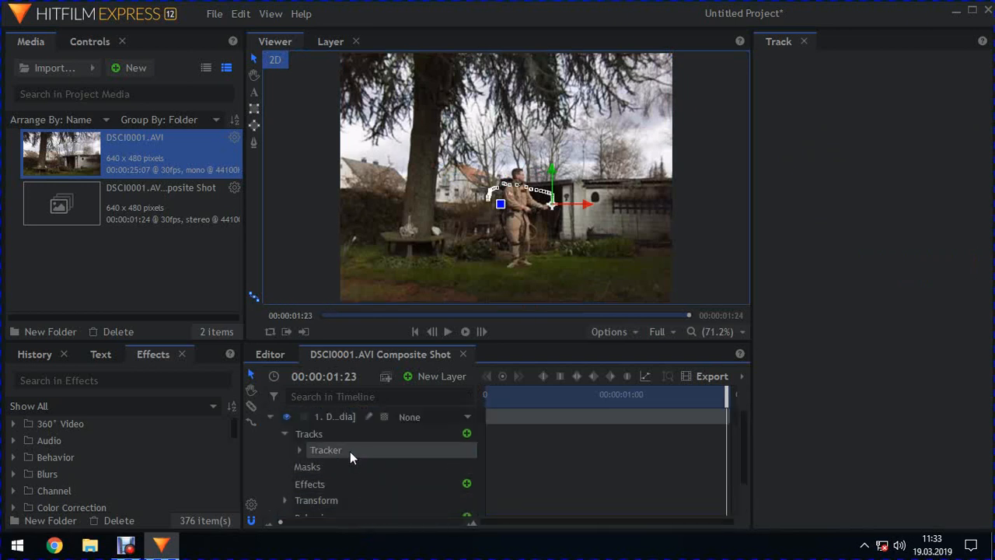
{"action": "left_click", "coordinate": [269, 418]}
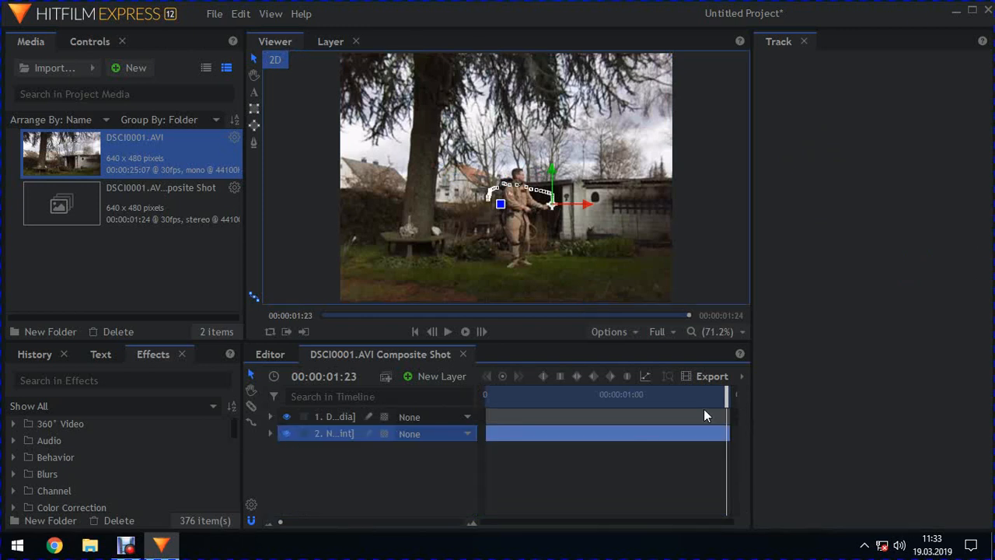
- Add a black 640 x 480 plane layer named protonstream to the composite shot
{"action": "left_click", "coordinate": [436, 376]}
{"action": "left_click", "coordinate": [438, 396]}
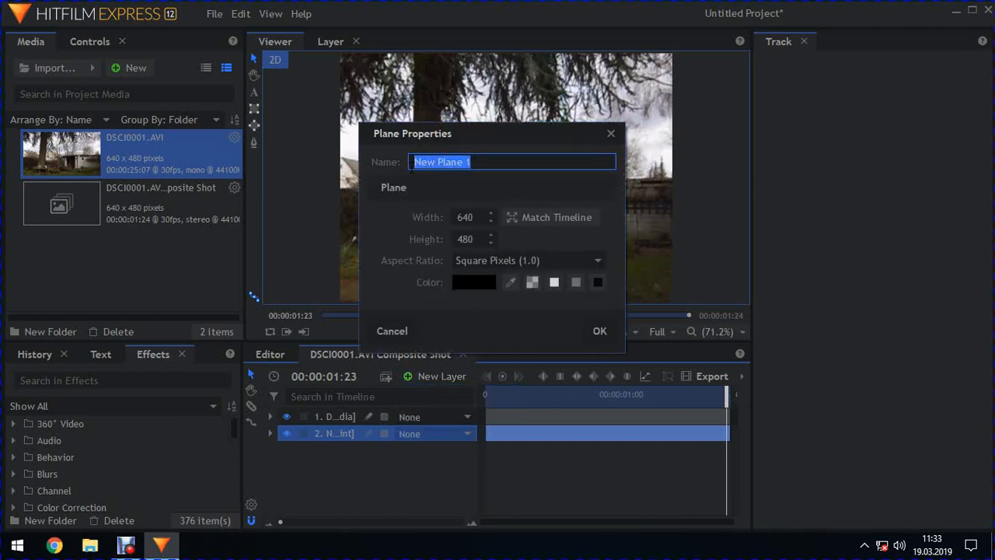
{"action": "type", "text": "protonstr"}
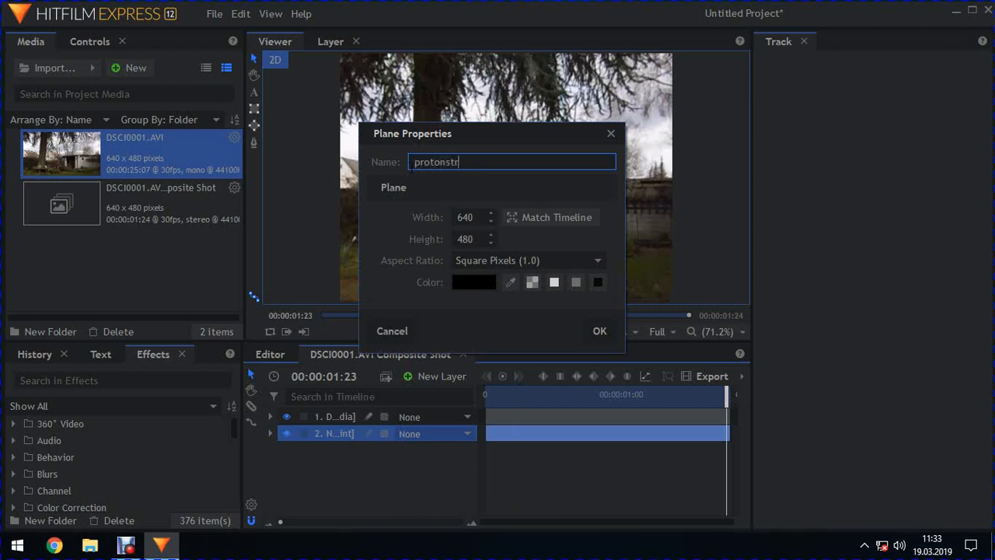
{"action": "type", "text": "eam"}
{"action": "left_click", "coordinate": [598, 332]}
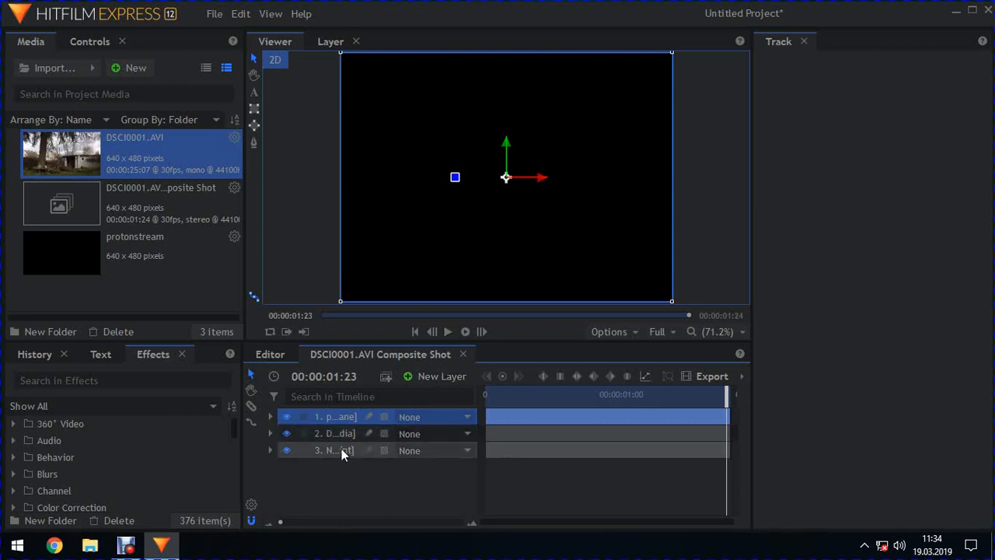
- Set the protonstream plane's blend mode to Add
{"action": "right_click", "coordinate": [330, 417]}
{"action": "mouse_move", "coordinate": [425, 19]}
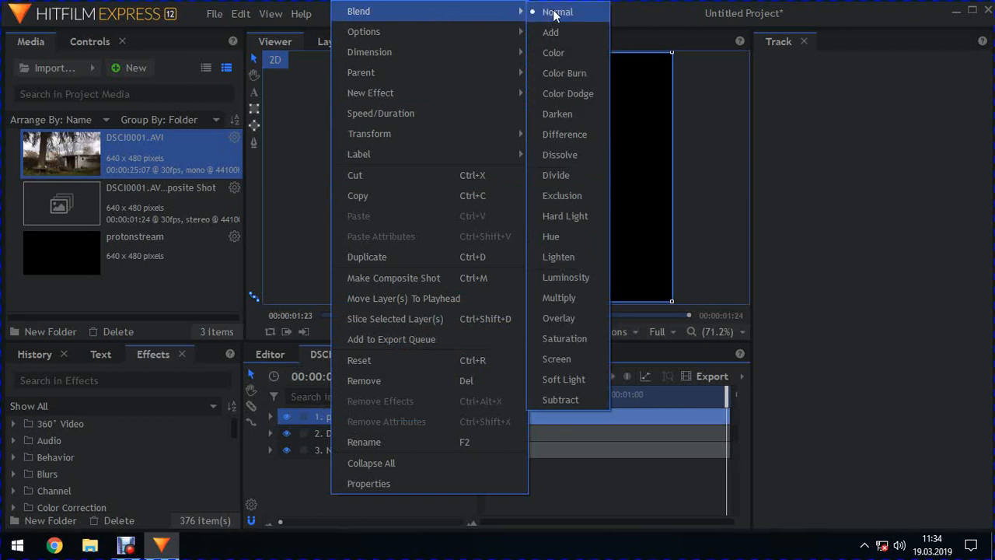
{"action": "left_click", "coordinate": [557, 32]}
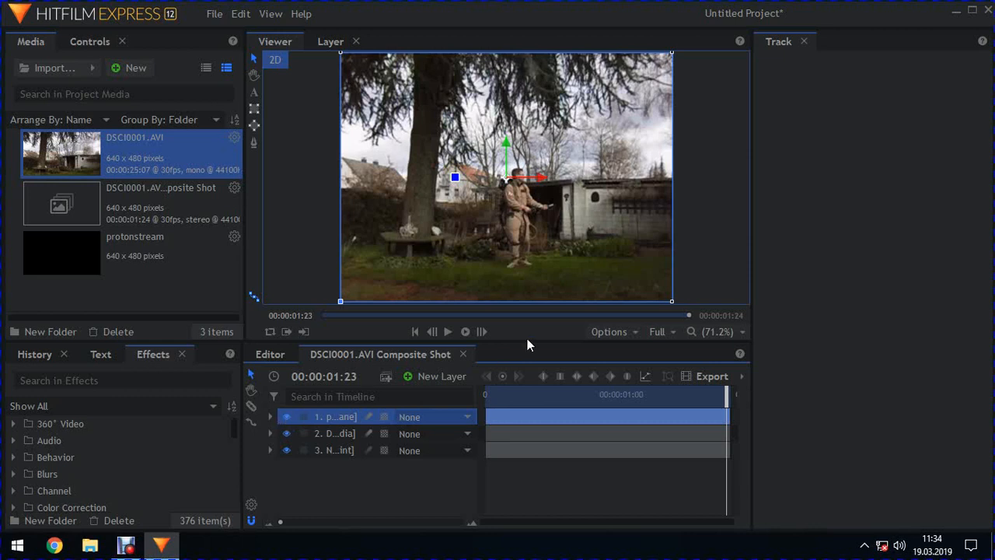
- Widen the composite timeline area and add the Lightning & Electricity effect to the protonstream plane
{"action": "left_click_drag", "start_coordinate": [748, 46], "coordinate": [979, 50]}
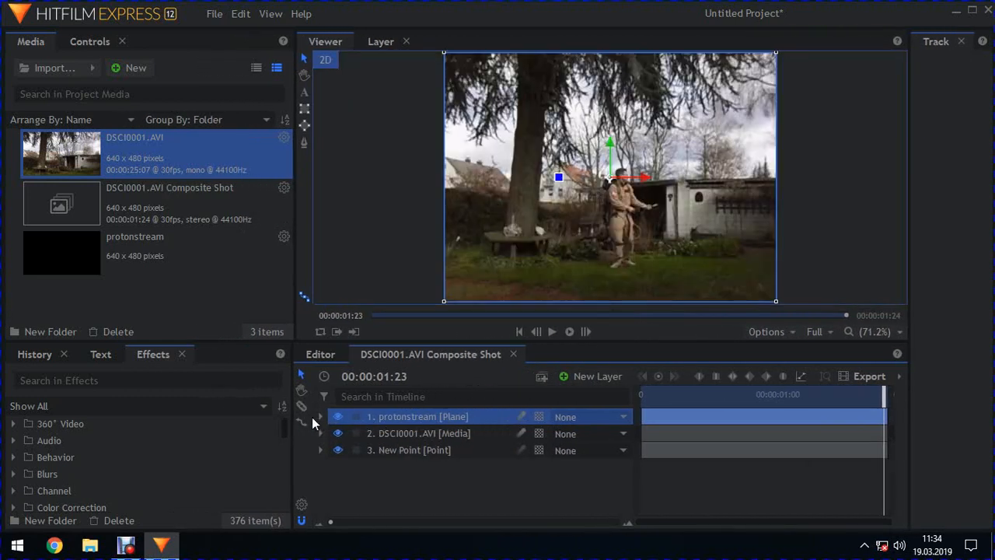
{"action": "left_click", "coordinate": [320, 417]}
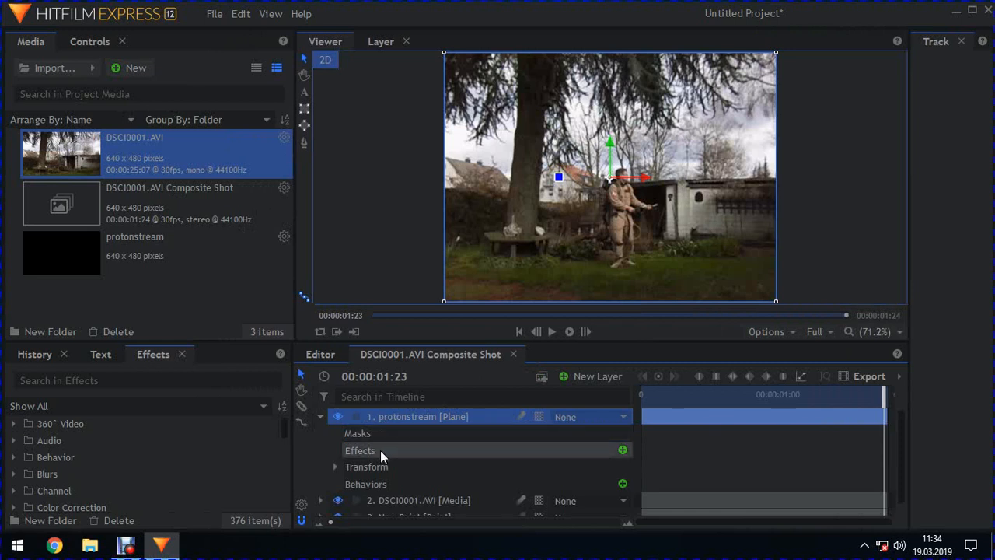
{"action": "left_click", "coordinate": [621, 450]}
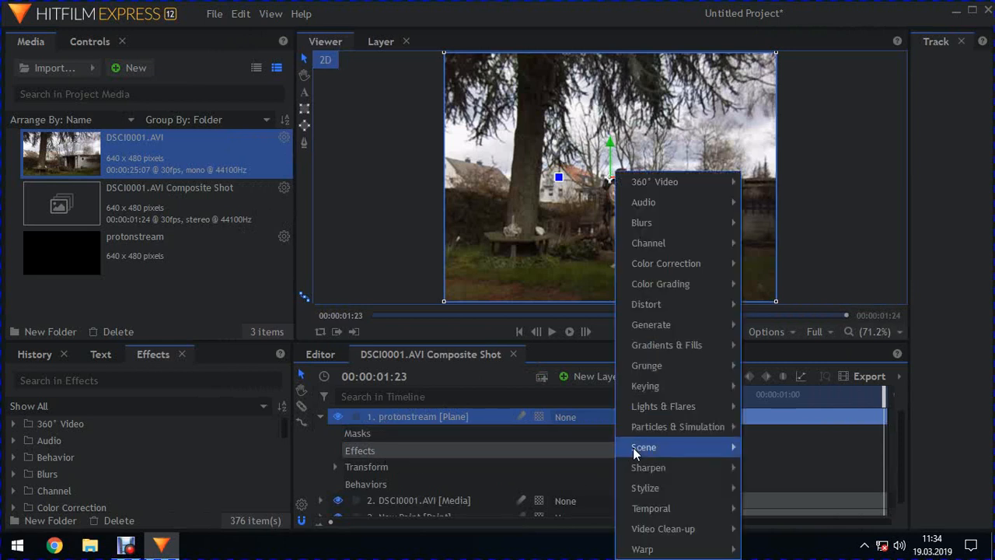
{"action": "mouse_move", "coordinate": [660, 449]}
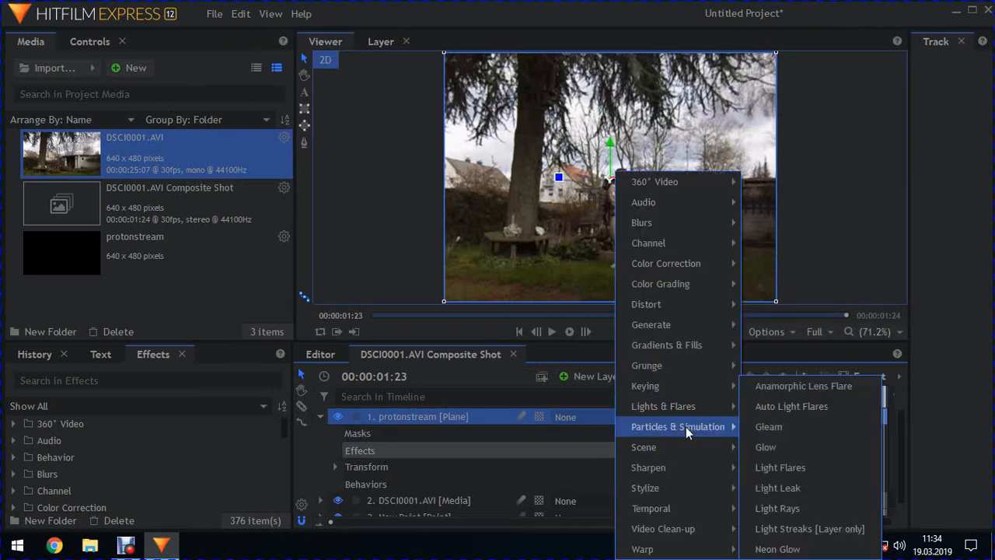
{"action": "mouse_move", "coordinate": [686, 429]}
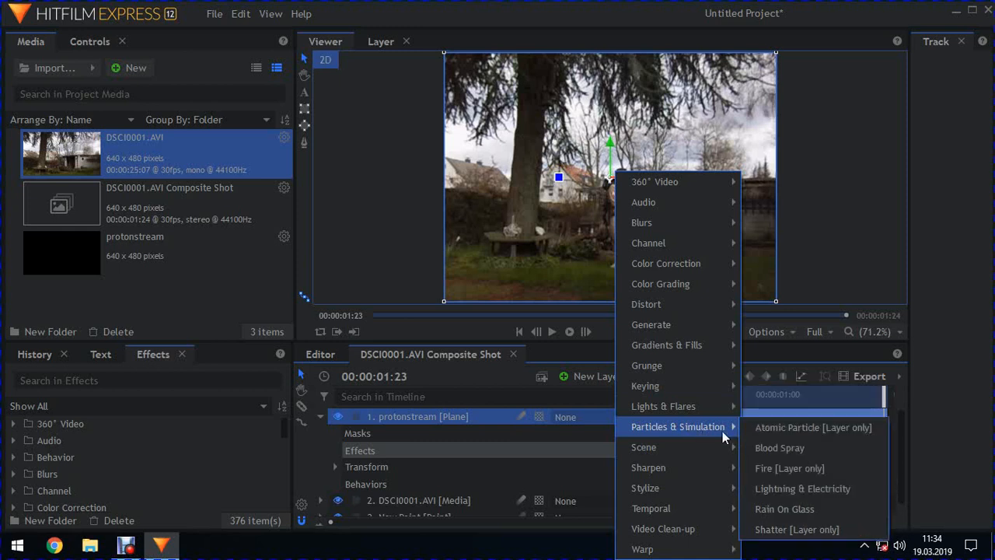
{"action": "left_click", "coordinate": [797, 489]}
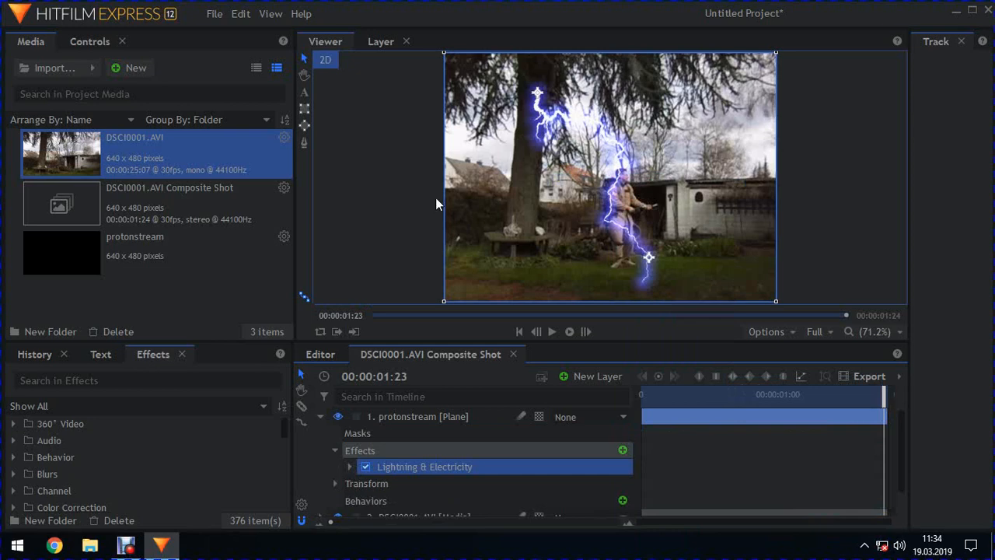
- At 00:00:00:00, move the lightning's end point past the image's left edge, to about -381, -34, and rename the effect Stream
{"action": "left_click_drag", "start_coordinate": [884, 395], "coordinate": [643, 394]}
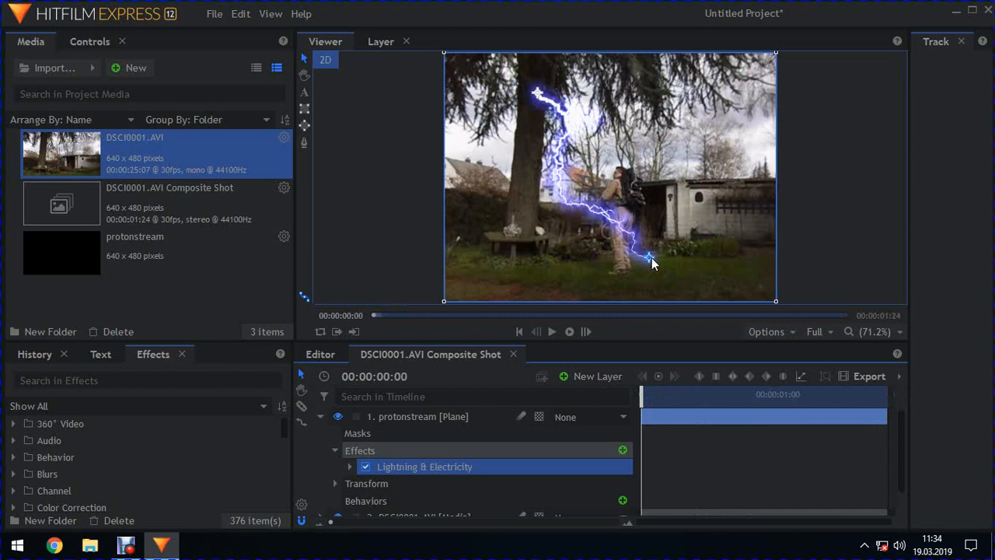
{"action": "left_click_drag", "start_coordinate": [649, 259], "coordinate": [412, 195]}
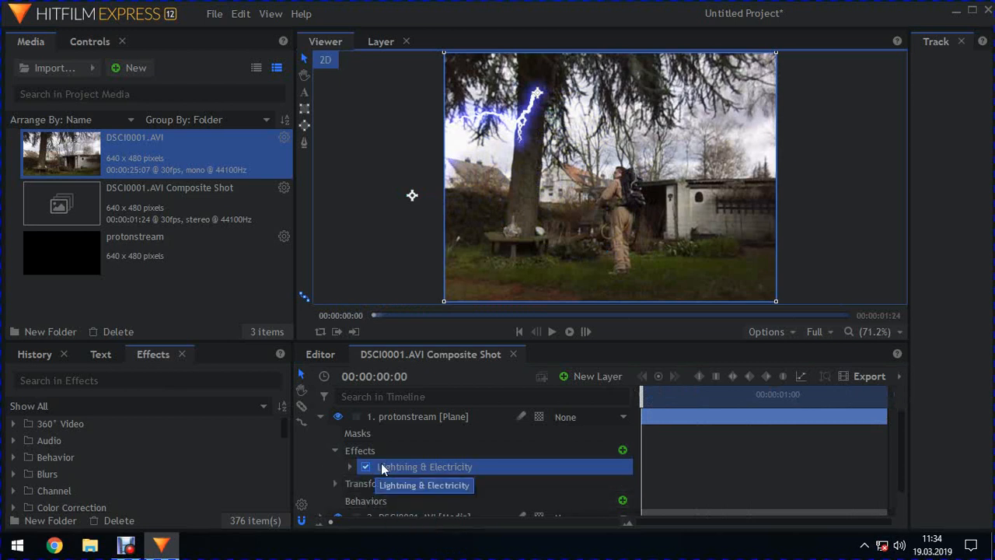
{"action": "left_click", "coordinate": [352, 467]}
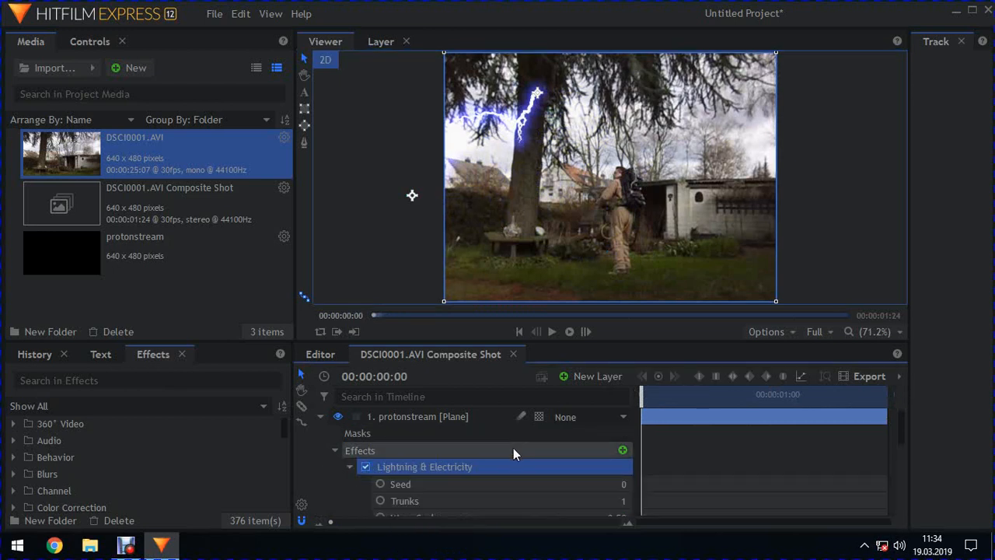
{"action": "scroll", "coordinate": [513, 455], "scroll_direction": "down", "scroll_amount": 1}
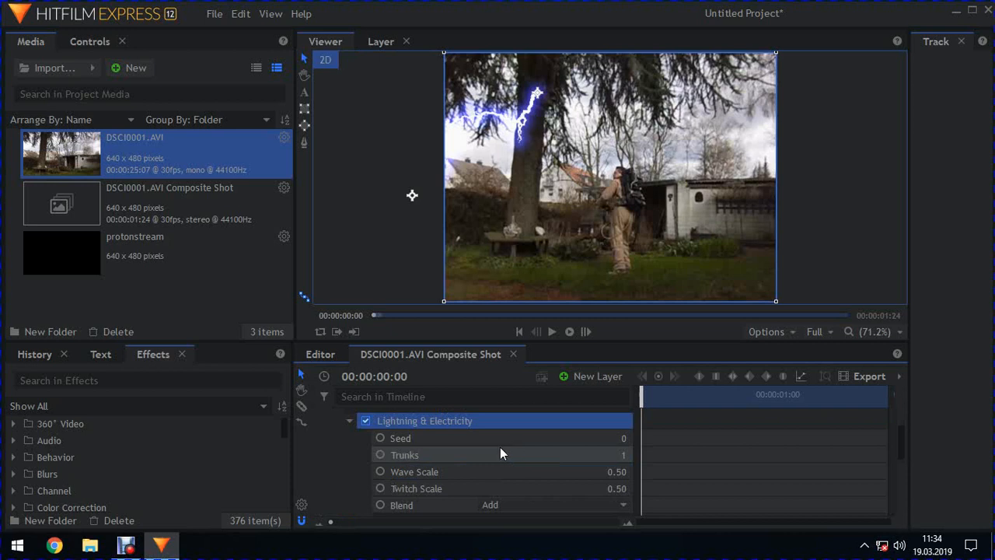
{"action": "right_click", "coordinate": [456, 425]}
{"action": "left_click", "coordinate": [490, 393]}
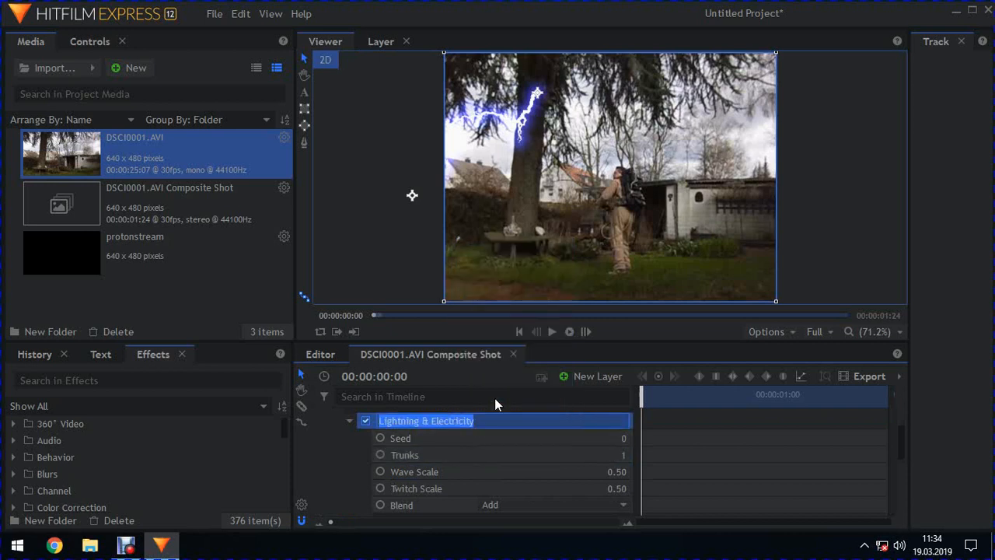
{"action": "type", "text": "St"}
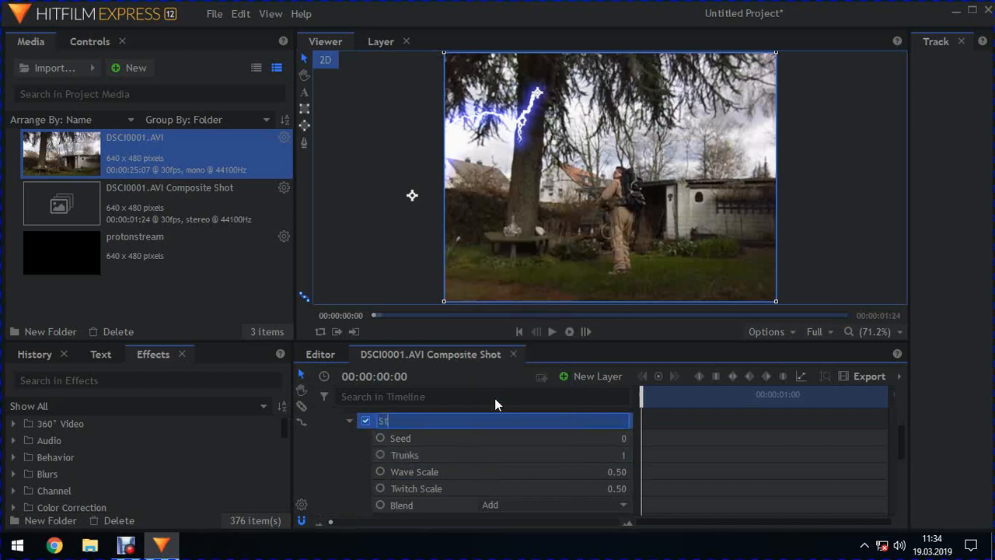
{"action": "type", "text": "ream"}
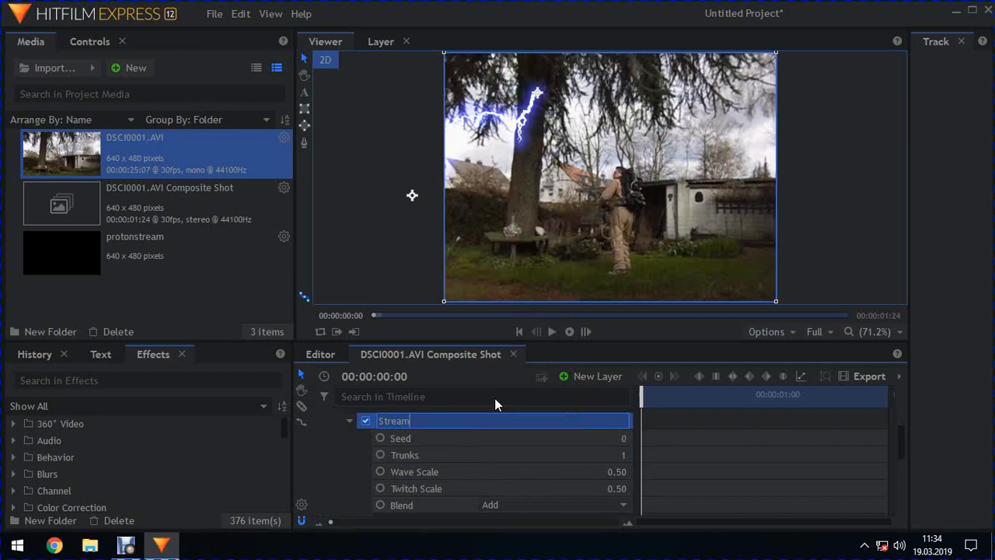
{"action": "left_click", "coordinate": [322, 445]}
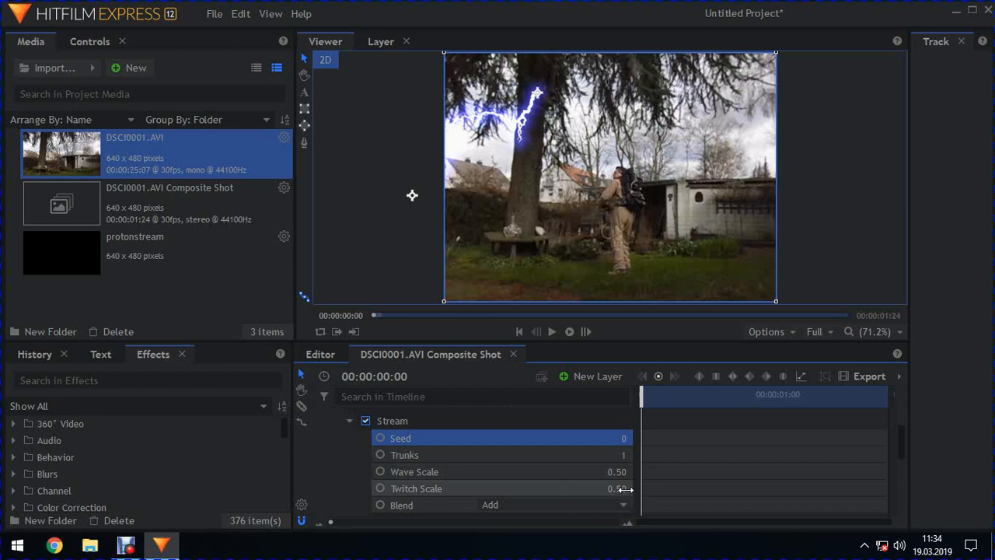
- Set the Stream effect's Twitch Scale to 0.00
{"action": "left_click", "coordinate": [626, 489]}
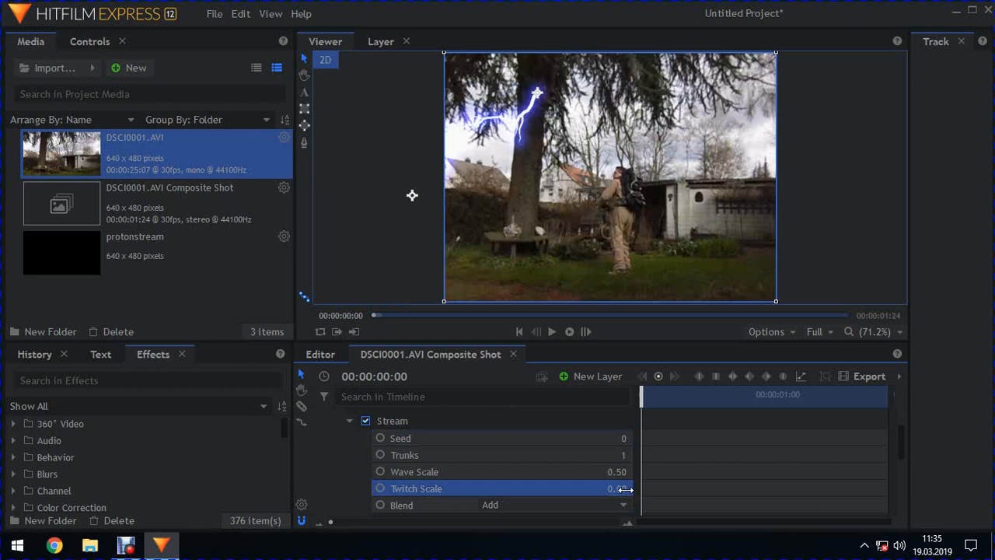
{"action": "left_click_drag", "start_coordinate": [625, 488], "coordinate": [338, 483]}
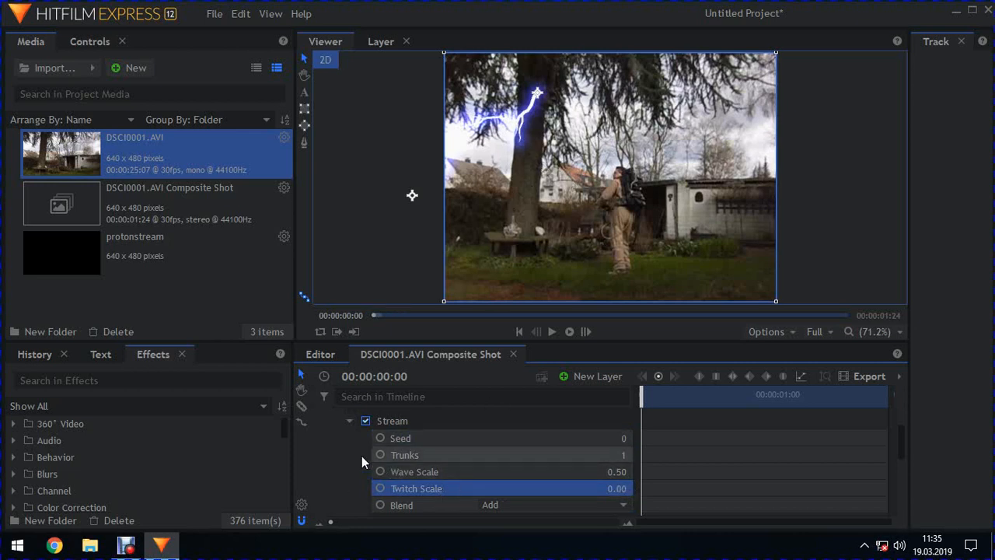
- Attach the start of the Stream lightning to the New Point layer and set its Start Point to 0, 0
{"action": "scroll", "coordinate": [362, 455], "scroll_direction": "down", "scroll_amount": 3}
{"action": "scroll", "coordinate": [362, 456], "scroll_direction": "down", "scroll_amount": 3}
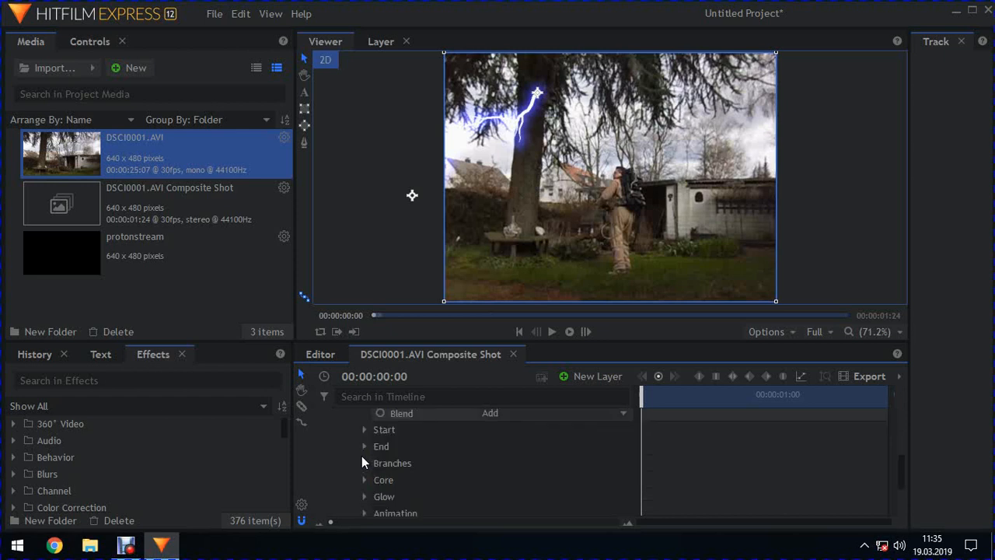
{"action": "left_click", "coordinate": [365, 429]}
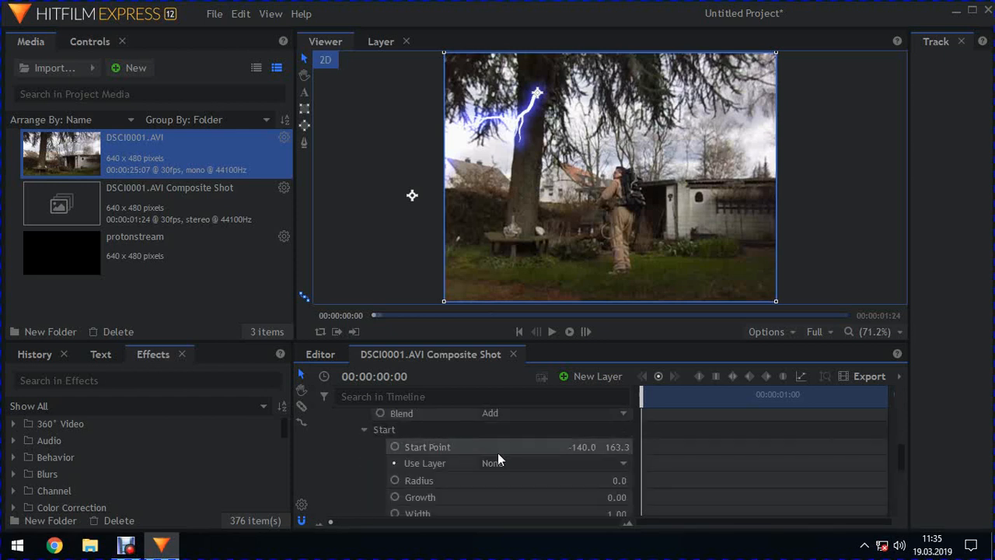
{"action": "left_click", "coordinate": [550, 466]}
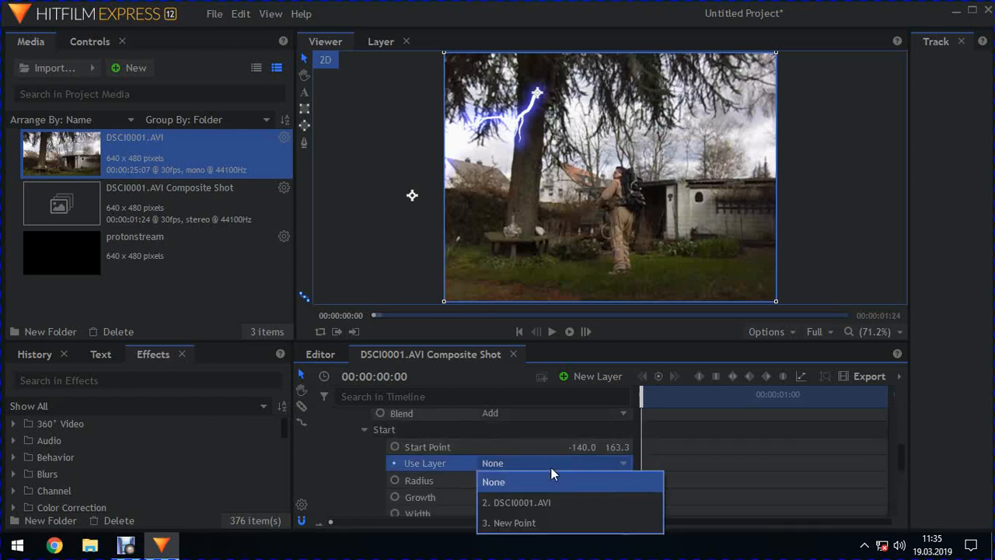
{"action": "left_click", "coordinate": [546, 522]}
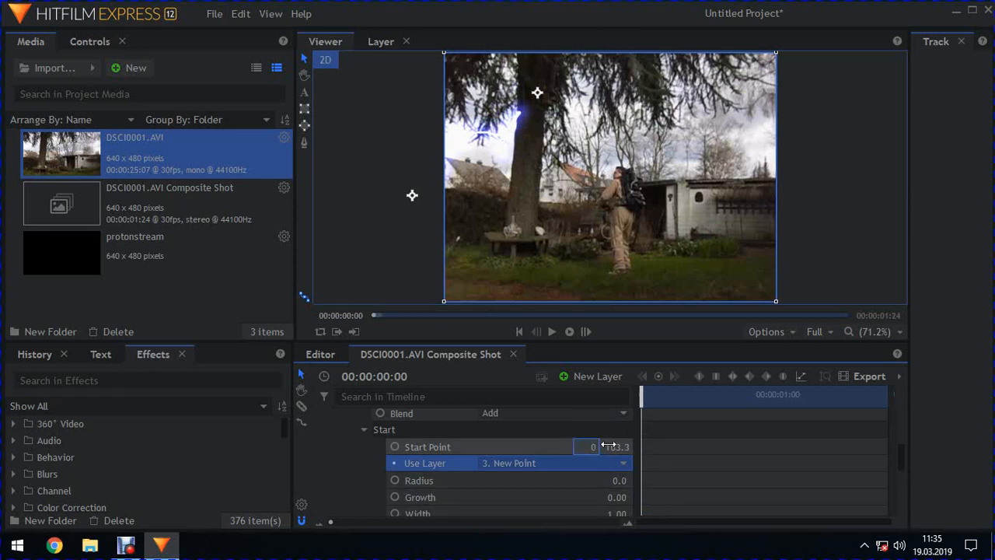
{"action": "left_click", "coordinate": [616, 446]}
{"action": "type", "text": "0"}
{"action": "key", "text": "Return"}
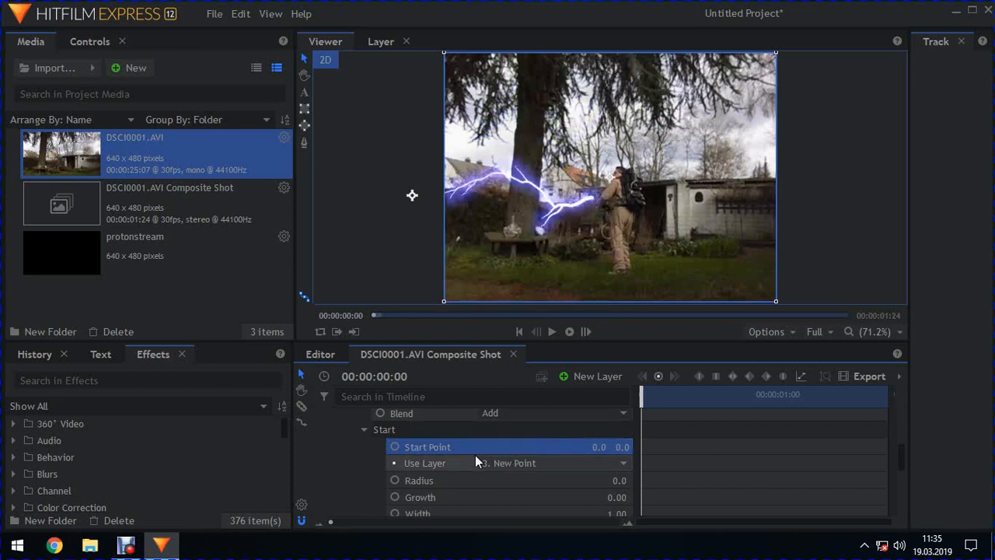
- Set the lightning's Start Width to 0.42 and collapse the Start properties
{"action": "scroll", "coordinate": [475, 457], "scroll_direction": "down", "scroll_amount": 2}
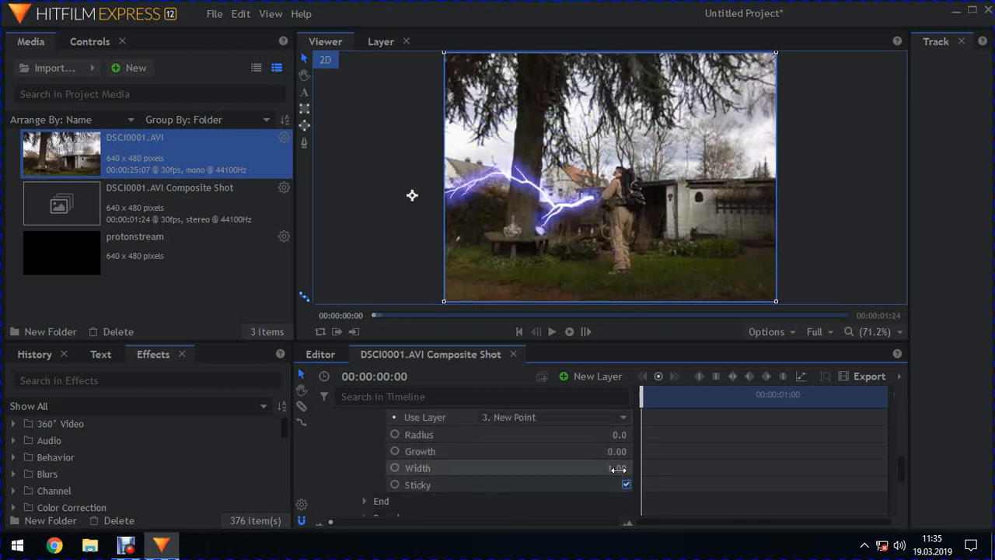
{"action": "left_click_drag", "start_coordinate": [618, 469], "coordinate": [606, 469]}
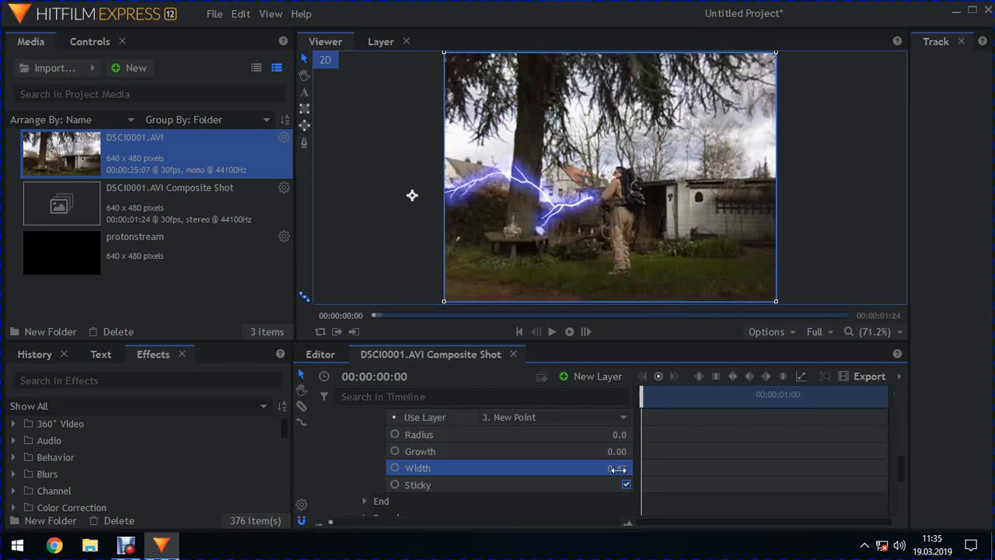
{"action": "scroll", "coordinate": [353, 466], "scroll_direction": "up", "scroll_amount": 2}
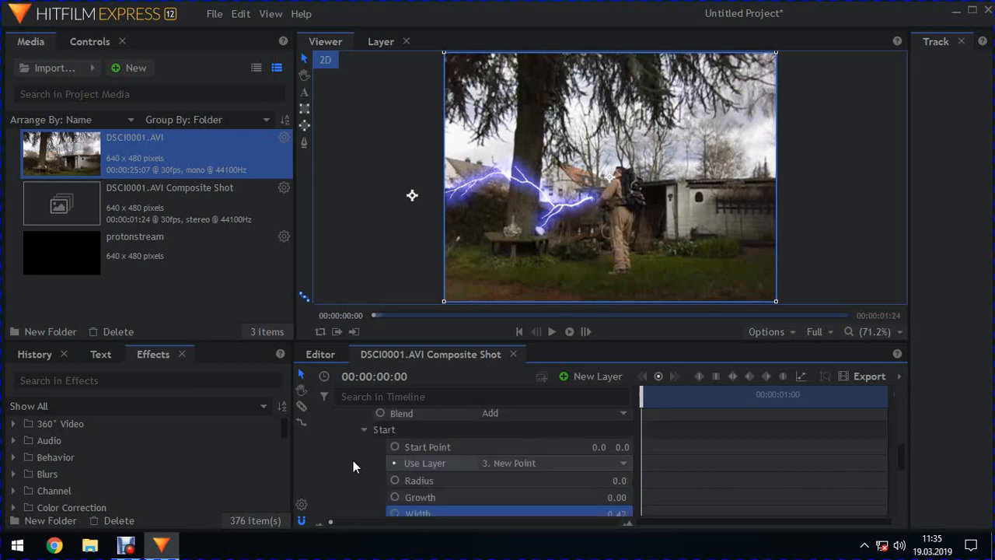
{"action": "left_click", "coordinate": [364, 432]}
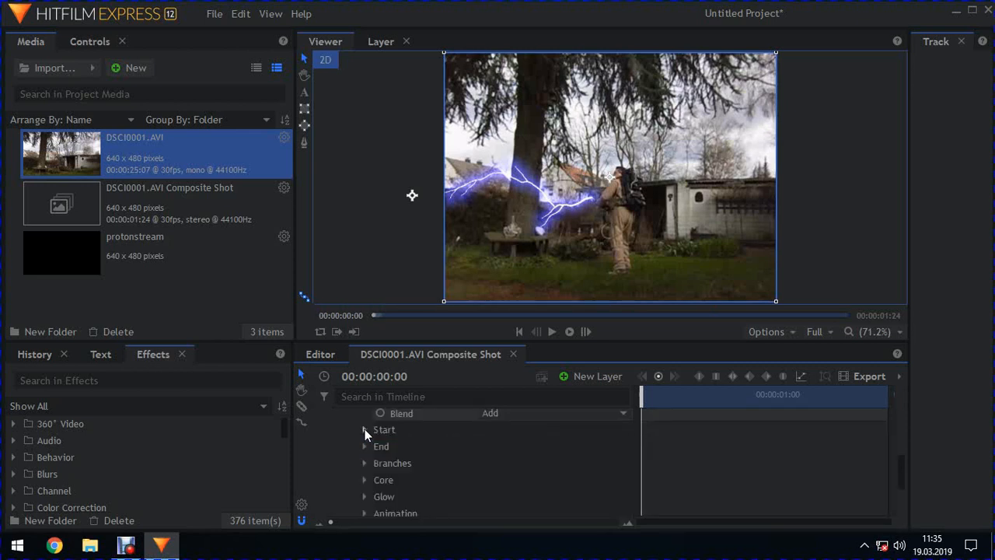
- Raise the lightning's End Width and collapse the End properties
{"action": "left_click", "coordinate": [364, 447]}
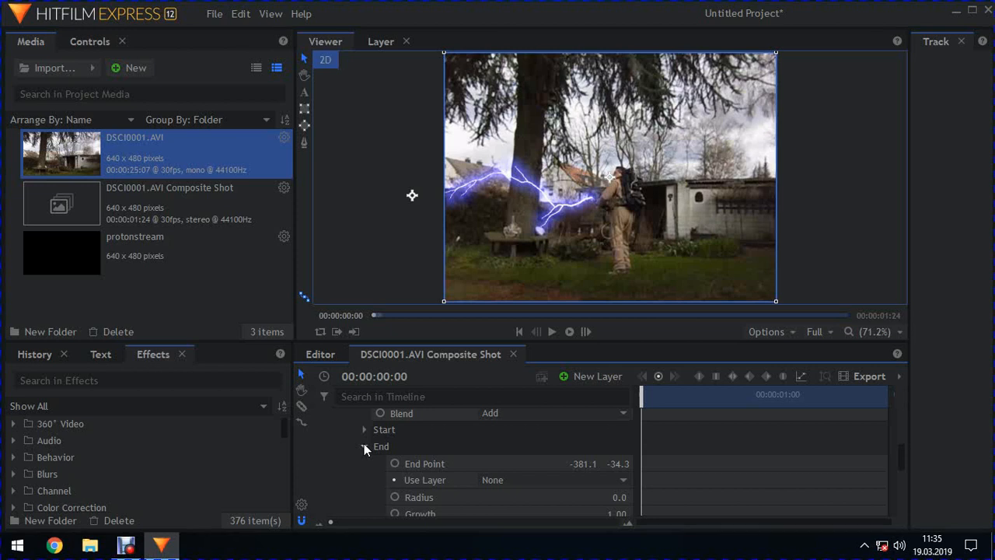
{"action": "scroll", "coordinate": [504, 464], "scroll_direction": "down", "scroll_amount": 4}
{"action": "scroll", "coordinate": [504, 464], "scroll_direction": "up", "scroll_amount": 2}
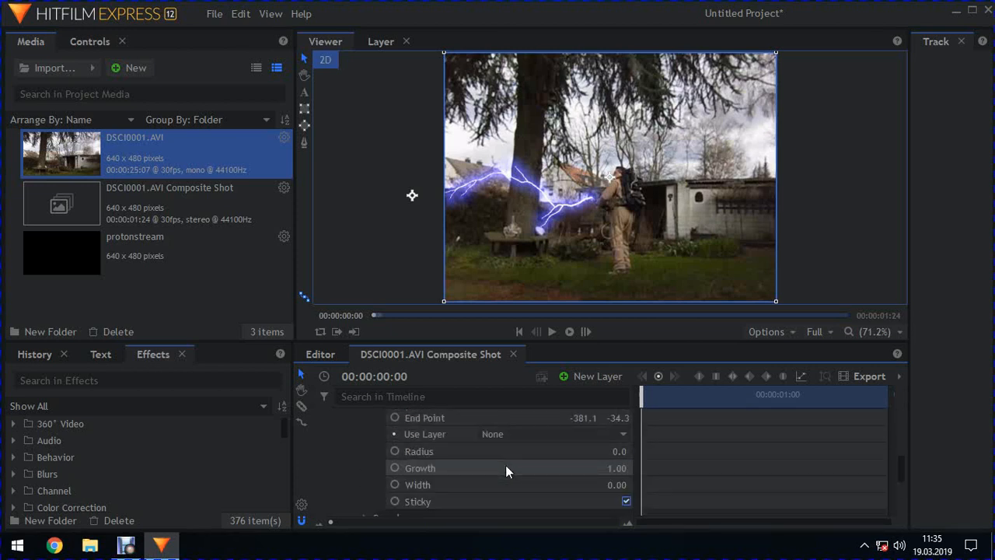
{"action": "left_click", "coordinate": [621, 485]}
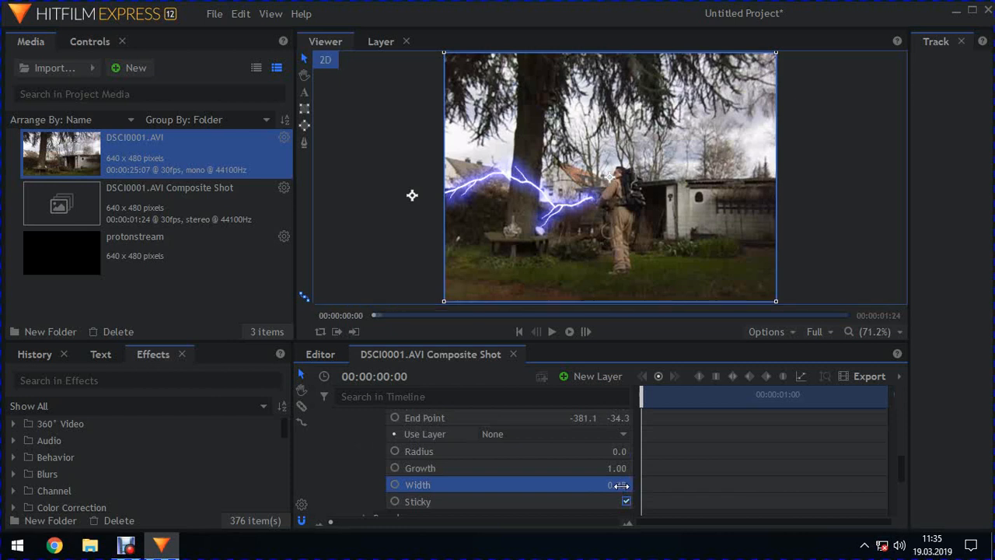
{"action": "scroll", "coordinate": [365, 460], "scroll_direction": "up", "scroll_amount": 2}
{"action": "left_click", "coordinate": [362, 448]}
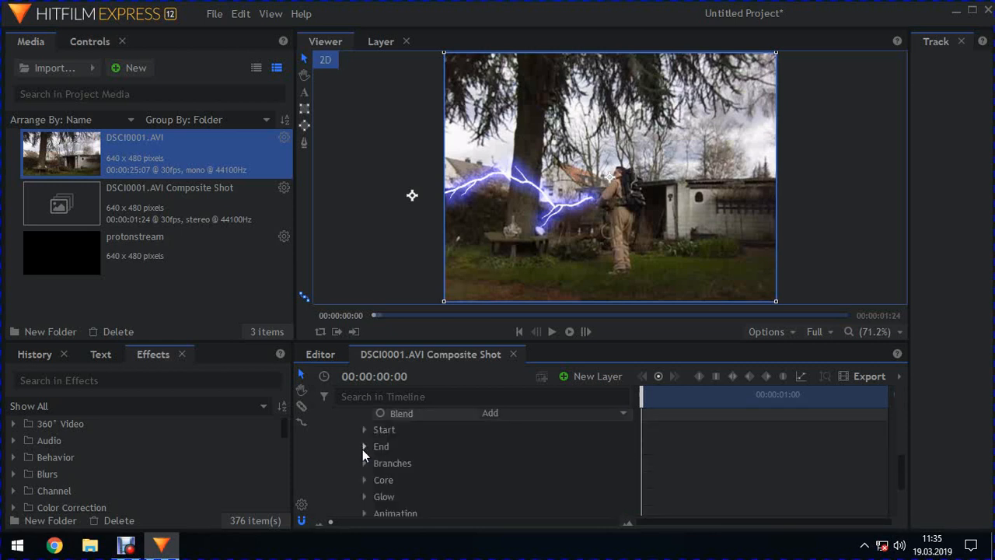
- Set the Stream lightning's branch Quantity to 0 and collapse the Branches properties
{"action": "left_click", "coordinate": [365, 464]}
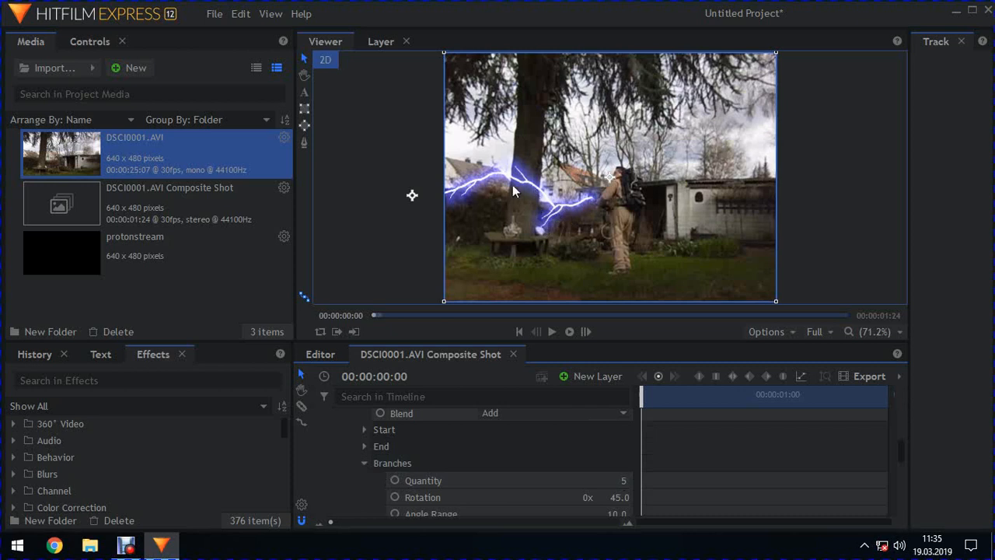
{"action": "left_click_drag", "start_coordinate": [624, 479], "coordinate": [621, 478]}
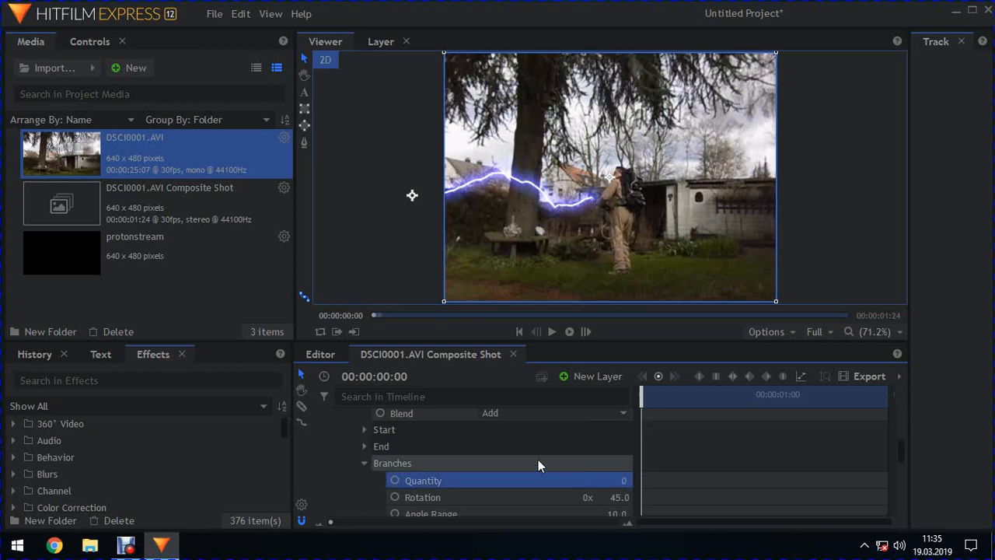
{"action": "left_click", "coordinate": [364, 464]}
- Change the lightning's Core color to yellow (255, 238, 48)
{"action": "scroll", "coordinate": [363, 466], "scroll_direction": "down", "scroll_amount": 1}
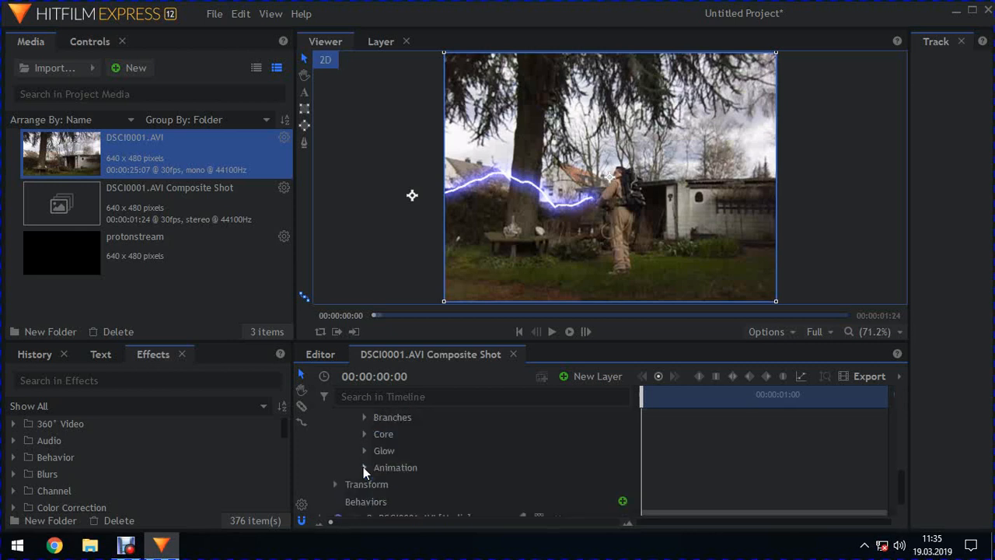
{"action": "left_click", "coordinate": [364, 434]}
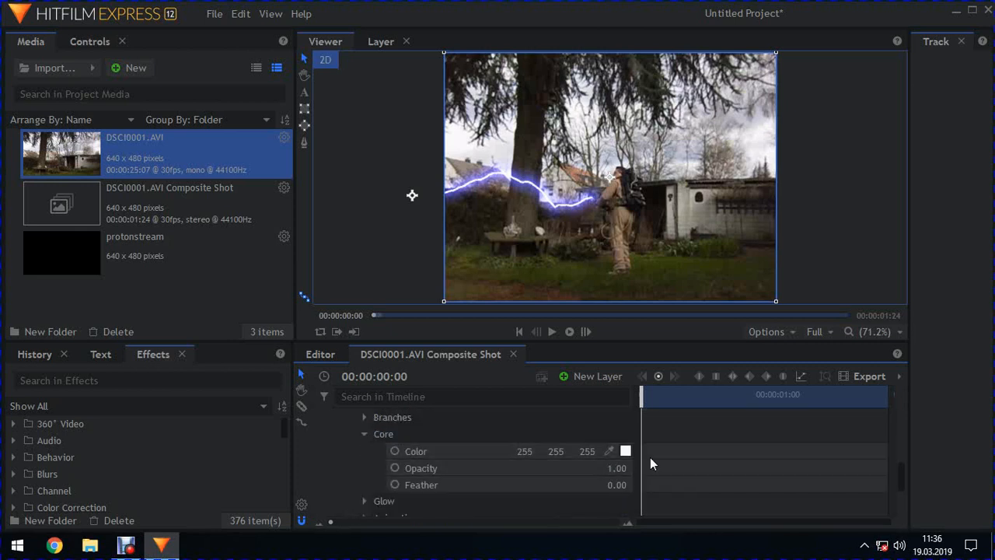
{"action": "left_click", "coordinate": [626, 451]}
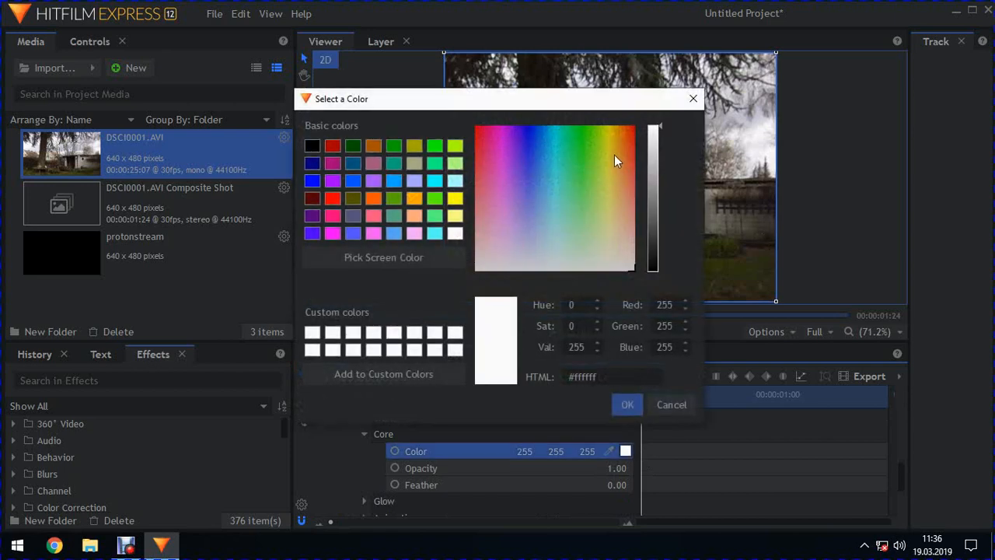
{"action": "left_click", "coordinate": [611, 154]}
{"action": "left_click", "coordinate": [629, 405]}
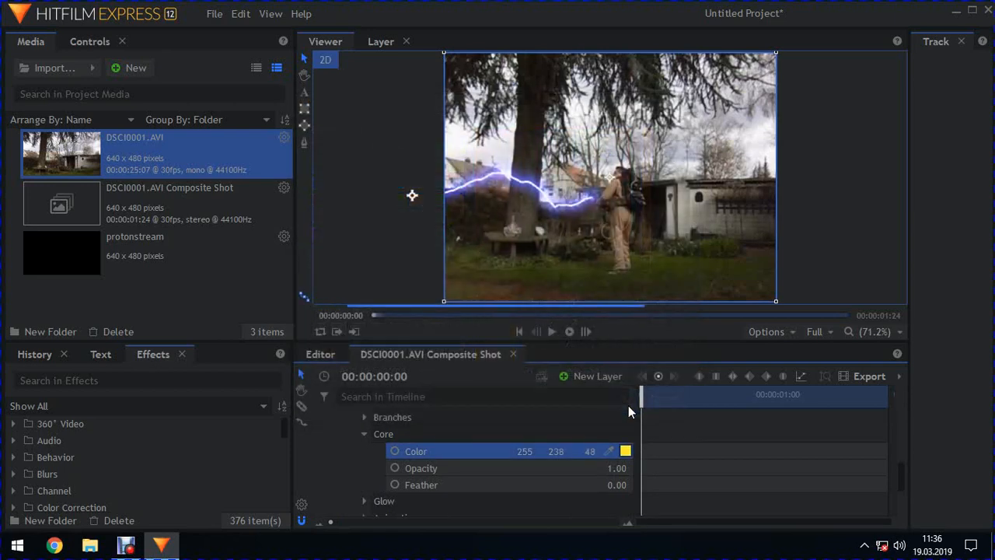
- Change the lightning's Glow color to red (255, 8, 0)
{"action": "left_click", "coordinate": [365, 504]}
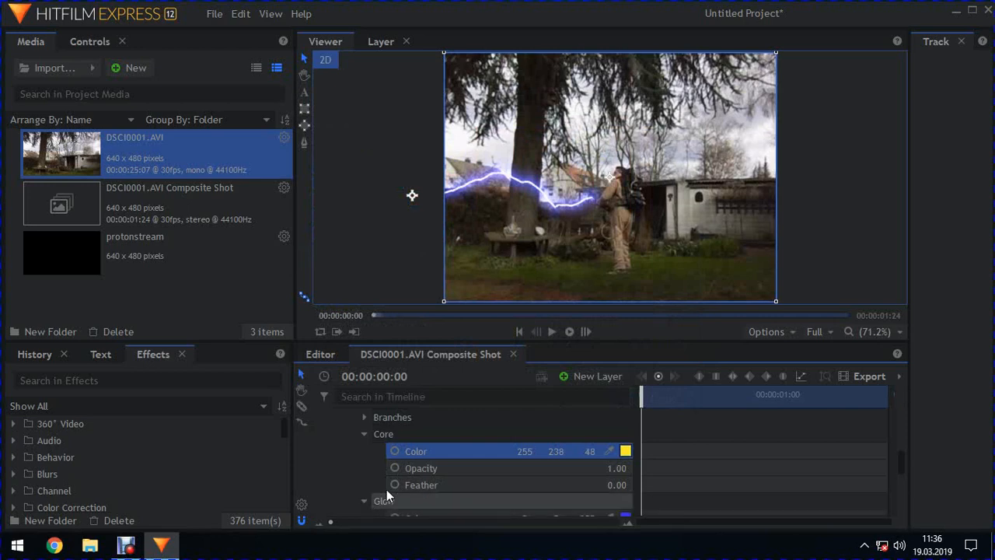
{"action": "scroll", "coordinate": [533, 474], "scroll_direction": "down", "scroll_amount": 1}
{"action": "left_click", "coordinate": [625, 472]}
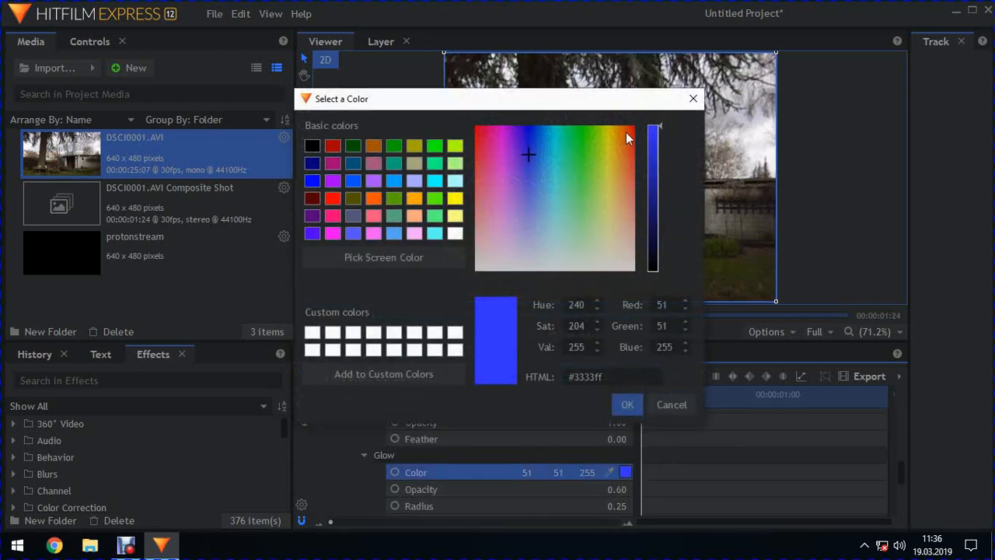
{"action": "left_click", "coordinate": [633, 127]}
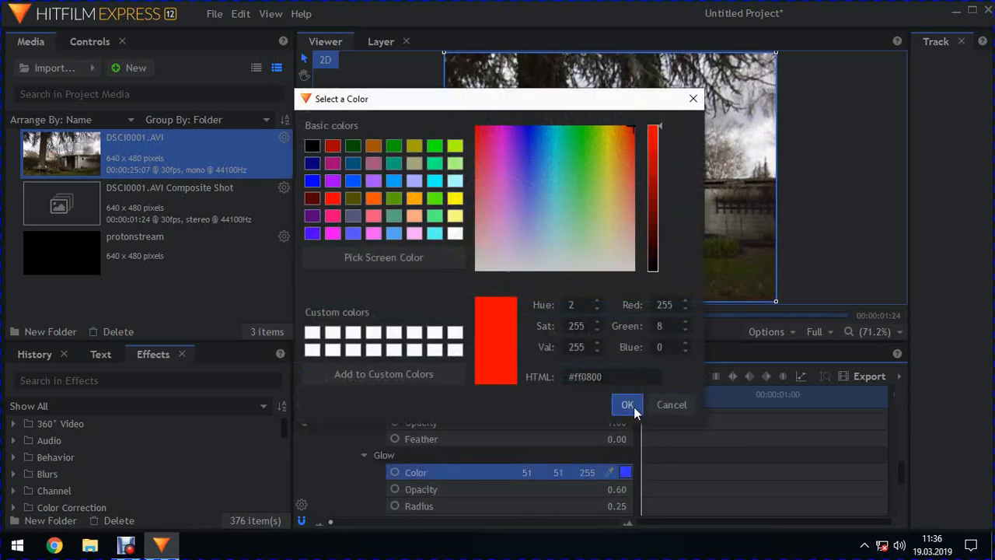
{"action": "left_click", "coordinate": [626, 403]}
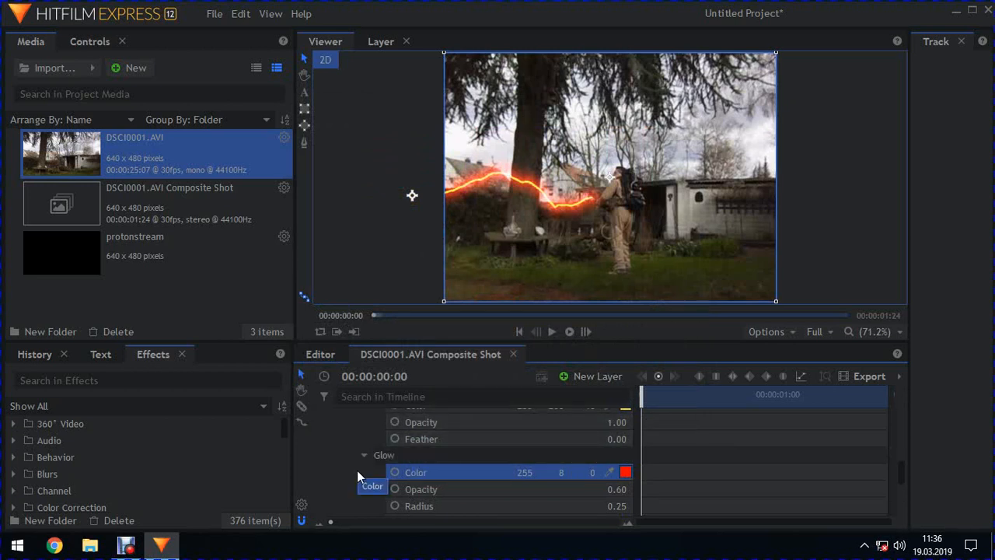
- Set the Glow Radius to 0.34 and Feather to 1.00, and collapse the Glow and Core properties
{"action": "scroll", "coordinate": [357, 470], "scroll_direction": "down", "scroll_amount": 1}
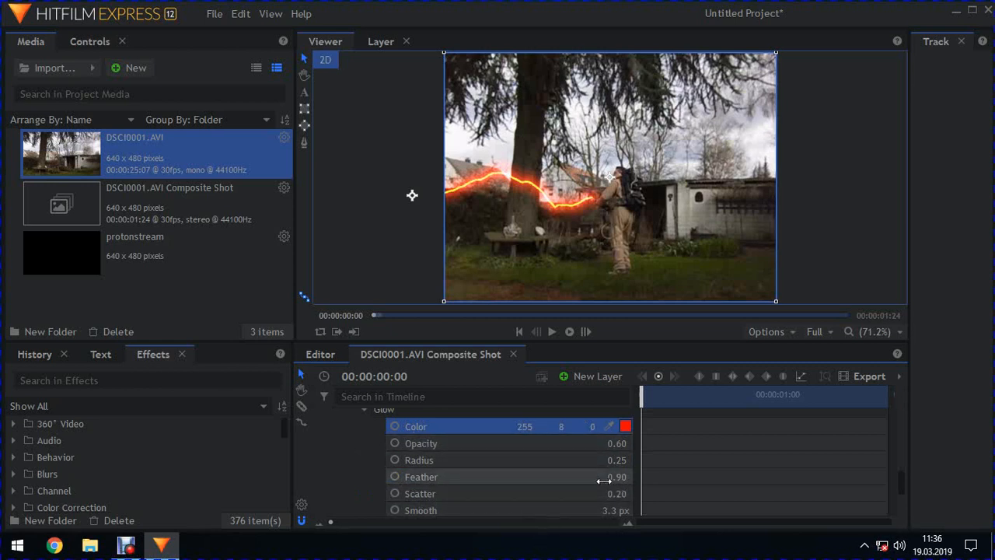
{"action": "left_click_drag", "start_coordinate": [615, 456], "coordinate": [616, 459]}
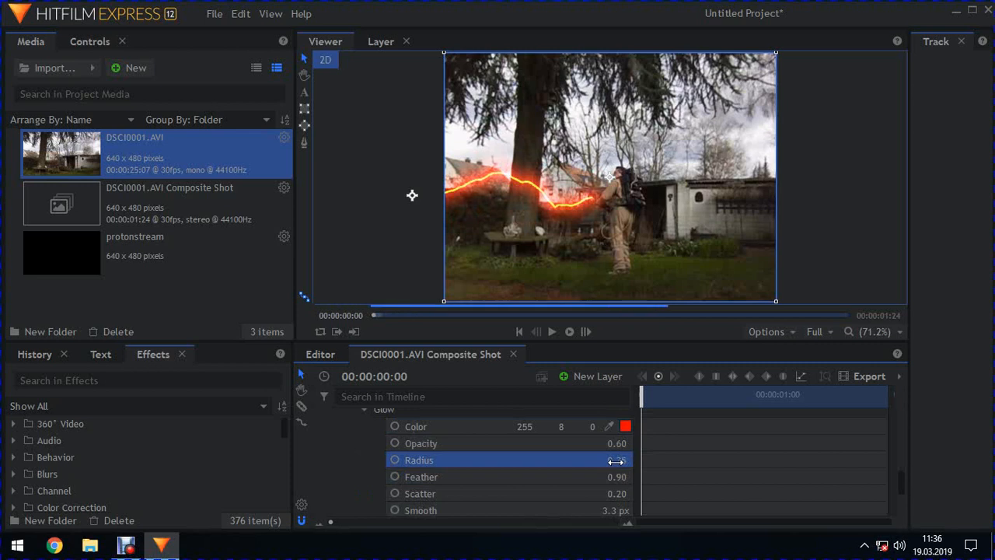
{"action": "left_click", "coordinate": [616, 477]}
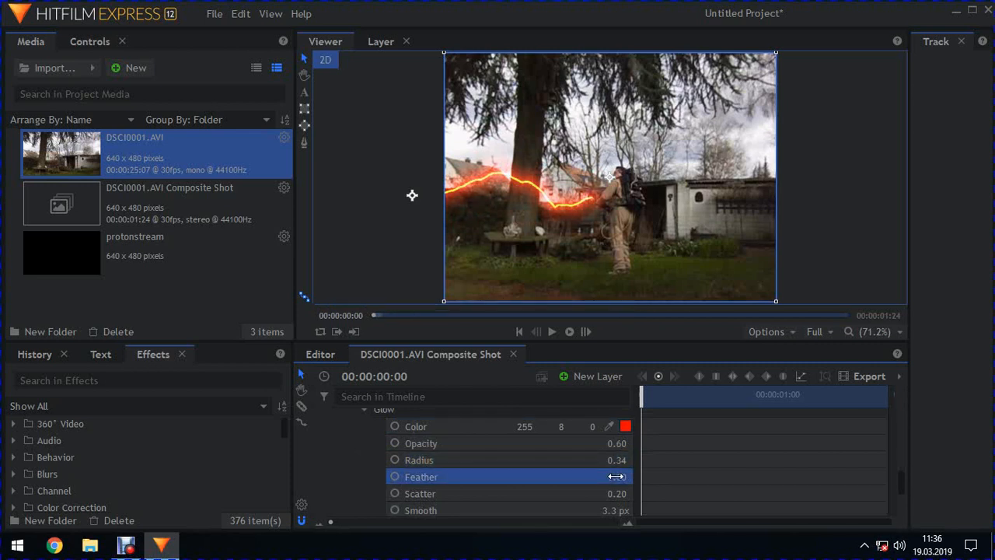
{"action": "left_click_drag", "start_coordinate": [616, 477], "coordinate": [616, 478]}
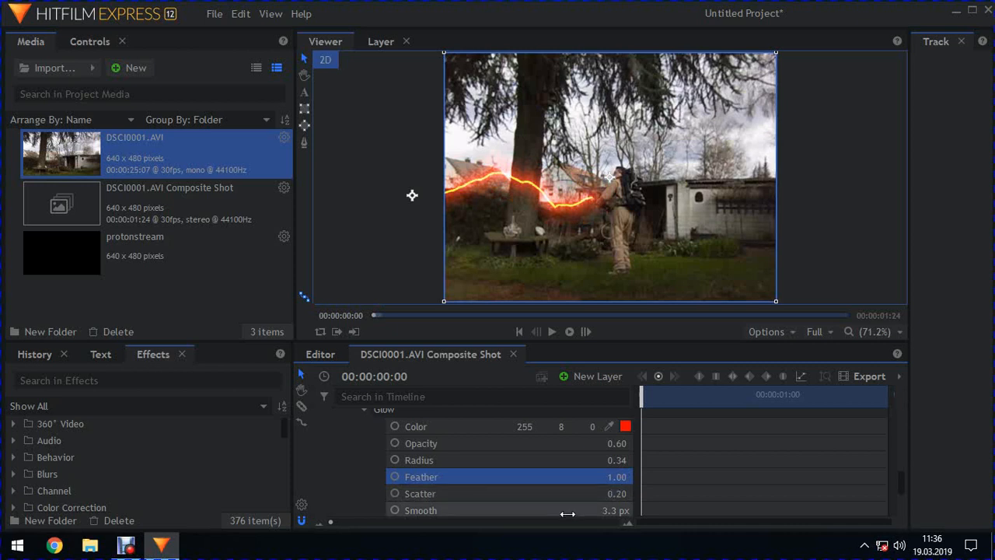
{"action": "scroll", "coordinate": [321, 484], "scroll_direction": "up", "scroll_amount": 1}
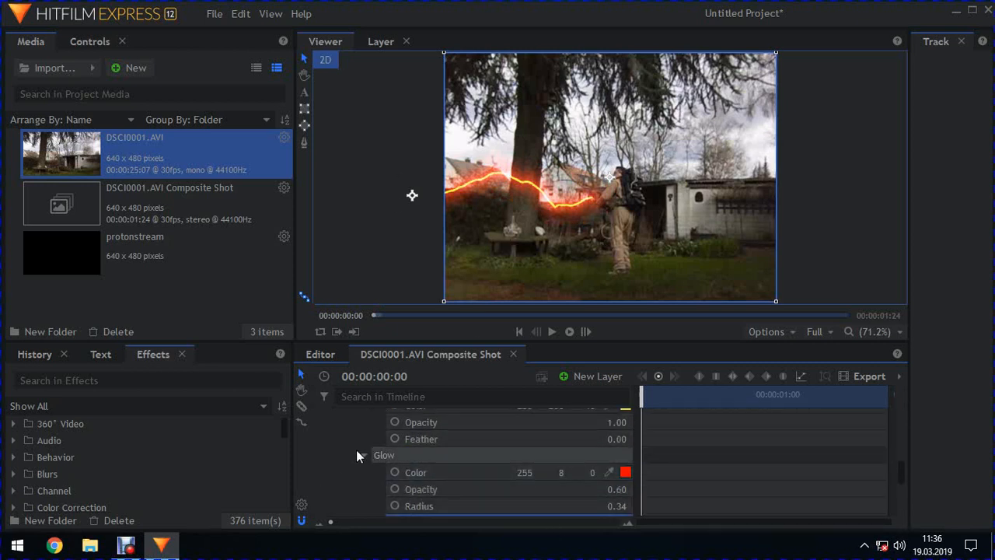
{"action": "left_click", "coordinate": [363, 455]}
{"action": "scroll", "coordinate": [358, 469], "scroll_direction": "up", "scroll_amount": 1}
{"action": "left_click", "coordinate": [364, 437]}
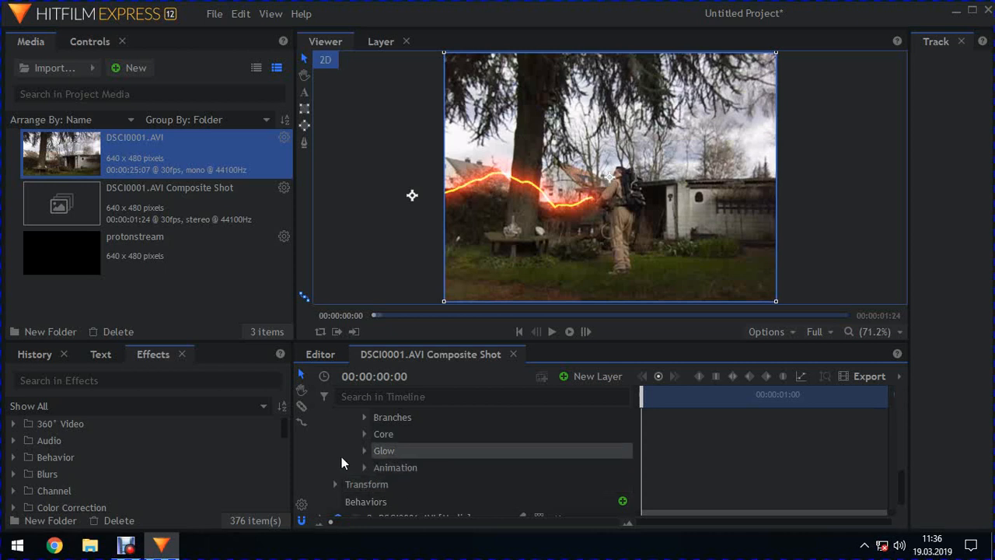
- Try different Seed values for the Stream effect and return the Seed to 0
{"action": "scroll", "coordinate": [323, 454], "scroll_direction": "up", "scroll_amount": 1}
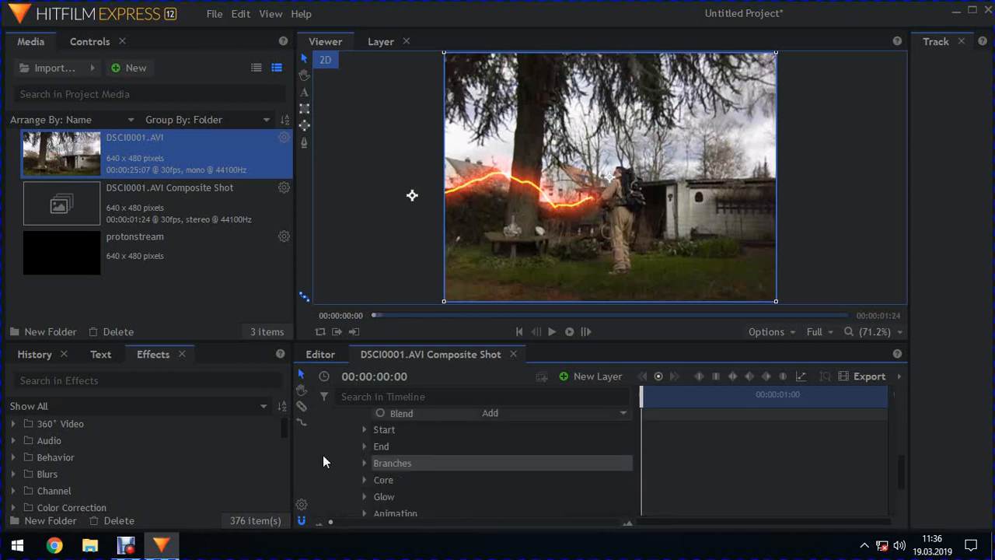
{"action": "scroll", "coordinate": [337, 458], "scroll_direction": "up", "scroll_amount": 2}
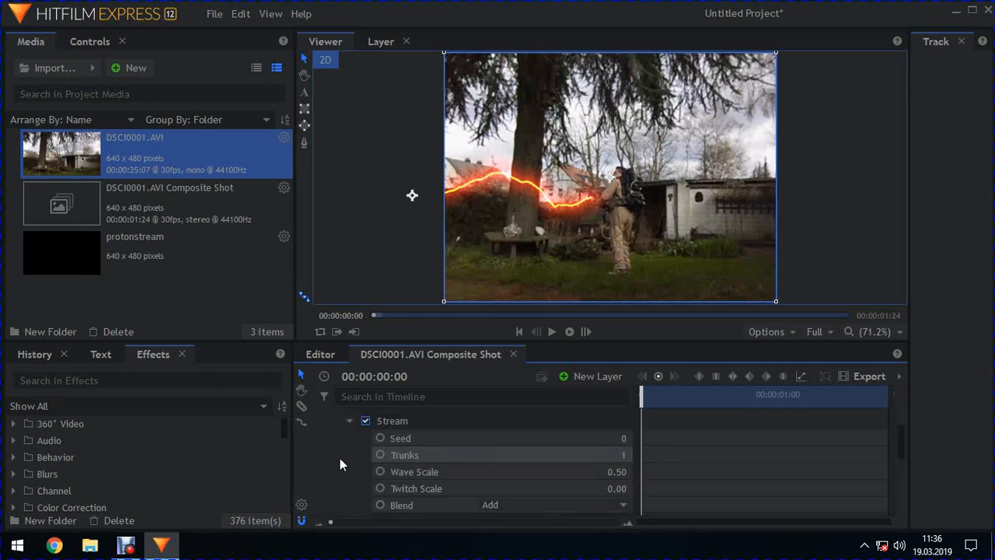
{"action": "left_click", "coordinate": [620, 439]}
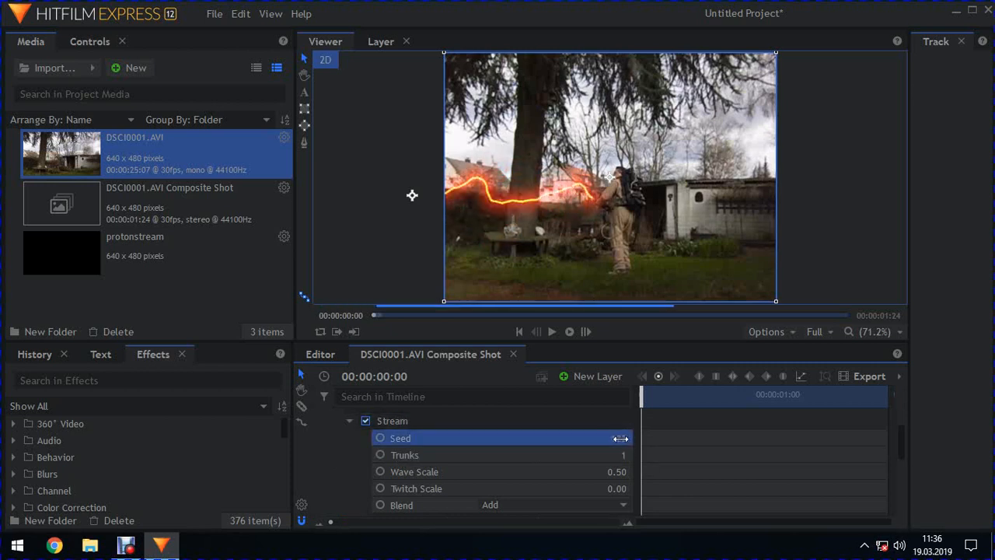
{"action": "left_click_drag", "start_coordinate": [620, 439], "coordinate": [620, 438]}
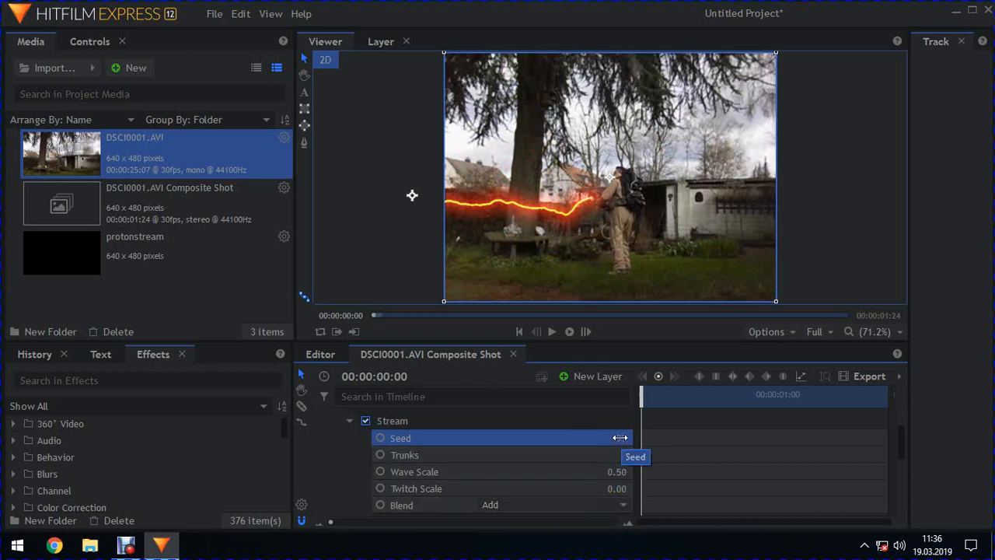
{"action": "left_click_drag", "start_coordinate": [620, 438], "coordinate": [620, 438]}
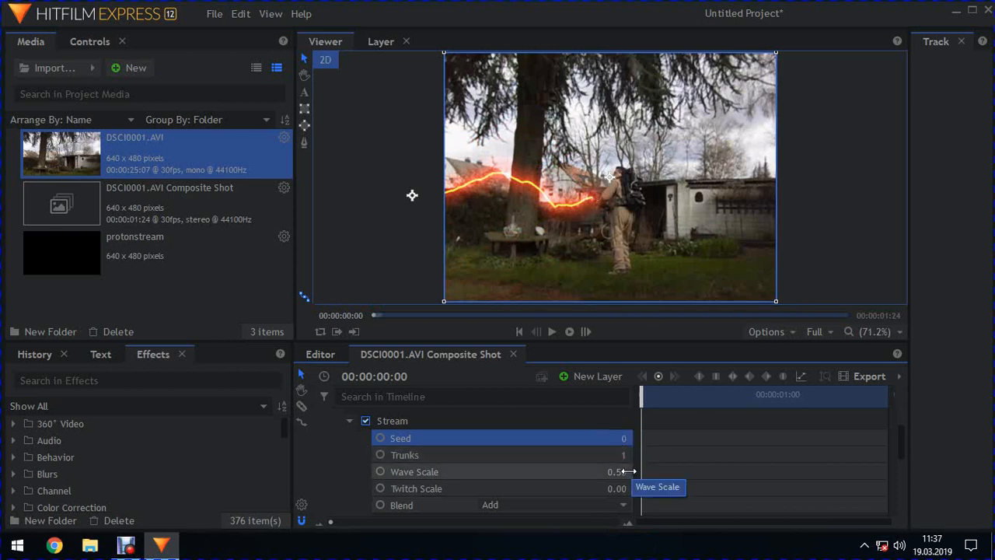
- Set the Stream effect's Wave Scale to 0.20, preview the shot and return the playhead to the start
{"action": "left_click_drag", "start_coordinate": [622, 471], "coordinate": [621, 471]}
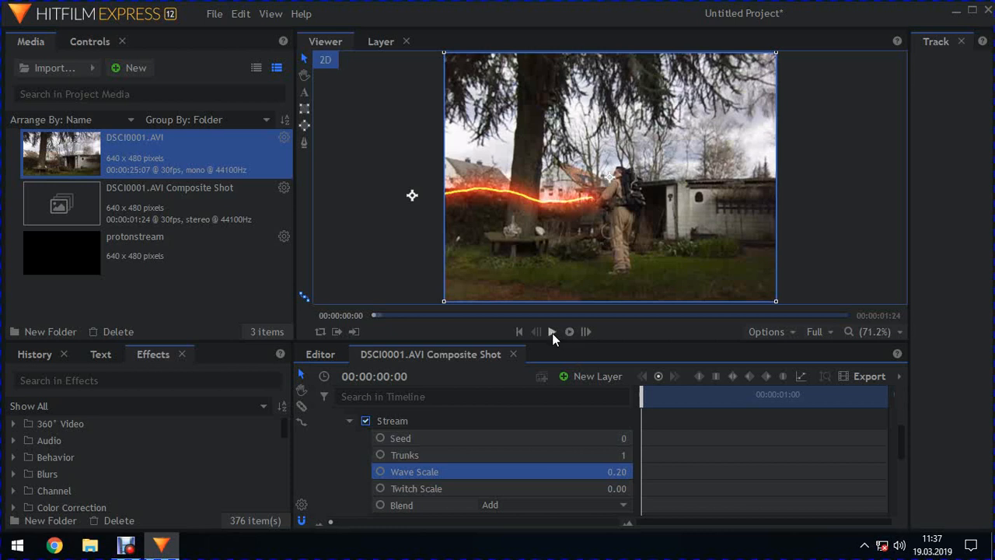
{"action": "left_click", "coordinate": [552, 333]}
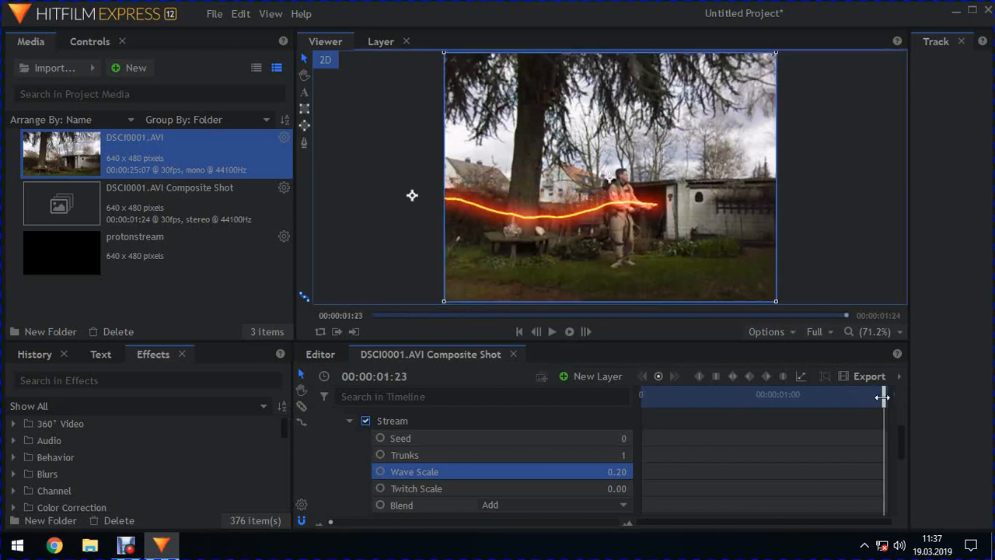
{"action": "left_click_drag", "start_coordinate": [884, 398], "coordinate": [641, 404]}
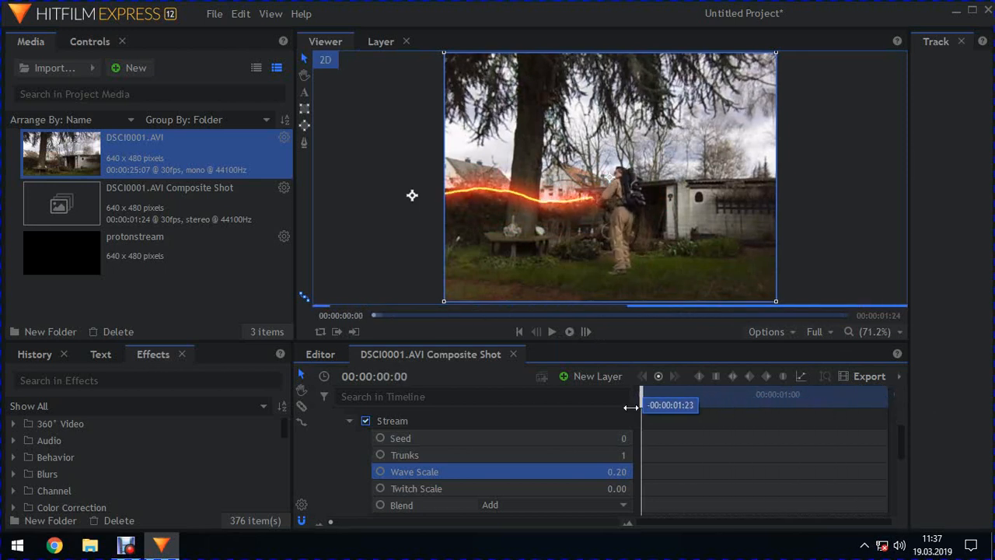
- Set the lightning's Animation Speed to 2.00, preview the shot and return the playhead to the start
{"action": "scroll", "coordinate": [575, 449], "scroll_direction": "down", "scroll_amount": 3}
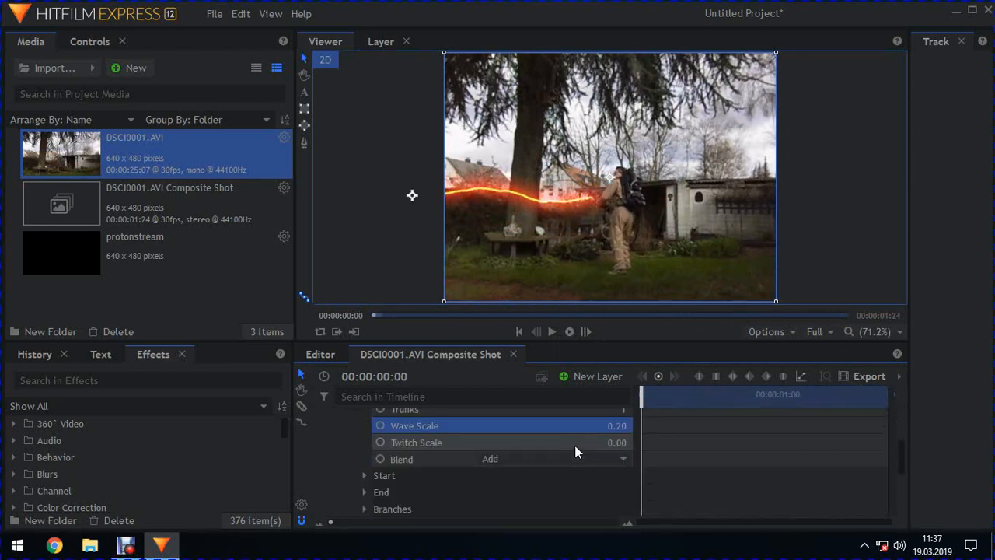
{"action": "scroll", "coordinate": [575, 452], "scroll_direction": "down", "scroll_amount": 2}
{"action": "scroll", "coordinate": [575, 452], "scroll_direction": "down", "scroll_amount": 2}
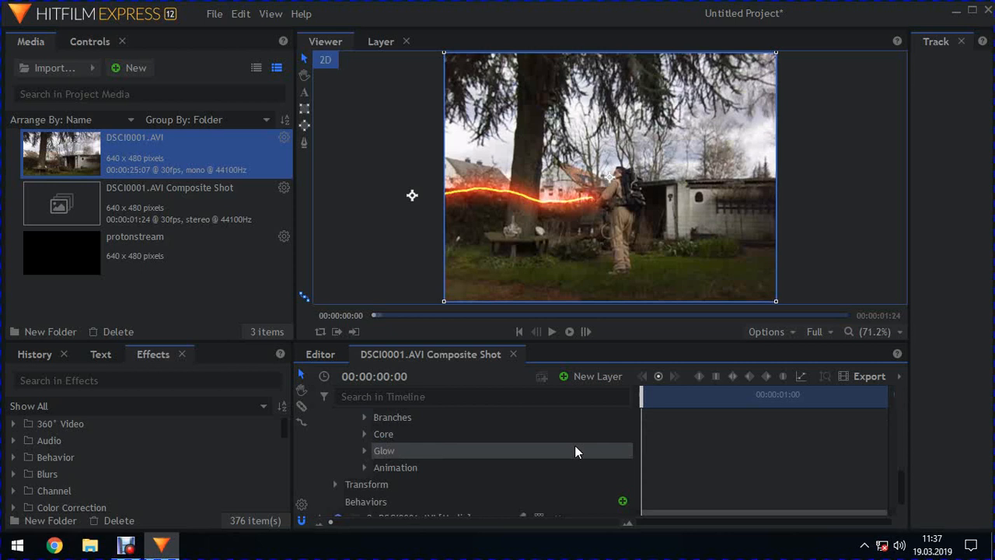
{"action": "left_click", "coordinate": [365, 467]}
{"action": "scroll", "coordinate": [524, 431], "scroll_direction": "down", "scroll_amount": 2}
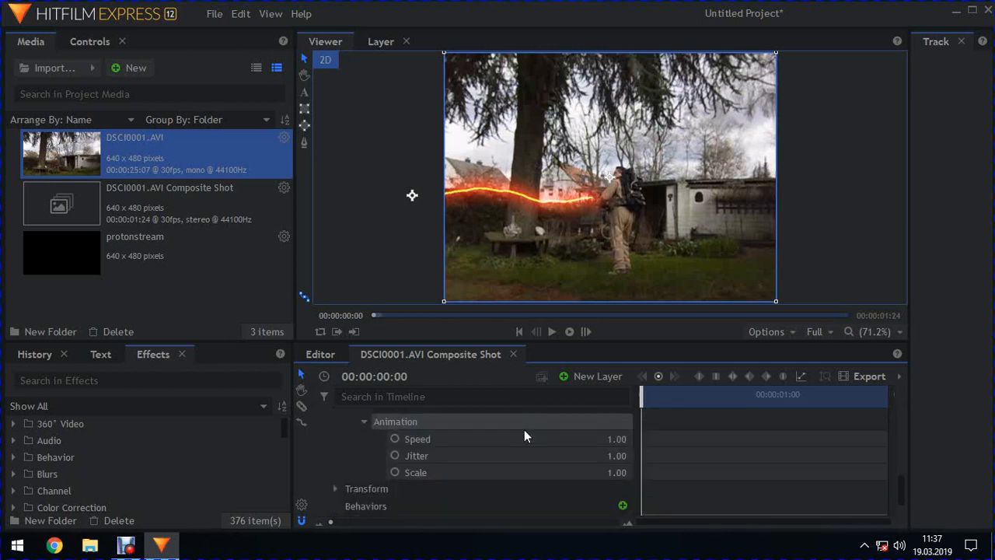
{"action": "left_click", "coordinate": [614, 440]}
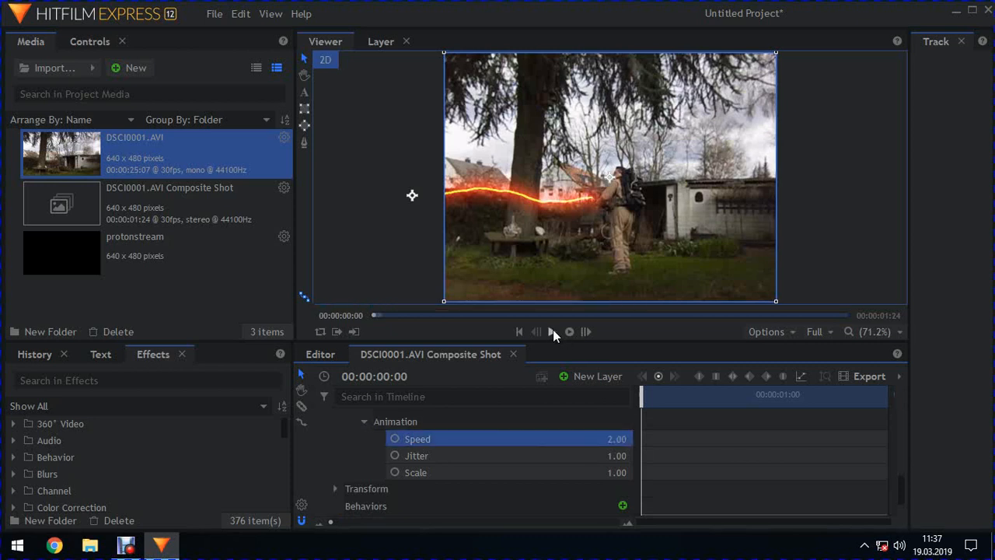
{"action": "left_click", "coordinate": [552, 331]}
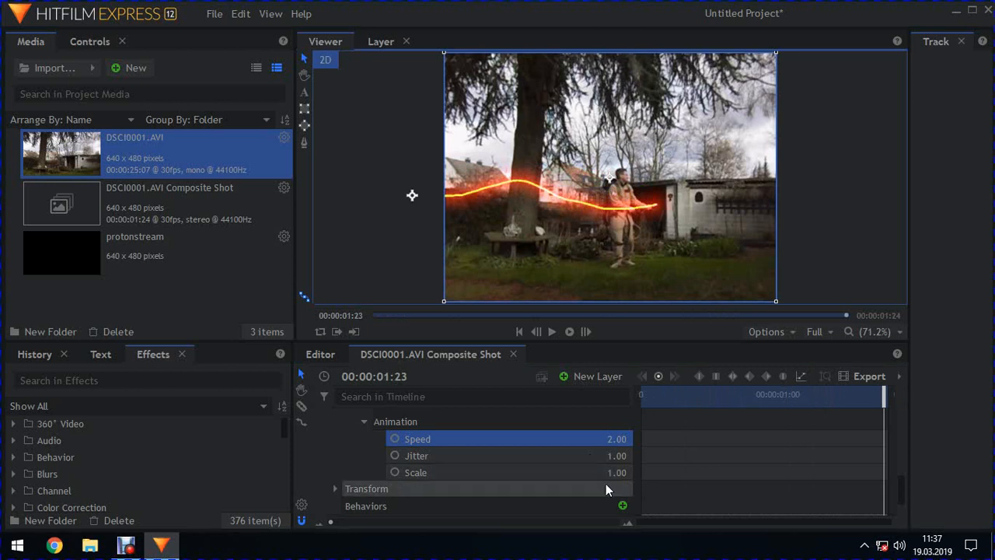
{"action": "left_click_drag", "start_coordinate": [884, 391], "coordinate": [642, 391]}
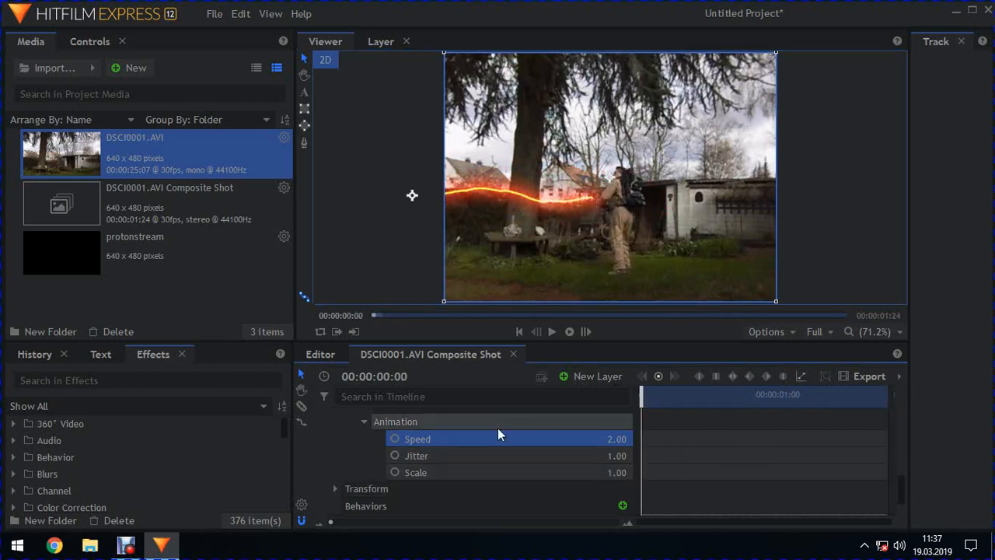
- Set the lightning's Animation Scale to 2.00, preview the shot and return the playhead to the start
{"action": "left_click", "coordinate": [617, 473]}
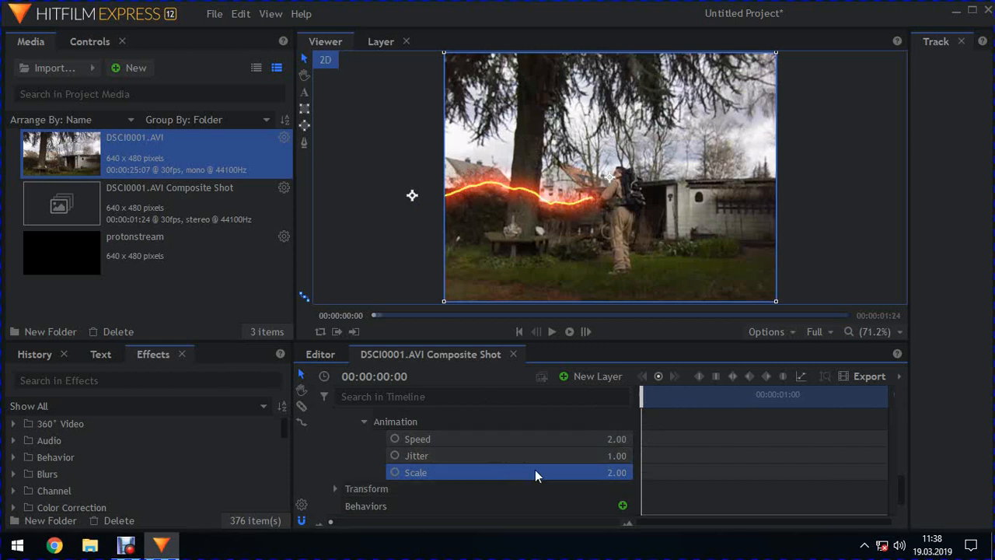
{"action": "left_click", "coordinate": [552, 332]}
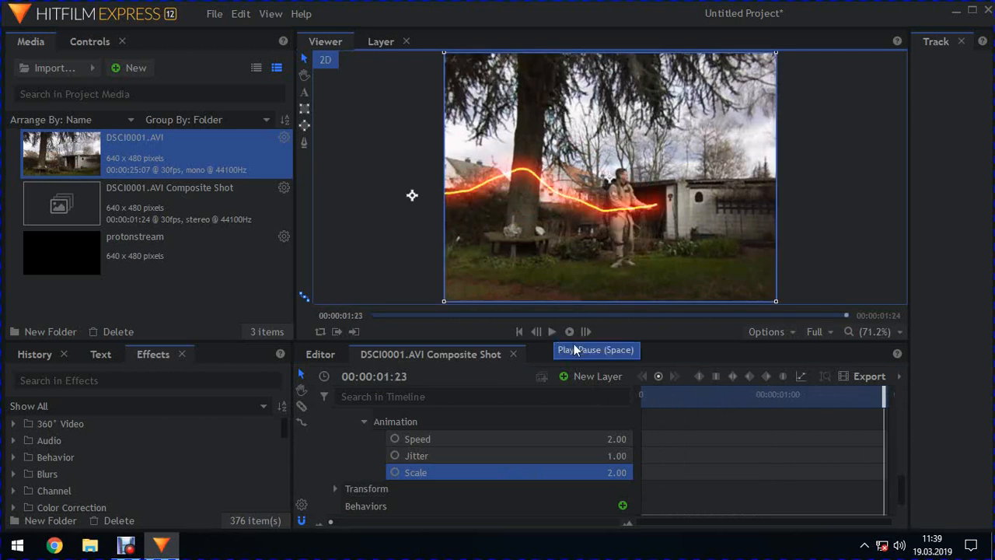
{"action": "left_click_drag", "start_coordinate": [884, 393], "coordinate": [642, 389]}
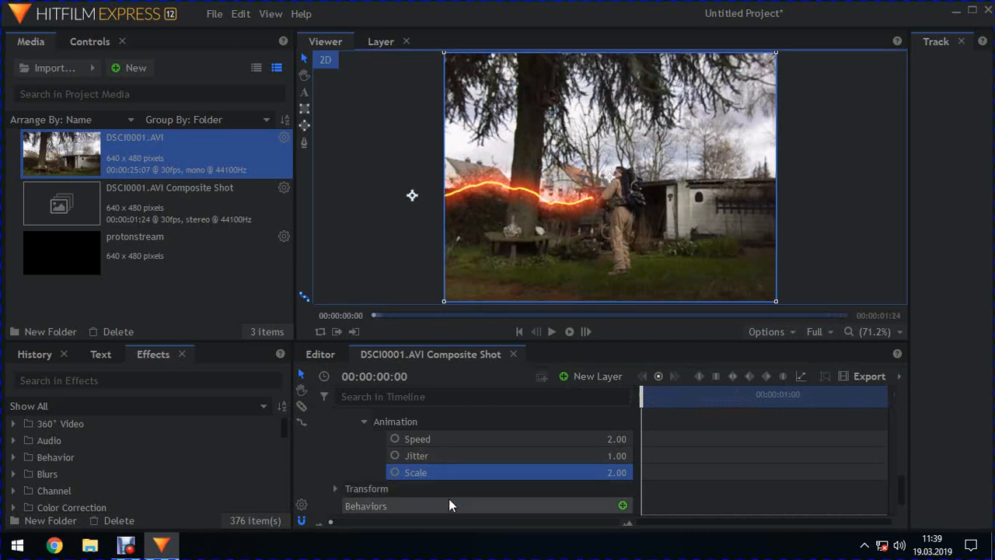
{"action": "scroll", "coordinate": [450, 502], "scroll_direction": "up", "scroll_amount": 1}
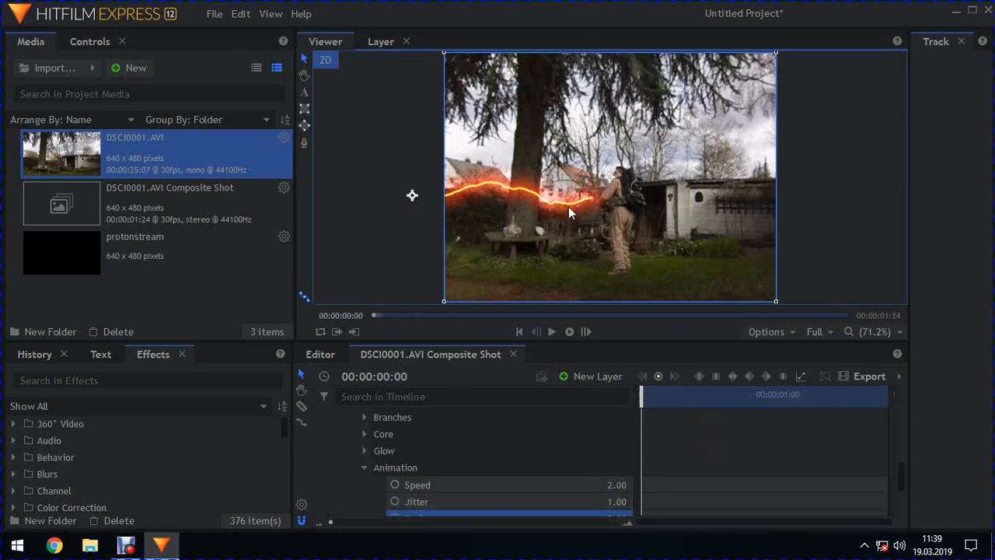
{"action": "scroll", "coordinate": [580, 233], "scroll_direction": "down", "scroll_amount": 3}
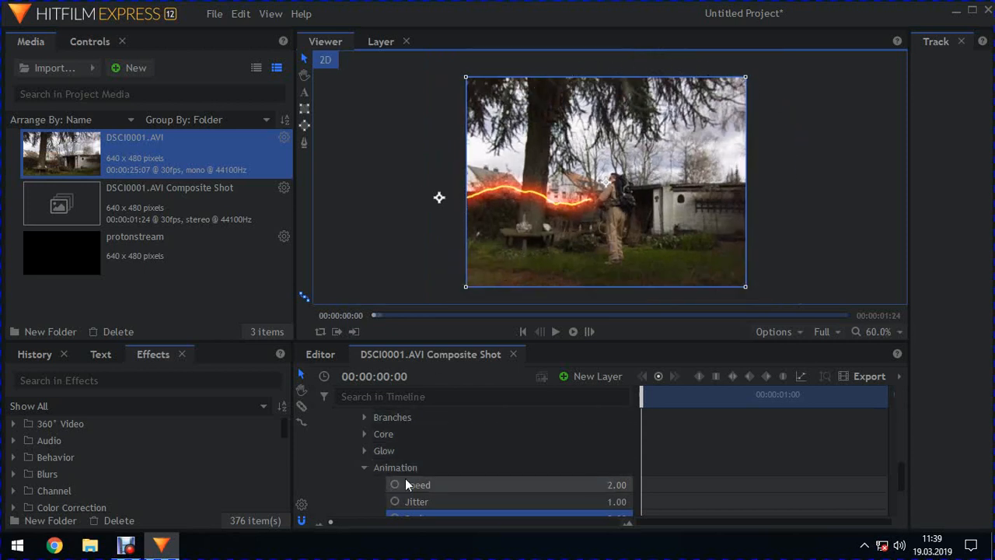
- Collapse the Animation settings, expand the Stream effect's End settings and enable End Point keyframing at 00:00:00:00
{"action": "left_click", "coordinate": [364, 467]}
{"action": "scroll", "coordinate": [364, 468], "scroll_direction": "up", "scroll_amount": 4}
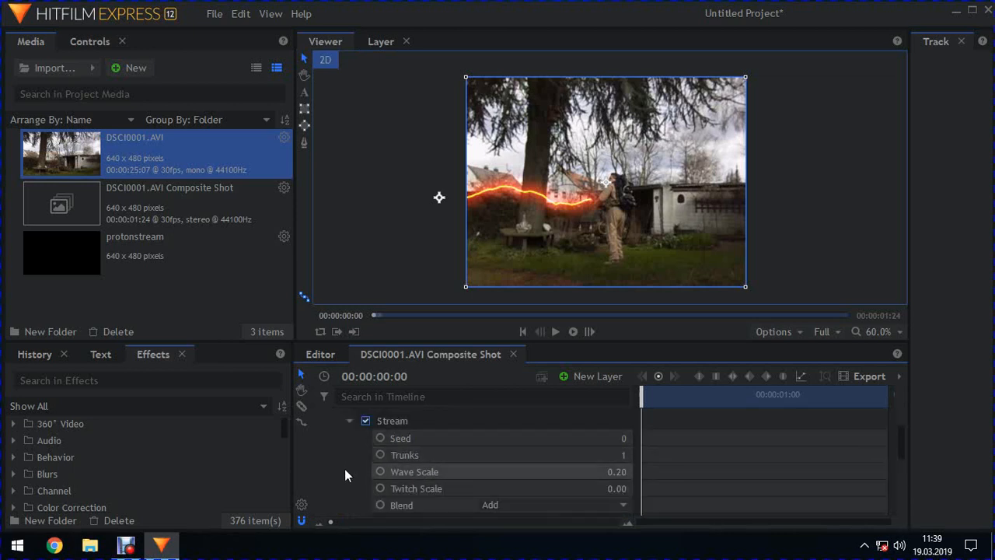
{"action": "scroll", "coordinate": [345, 469], "scroll_direction": "down", "scroll_amount": 2}
{"action": "scroll", "coordinate": [344, 474], "scroll_direction": "up", "scroll_amount": 2}
{"action": "scroll", "coordinate": [343, 473], "scroll_direction": "down", "scroll_amount": 2}
{"action": "left_click", "coordinate": [363, 493]}
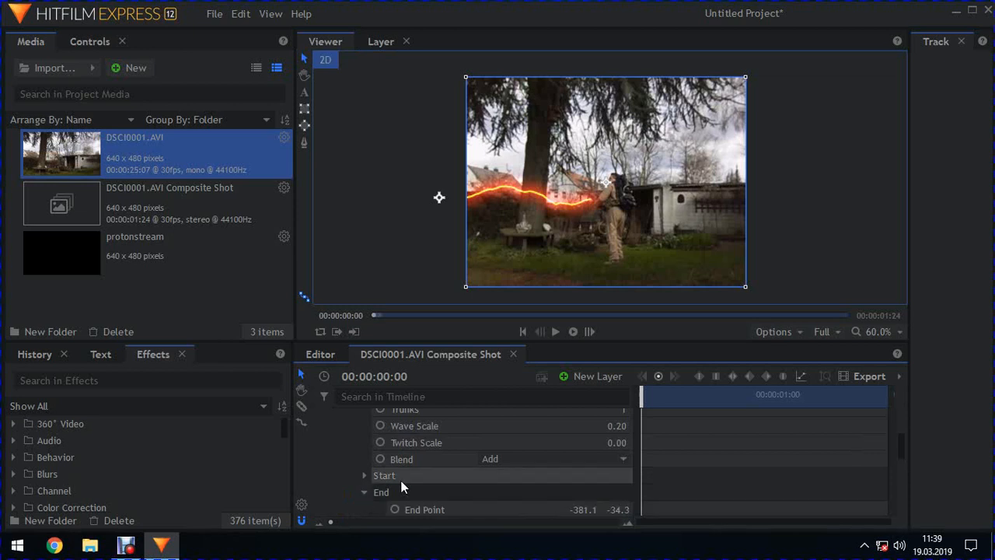
{"action": "scroll", "coordinate": [373, 490], "scroll_direction": "down", "scroll_amount": 2}
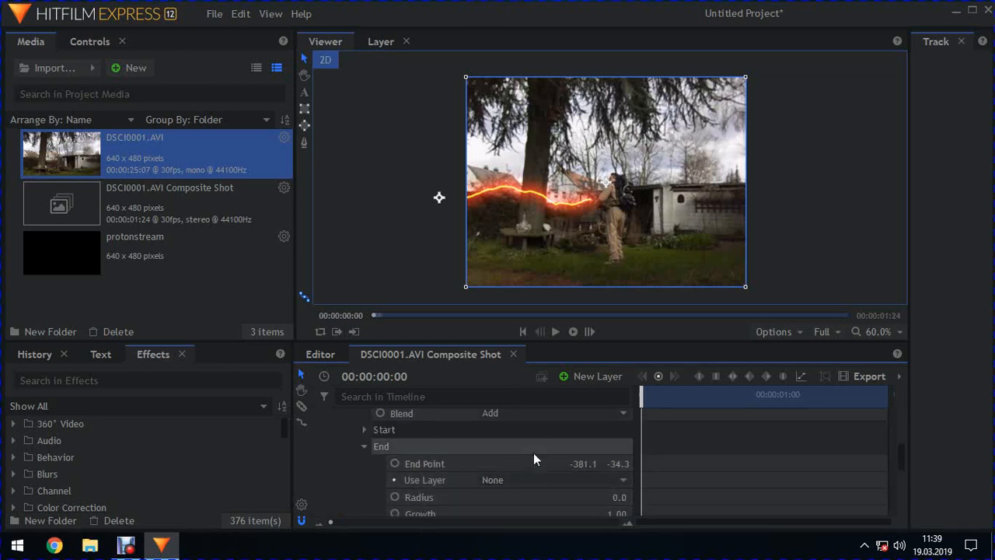
{"action": "left_click", "coordinate": [394, 463]}
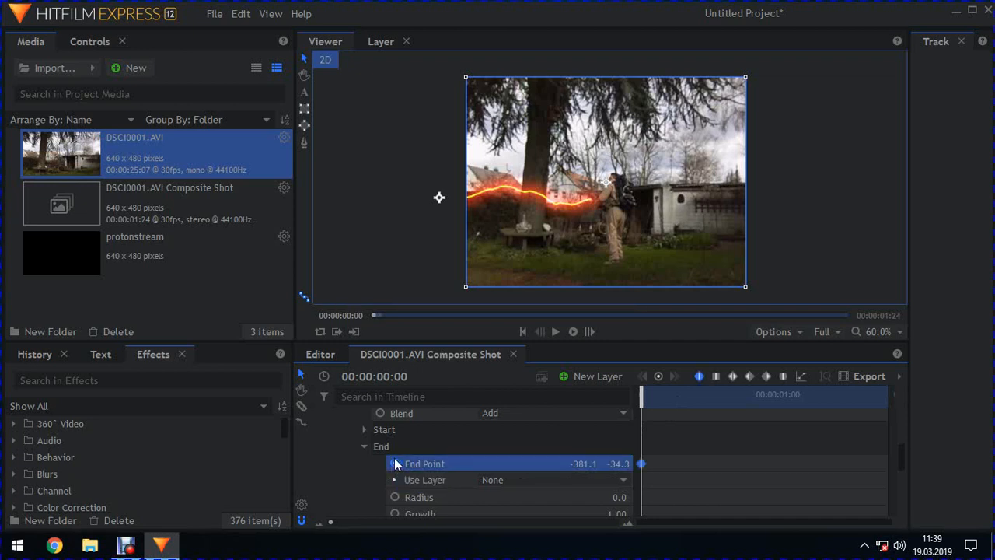
- Keyframe the End Point at 00:00:00:22 to about (-381, 287) and at 00:00:01:08 to about (83, 290), following the man's aim
{"action": "mouse_move", "coordinate": [642, 464]}
{"action": "left_click_drag", "start_coordinate": [639, 395], "coordinate": [740, 415]}
{"action": "left_click_drag", "start_coordinate": [439, 200], "coordinate": [440, 60]}
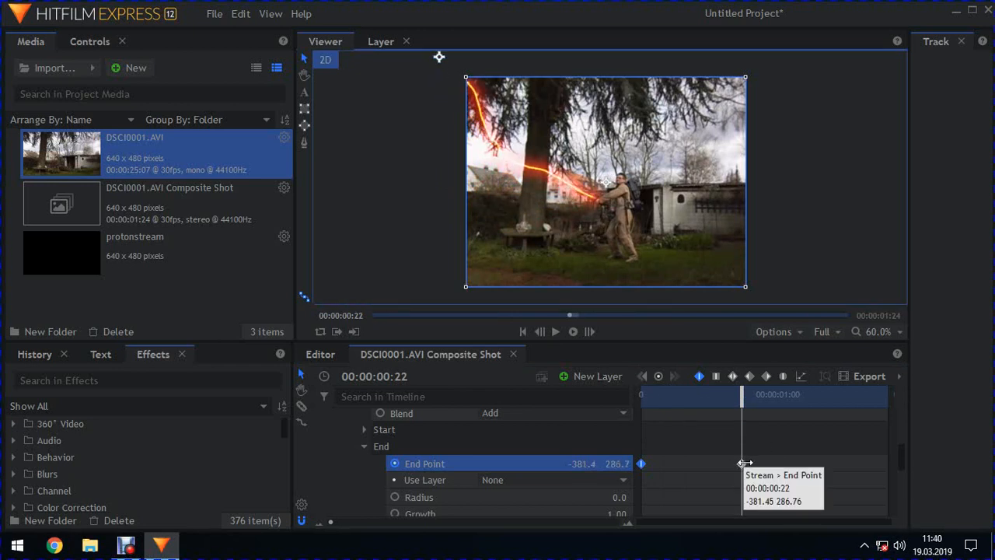
{"action": "left_click_drag", "start_coordinate": [741, 398], "coordinate": [815, 412]}
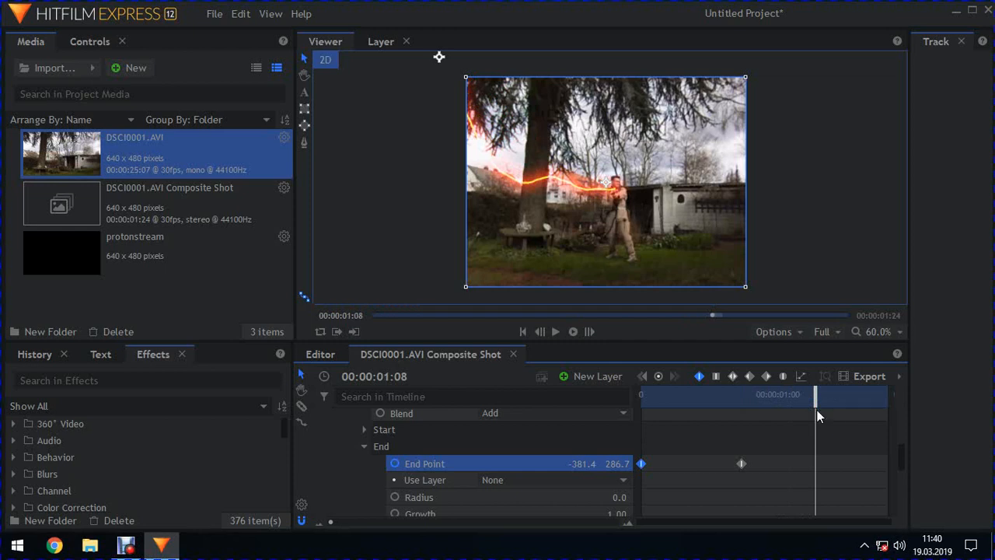
{"action": "left_click_drag", "start_coordinate": [439, 58], "coordinate": [644, 58]}
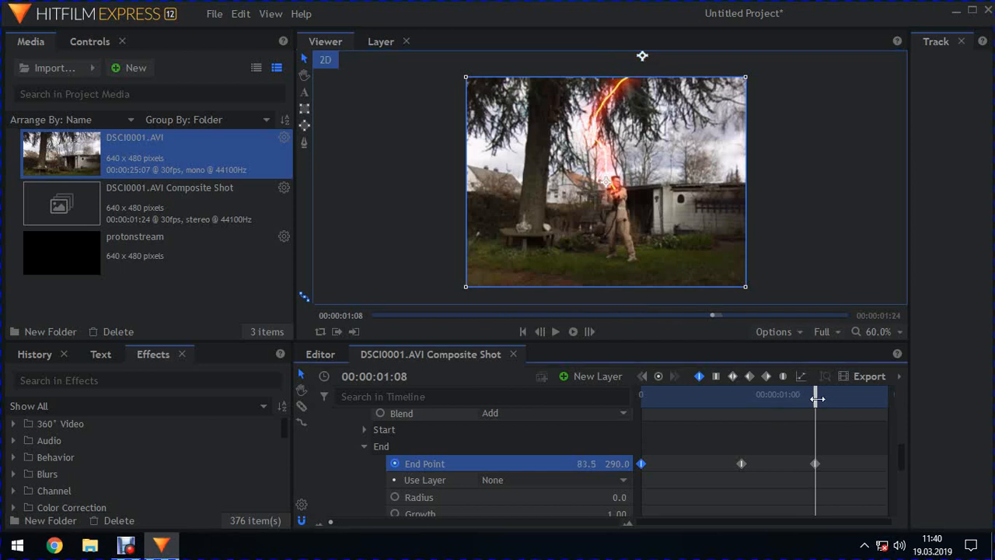
- Keyframe the End Point at 00:00:01:16 to about (428, 272) and at 00:00:01:23 to about (497, 52)
{"action": "left_click_drag", "start_coordinate": [816, 398], "coordinate": [852, 402]}
{"action": "left_click_drag", "start_coordinate": [641, 57], "coordinate": [793, 63]}
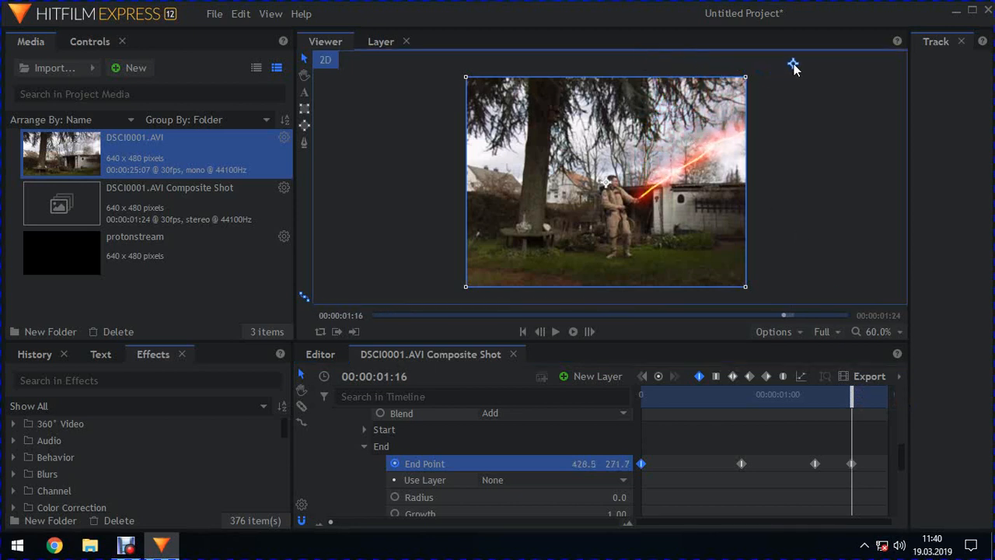
{"action": "left_click_drag", "start_coordinate": [852, 393], "coordinate": [886, 392]}
{"action": "left_click_drag", "start_coordinate": [793, 66], "coordinate": [823, 160]}
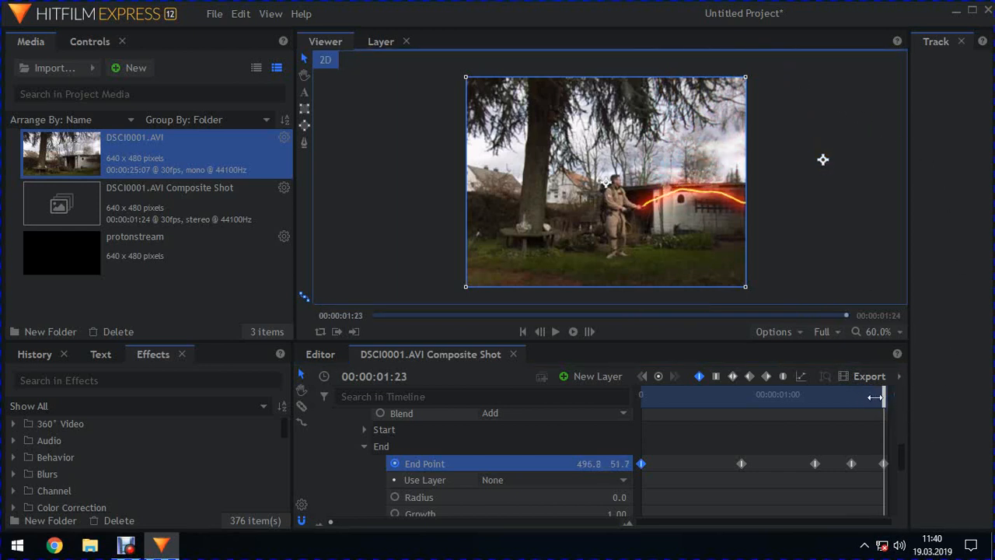
- Enable loop playback, preview the End Point animation and return the playhead to the start
{"action": "left_click_drag", "start_coordinate": [885, 398], "coordinate": [641, 376]}
{"action": "left_click", "coordinate": [321, 333]}
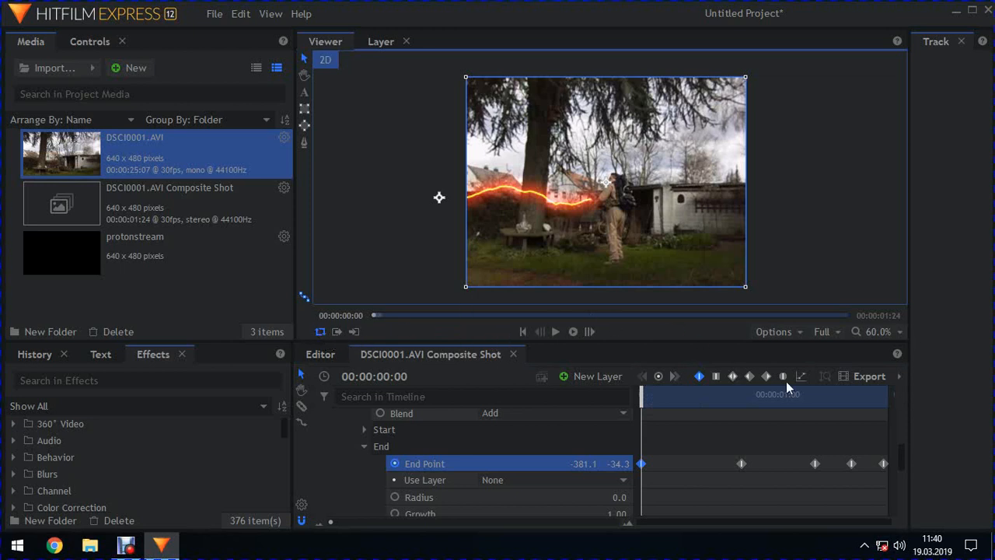
{"action": "left_click", "coordinate": [557, 332]}
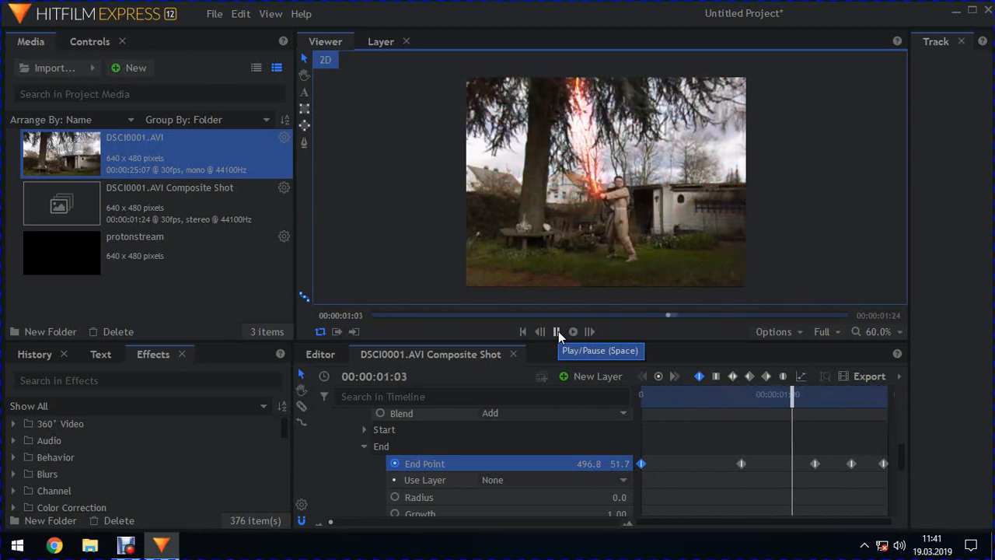
{"action": "left_click", "coordinate": [558, 331]}
{"action": "left_click_drag", "start_coordinate": [806, 397], "coordinate": [638, 392]}
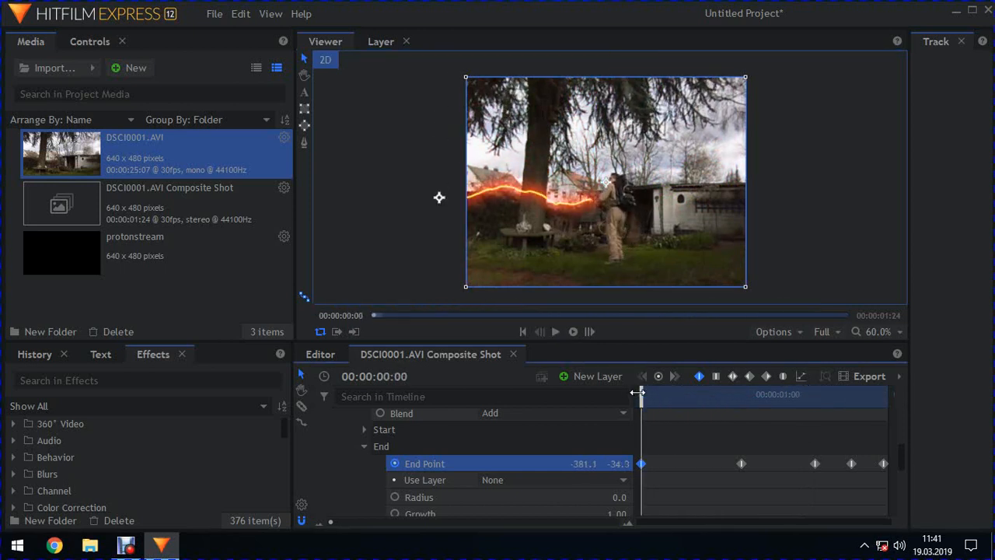
- Set the stream's End Growth to 0.00 and enable keyframing for it at 00:00:00:00
{"action": "scroll", "coordinate": [370, 448], "scroll_direction": "down", "scroll_amount": 1}
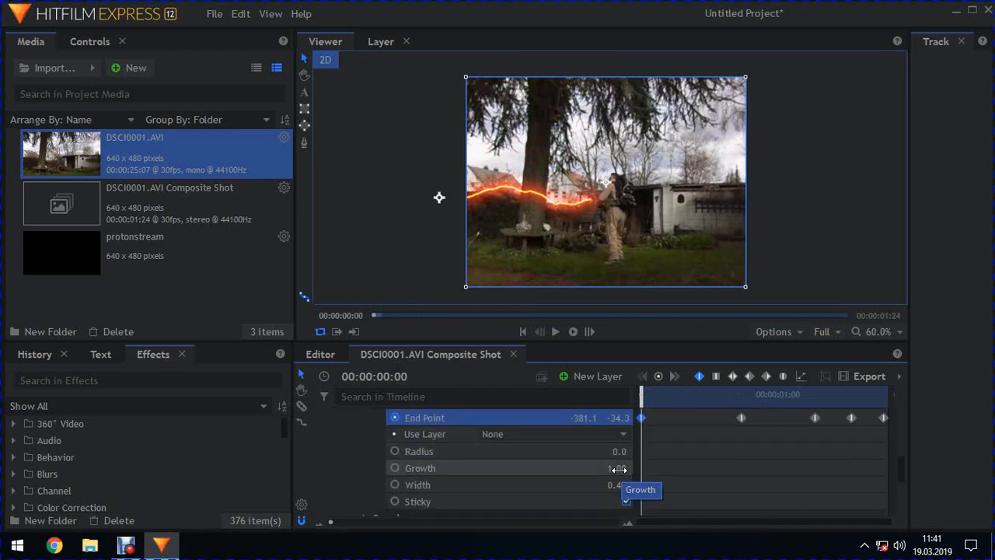
{"action": "left_click_drag", "start_coordinate": [618, 468], "coordinate": [617, 468]}
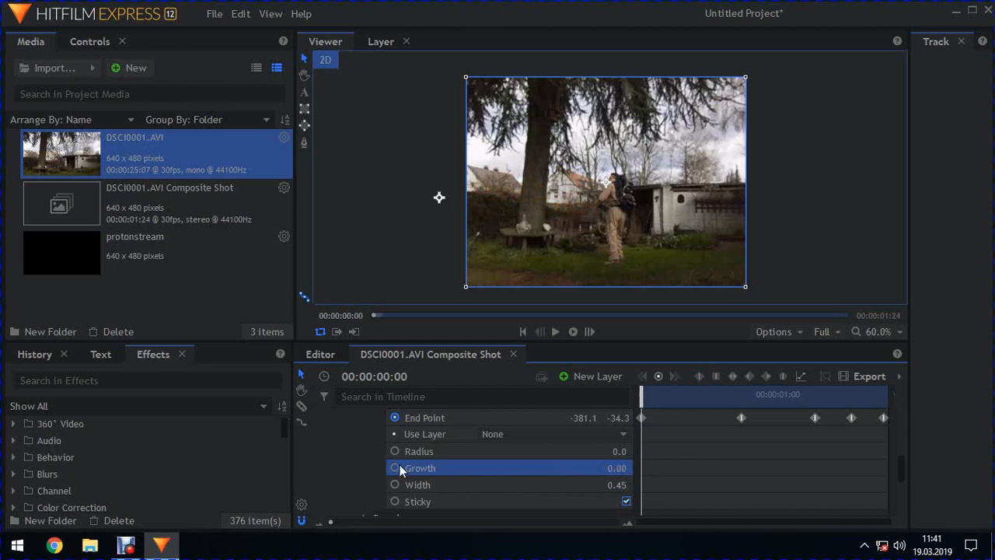
{"action": "left_click_drag", "start_coordinate": [617, 469], "coordinate": [616, 469]}
{"action": "left_click", "coordinate": [394, 468]}
- Set Growth to 1.00 at 00:00:00:03 and step through the opening frames to check the stream's growth
{"action": "key", "text": "space"}
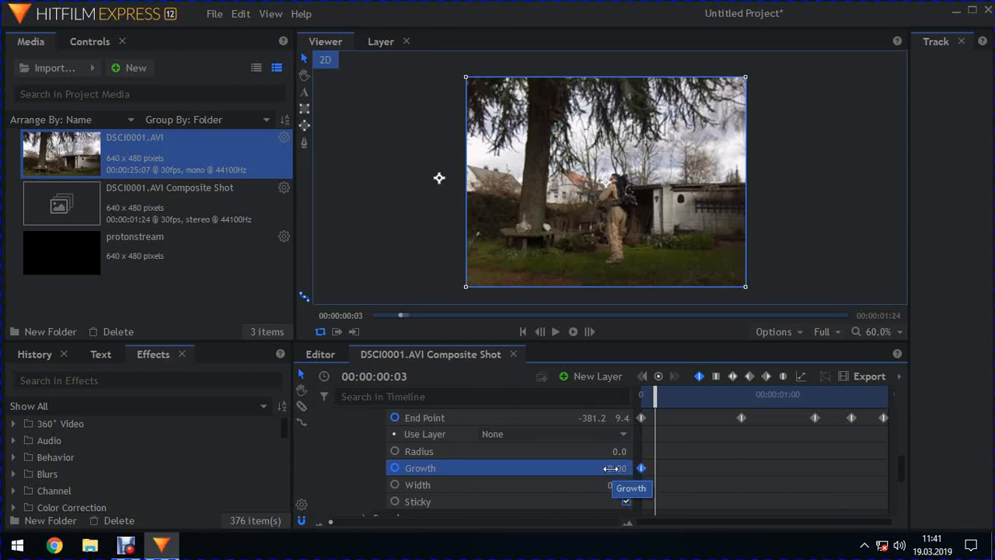
{"action": "left_click_drag", "start_coordinate": [611, 469], "coordinate": [613, 469]}
{"action": "key", "text": "comma"}
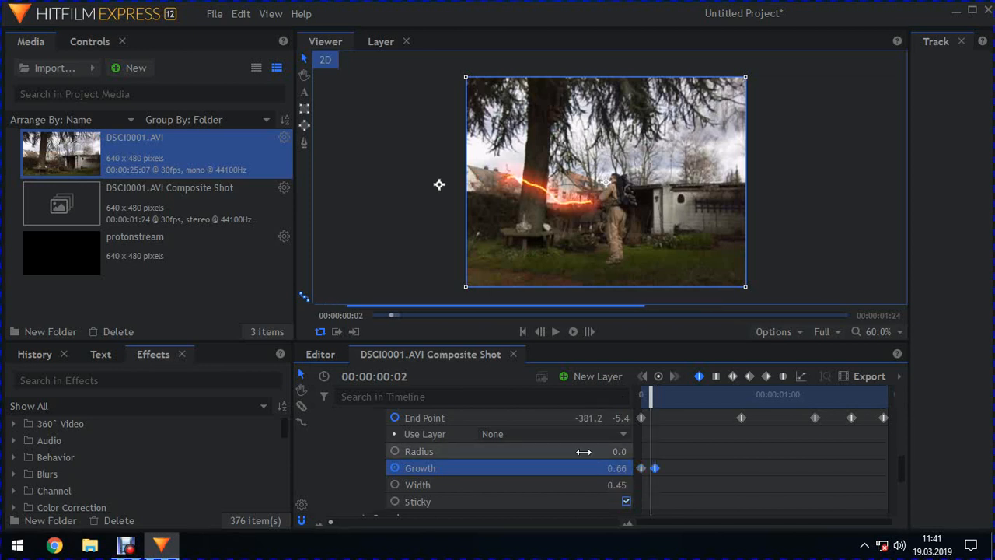
{"action": "key", "text": "comma"}
{"action": "key", "text": "comma"}
{"action": "key", "text": "period"}
{"action": "key", "text": "period"}
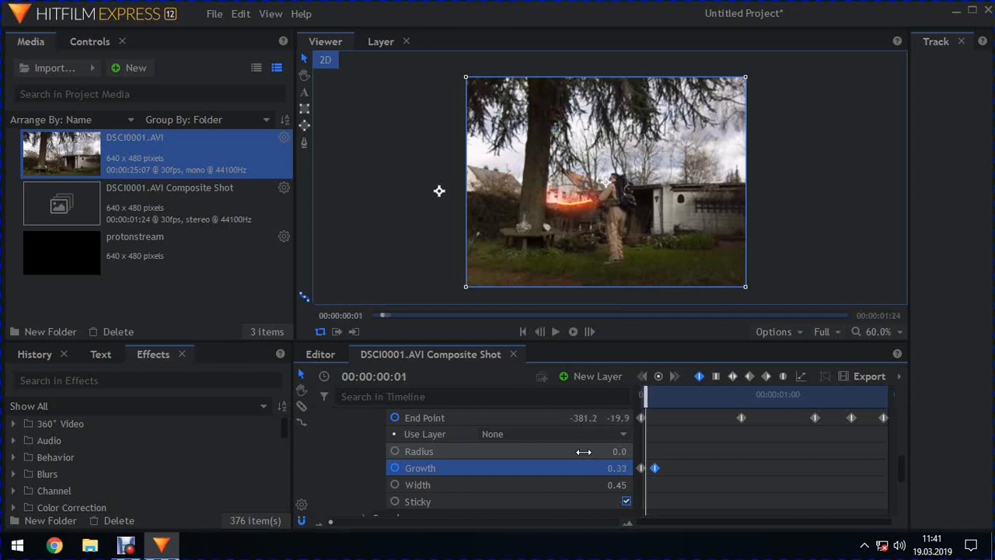
{"action": "key", "text": "comma"}
{"action": "key", "text": "comma"}
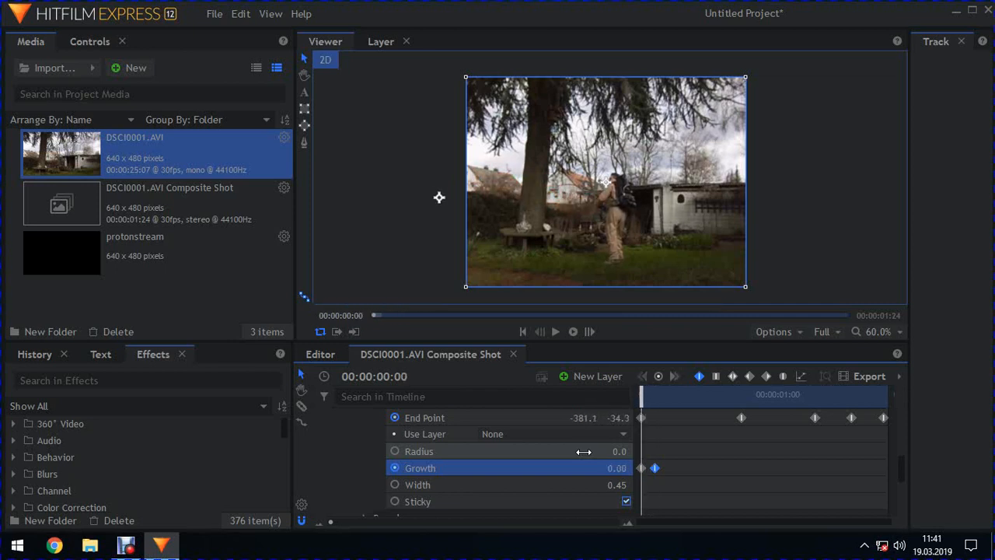
- Preview the growing stream and return the playhead to the start
{"action": "left_click", "coordinate": [556, 331]}
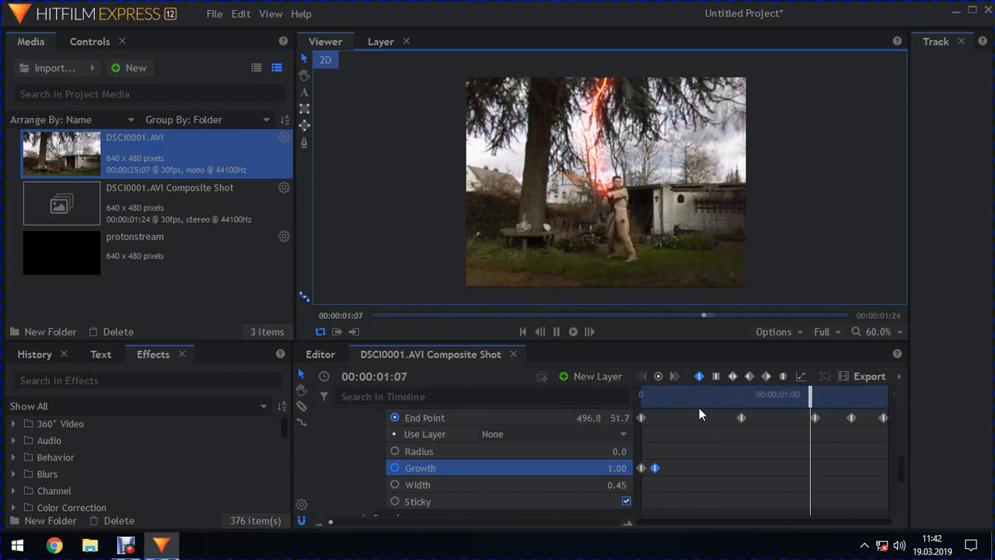
{"action": "key", "text": "space"}
{"action": "left_click_drag", "start_coordinate": [709, 403], "coordinate": [612, 397]}
- Try moving the second Growth keyframe further from the first in two stages and preview the slower stream growth
{"action": "mouse_move", "coordinate": [655, 467]}
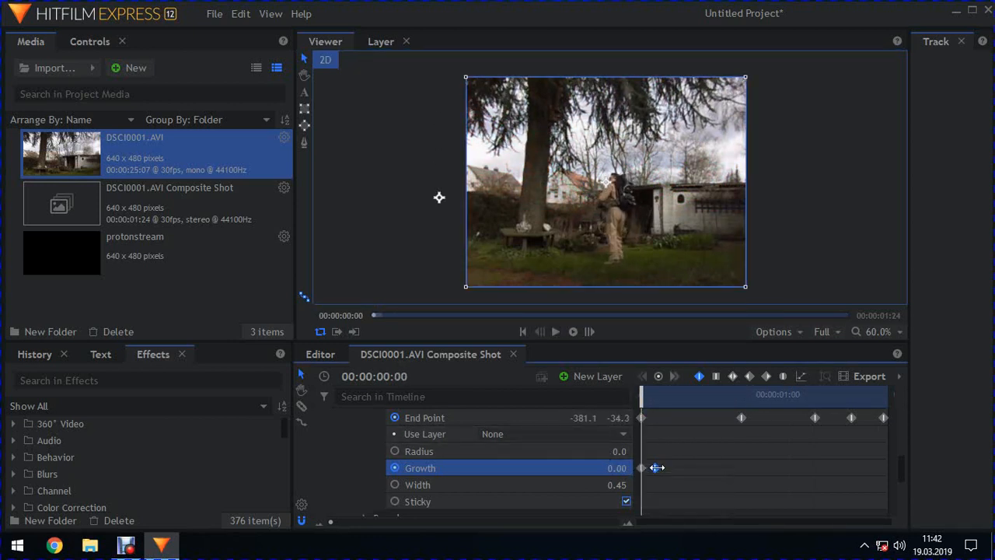
{"action": "left_click_drag", "start_coordinate": [656, 467], "coordinate": [674, 467]}
{"action": "left_click_drag", "start_coordinate": [642, 399], "coordinate": [659, 405]}
{"action": "mouse_move", "coordinate": [642, 467]}
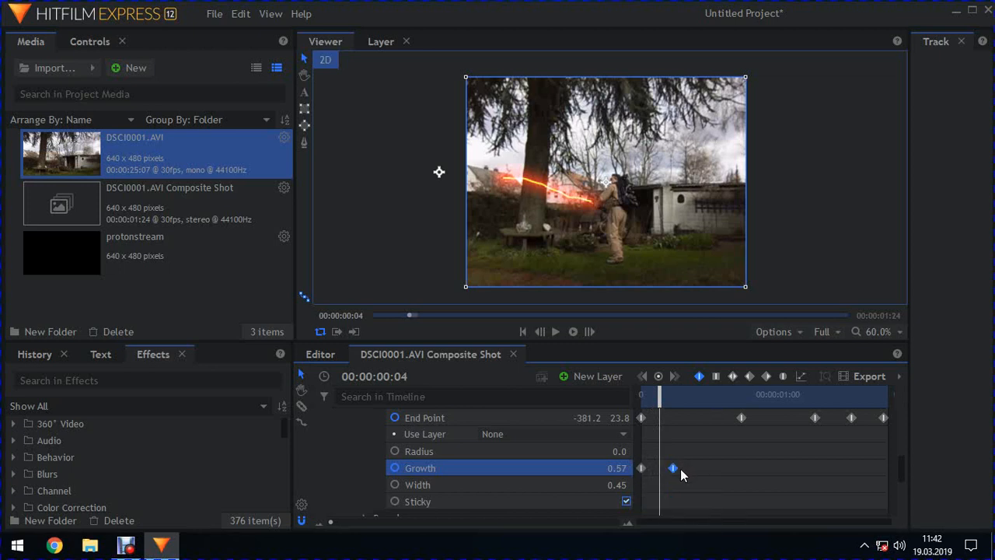
{"action": "mouse_move", "coordinate": [674, 467]}
{"action": "left_click_drag", "start_coordinate": [674, 467], "coordinate": [691, 485]}
{"action": "left_click_drag", "start_coordinate": [659, 399], "coordinate": [641, 399]}
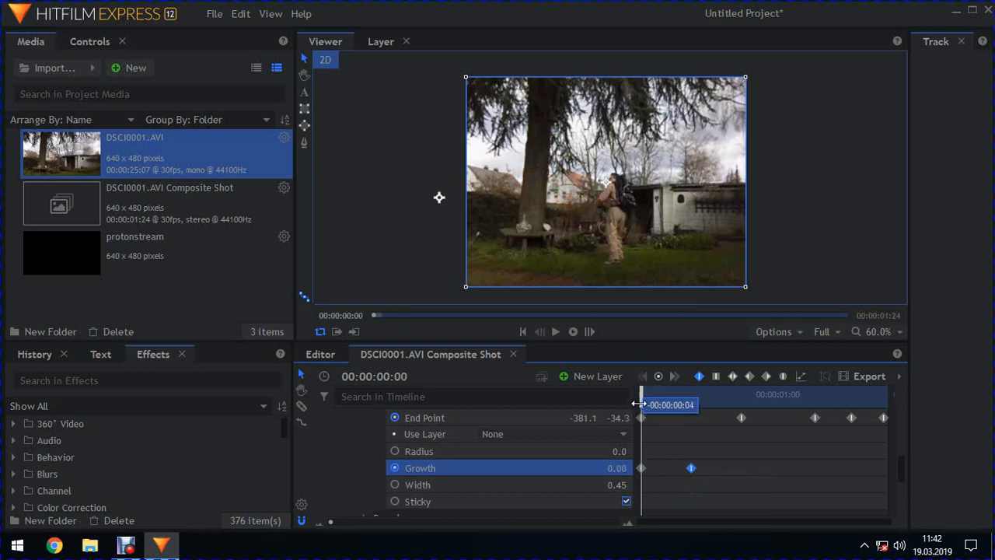
{"action": "left_click", "coordinate": [554, 332]}
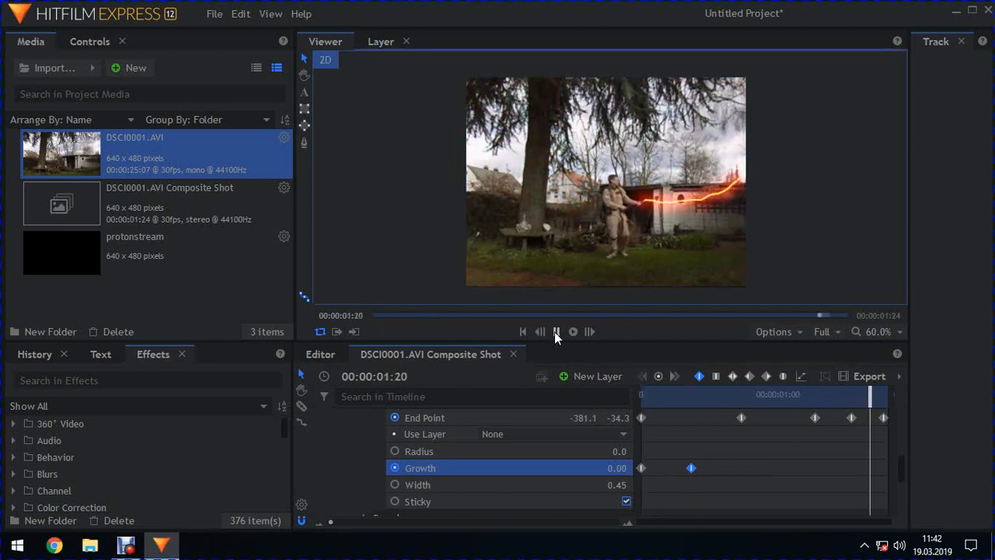
{"action": "left_click", "coordinate": [554, 332]}
- Move the second Growth keyframe to 00:00:00:09, preview the shot and return the playhead to the start
{"action": "left_click_drag", "start_coordinate": [691, 468], "coordinate": [681, 468]}
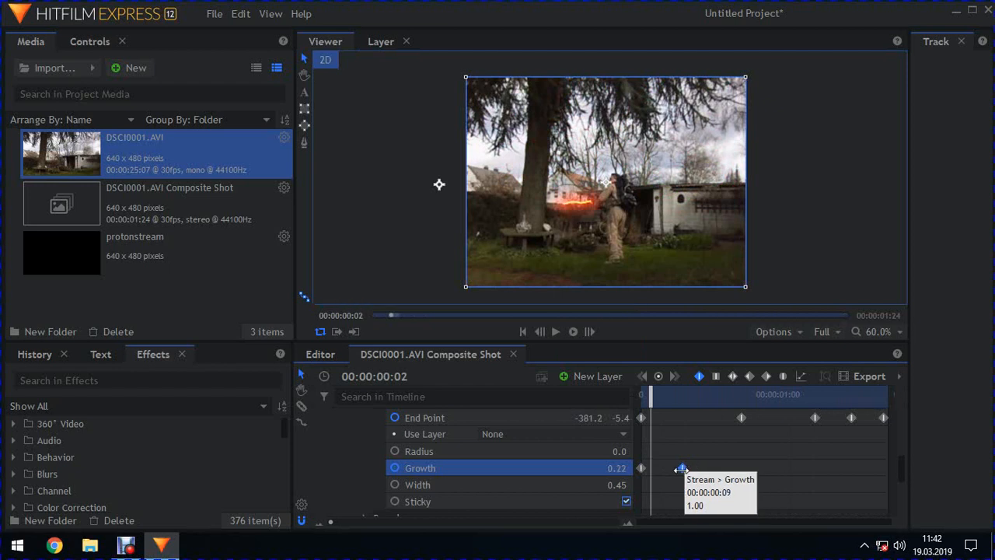
{"action": "left_click_drag", "start_coordinate": [651, 394], "coordinate": [642, 394]}
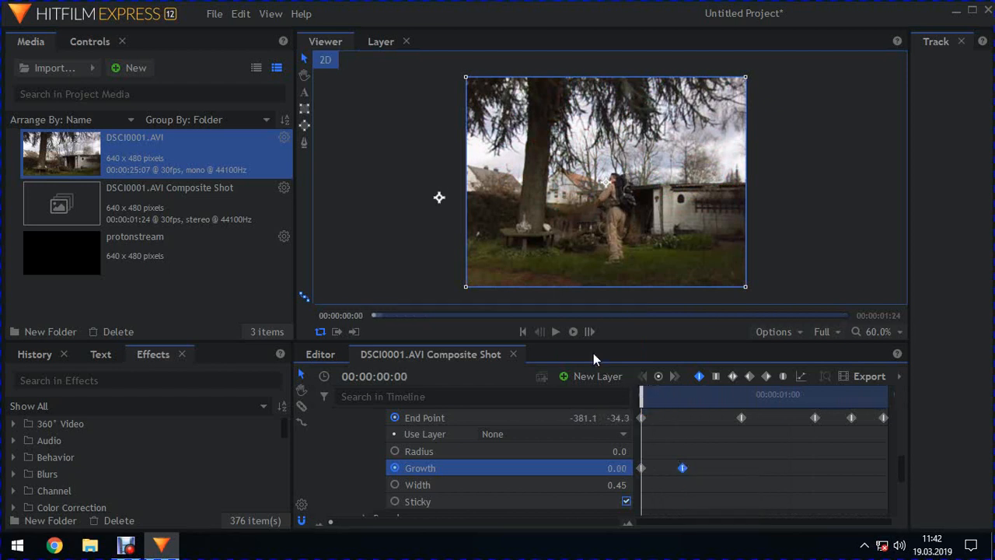
{"action": "left_click", "coordinate": [557, 331]}
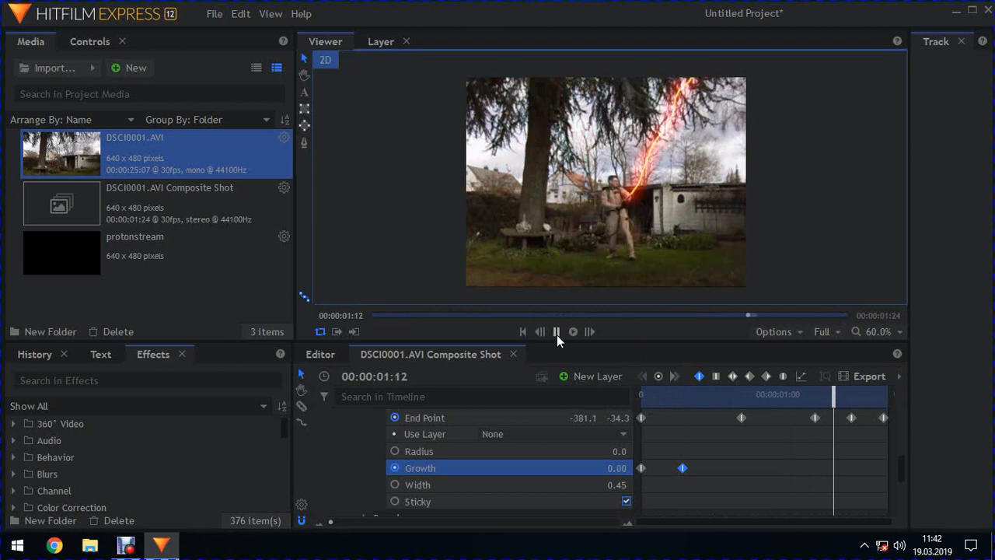
{"action": "left_click", "coordinate": [557, 332]}
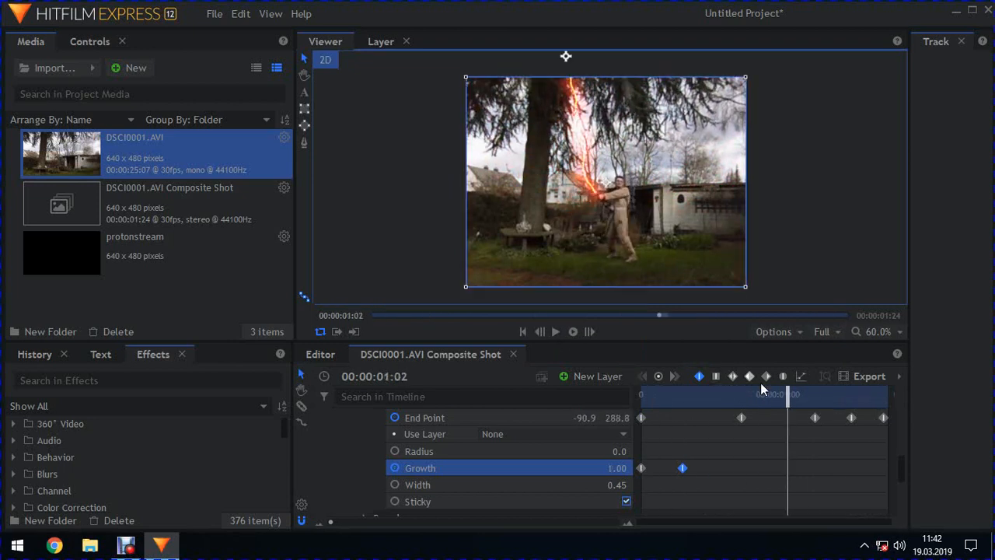
{"action": "left_click_drag", "start_coordinate": [788, 394], "coordinate": [637, 392]}
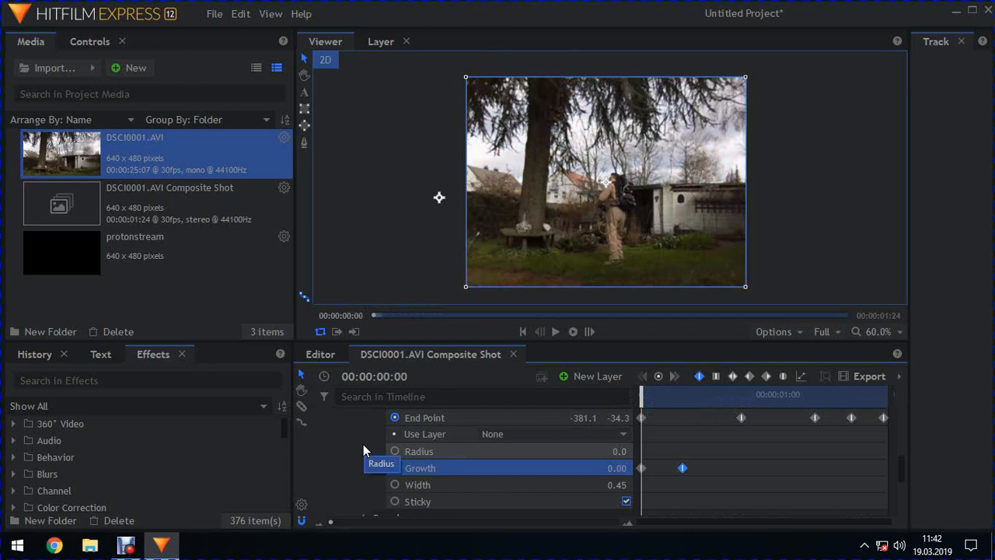
- Collapse the End and Stream settings and duplicate the Stream effect on the same layer
{"action": "scroll", "coordinate": [363, 444], "scroll_direction": "up", "scroll_amount": 2}
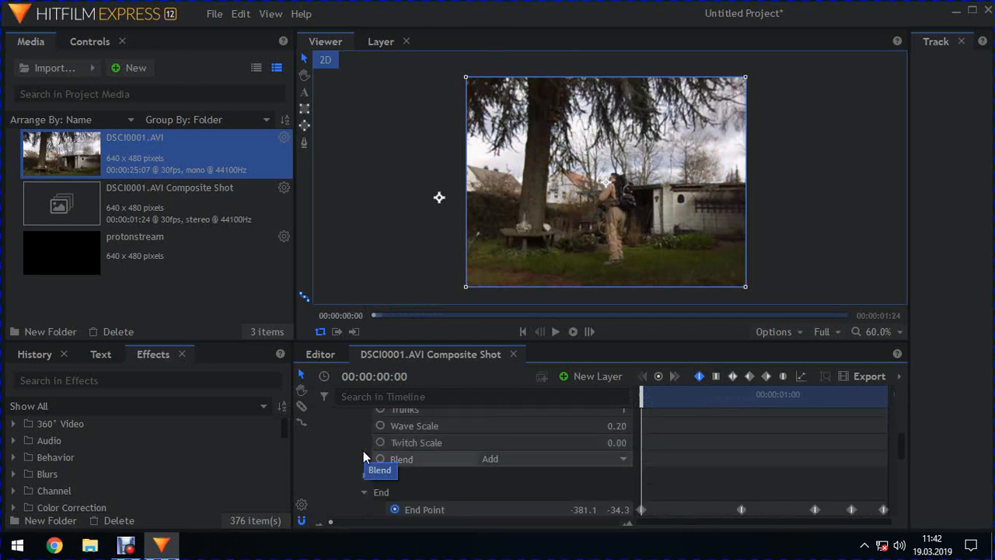
{"action": "scroll", "coordinate": [363, 451], "scroll_direction": "down", "scroll_amount": 2}
{"action": "scroll", "coordinate": [363, 451], "scroll_direction": "up", "scroll_amount": 2}
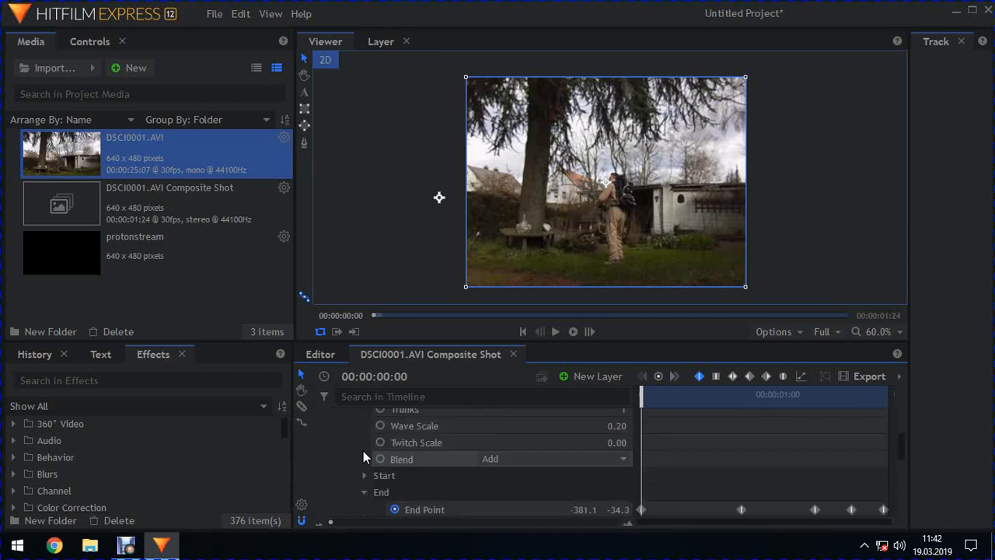
{"action": "left_click", "coordinate": [365, 492]}
{"action": "scroll", "coordinate": [364, 488], "scroll_direction": "up", "scroll_amount": 2}
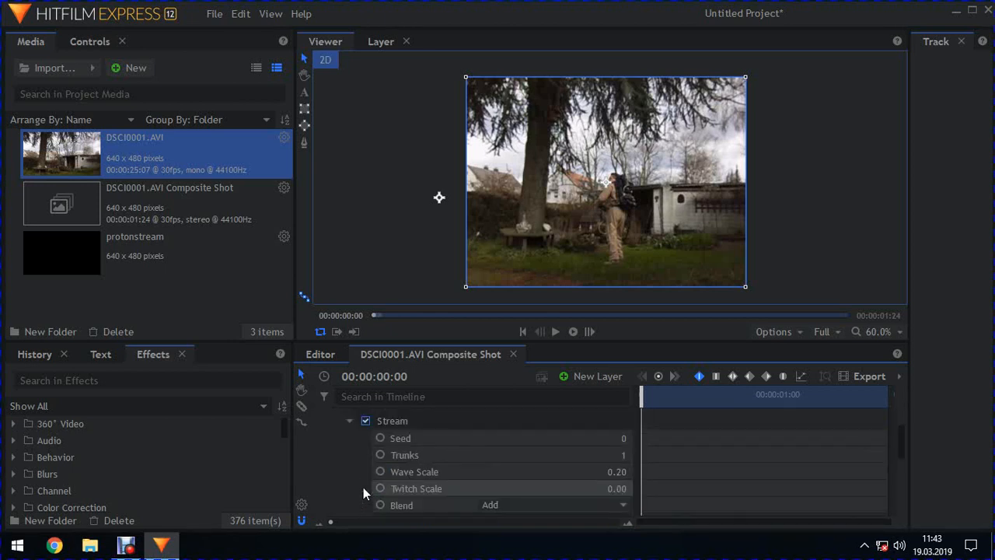
{"action": "left_click", "coordinate": [353, 423]}
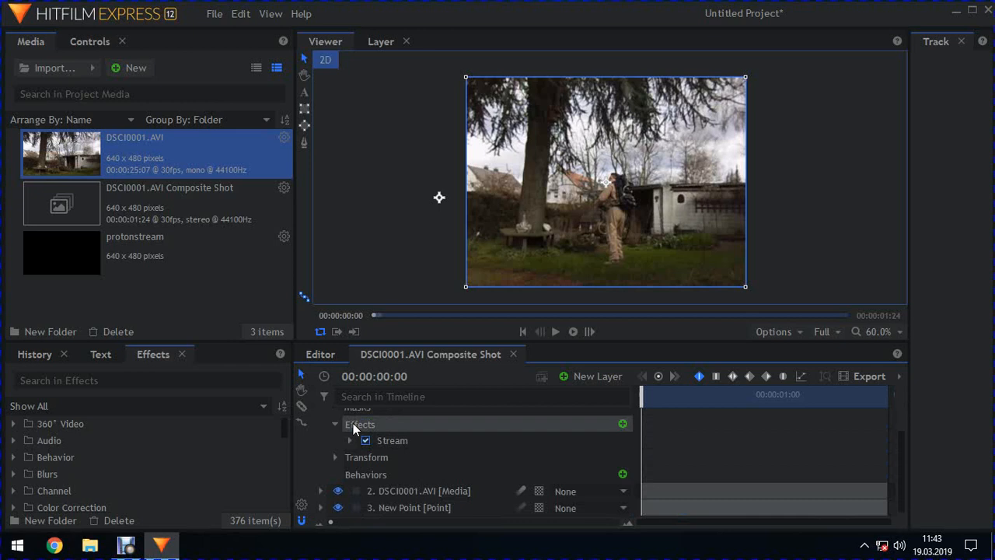
{"action": "left_click", "coordinate": [397, 440]}
{"action": "right_click", "coordinate": [397, 440]}
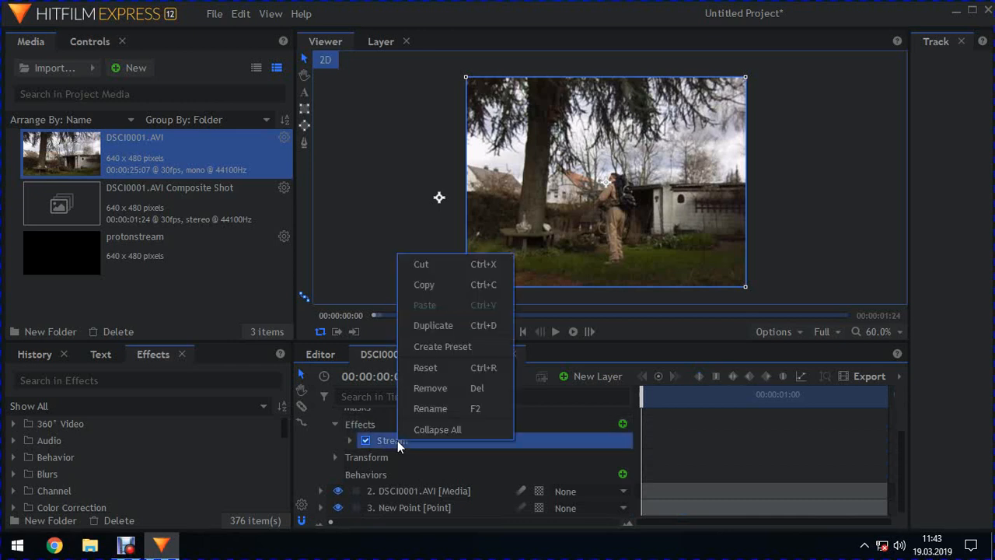
{"action": "left_click", "coordinate": [455, 328]}
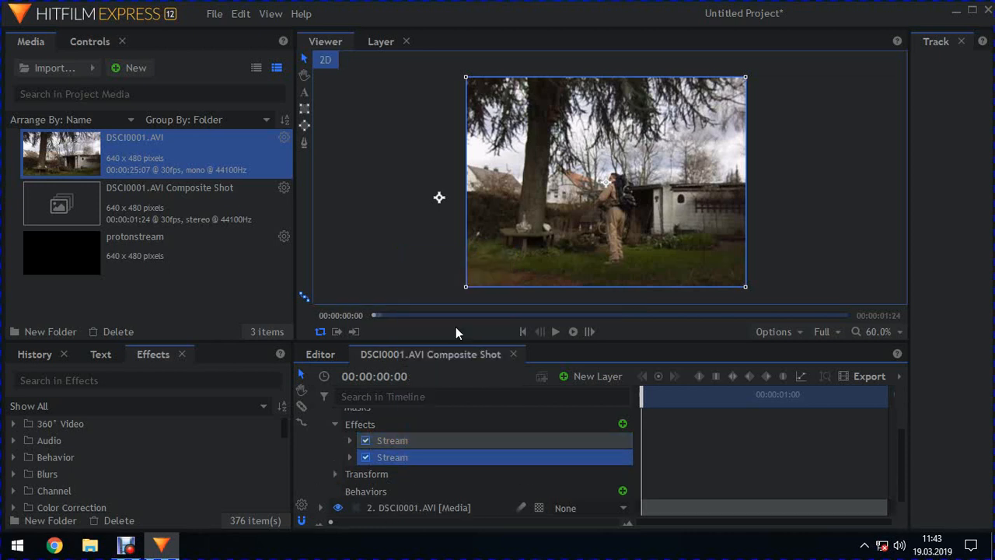
- Rename the upper of the two Stream effects on the protonstream layer as plasma
{"action": "left_click", "coordinate": [392, 456]}
{"action": "right_click", "coordinate": [412, 438]}
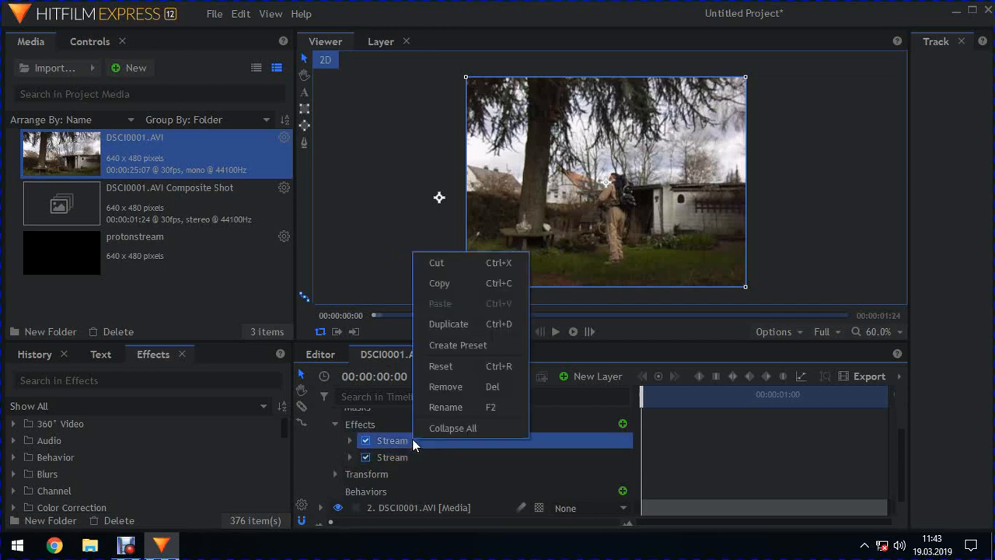
{"action": "left_click", "coordinate": [444, 408]}
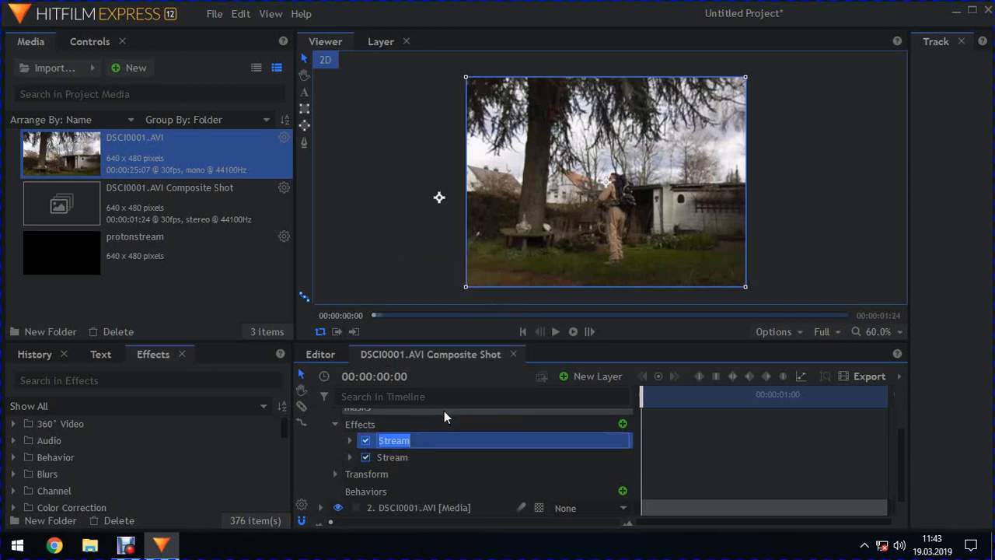
{"action": "type", "text": "plasma"}
{"action": "key", "text": "Return"}
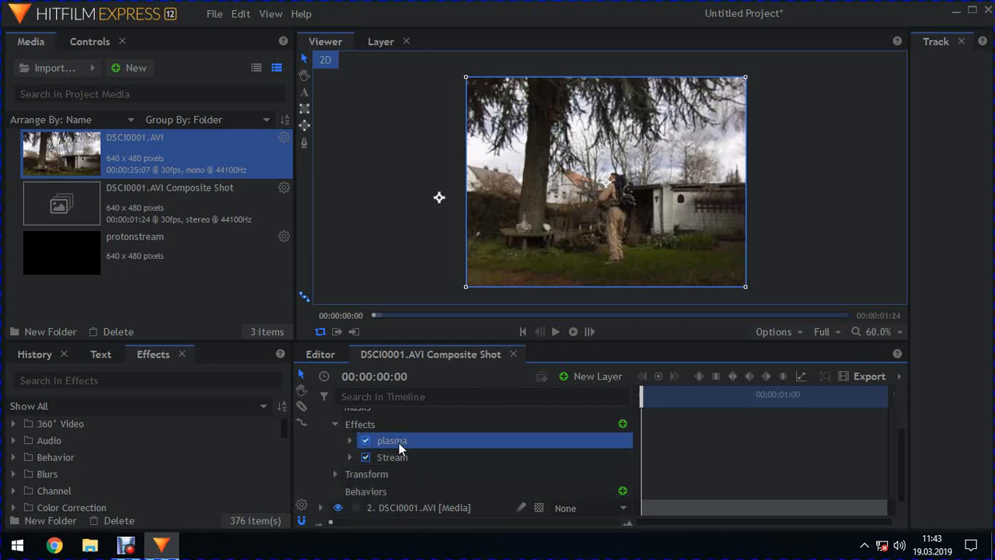
- Go to 00:00:00:10 and set the plasma effect's Core color to light blue (52, 228, 255)
{"action": "left_click", "coordinate": [350, 440]}
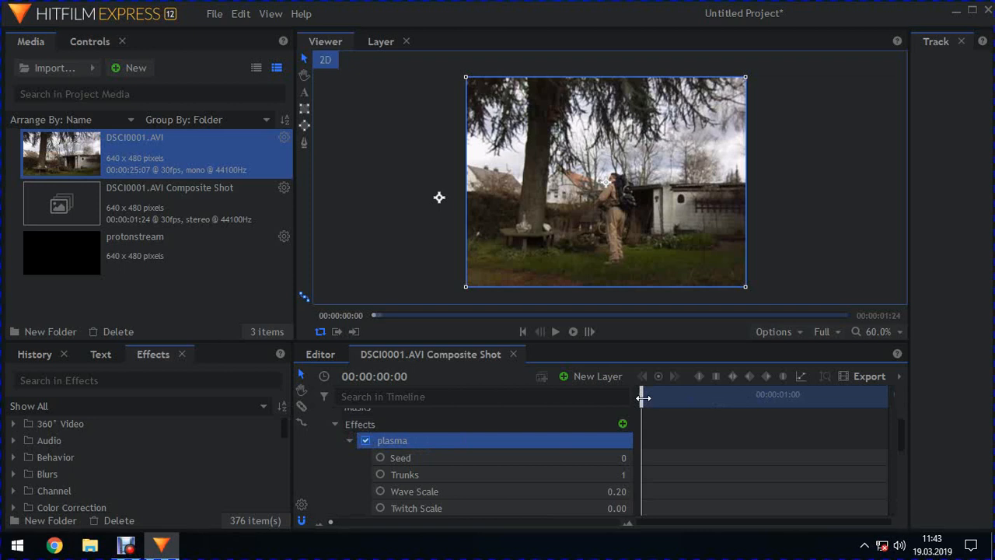
{"action": "left_click_drag", "start_coordinate": [643, 397], "coordinate": [687, 405]}
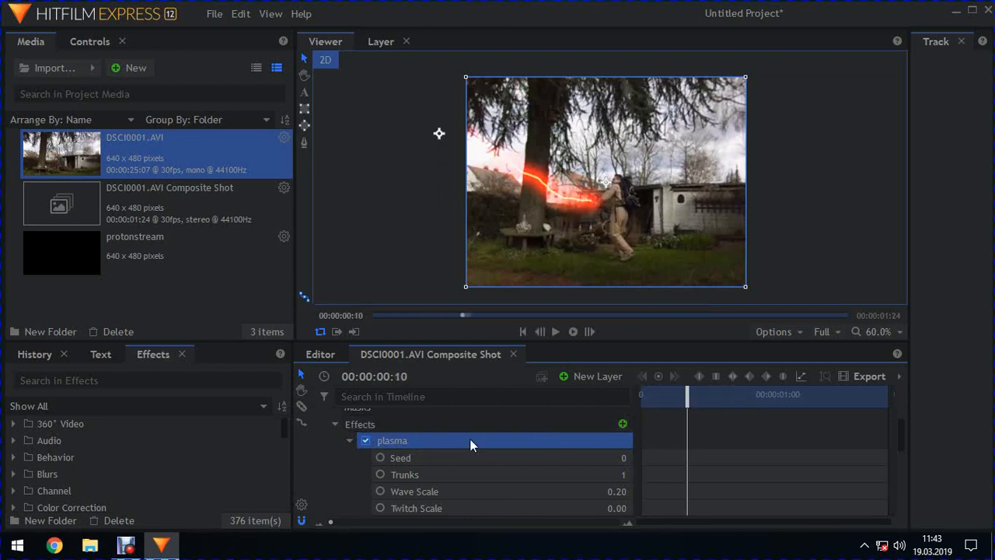
{"action": "scroll", "coordinate": [470, 441], "scroll_direction": "down", "scroll_amount": 2}
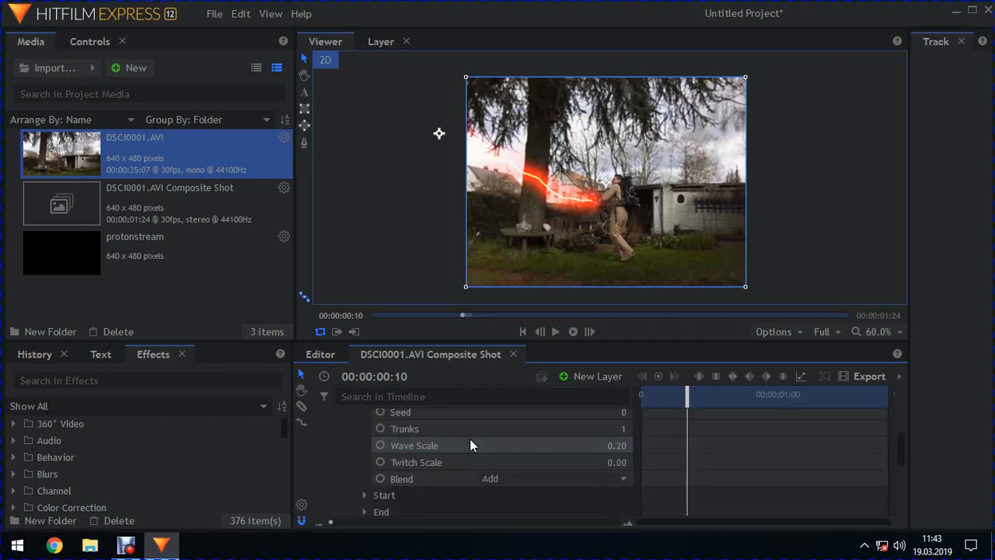
{"action": "scroll", "coordinate": [427, 438], "scroll_direction": "down", "scroll_amount": 2}
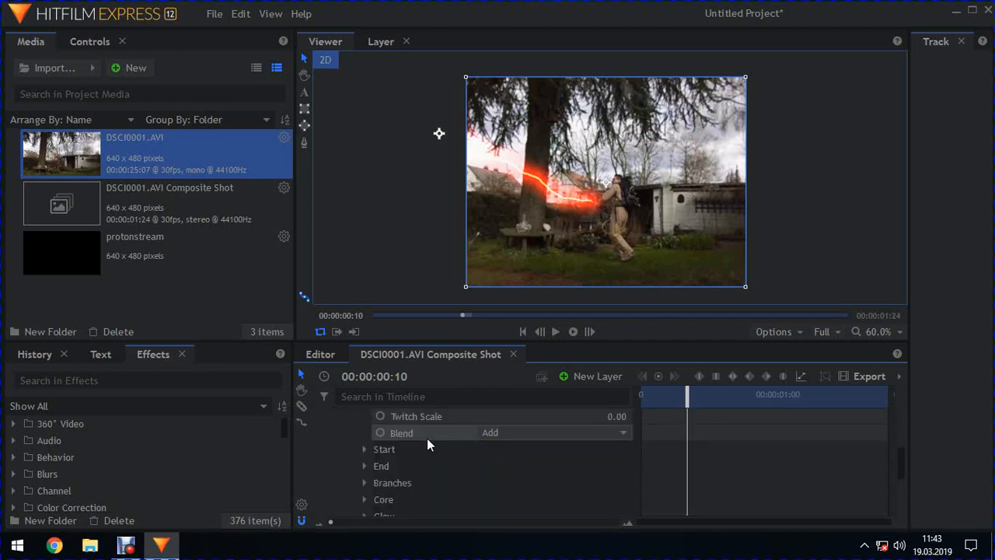
{"action": "scroll", "coordinate": [427, 438], "scroll_direction": "down", "scroll_amount": 2}
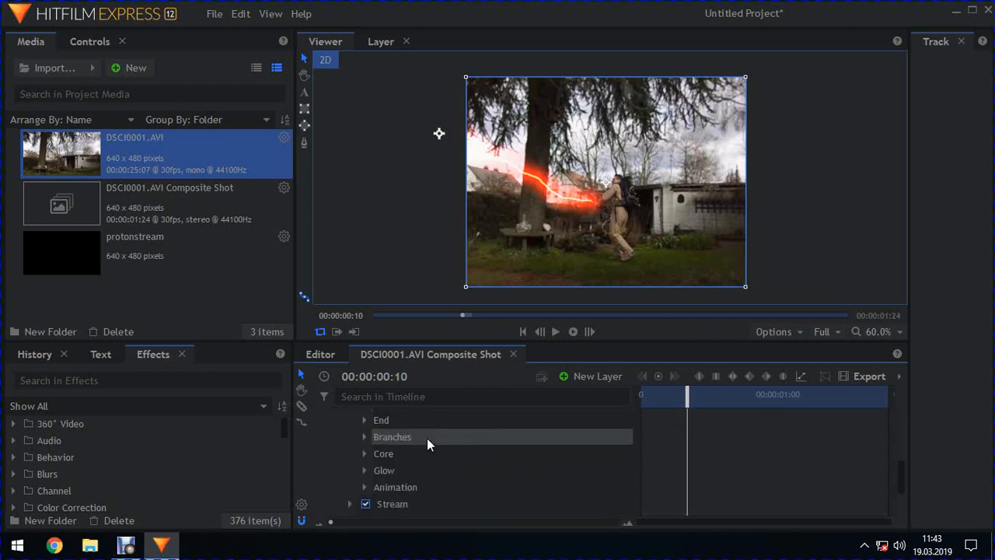
{"action": "left_click", "coordinate": [363, 453]}
{"action": "left_click", "coordinate": [626, 470]}
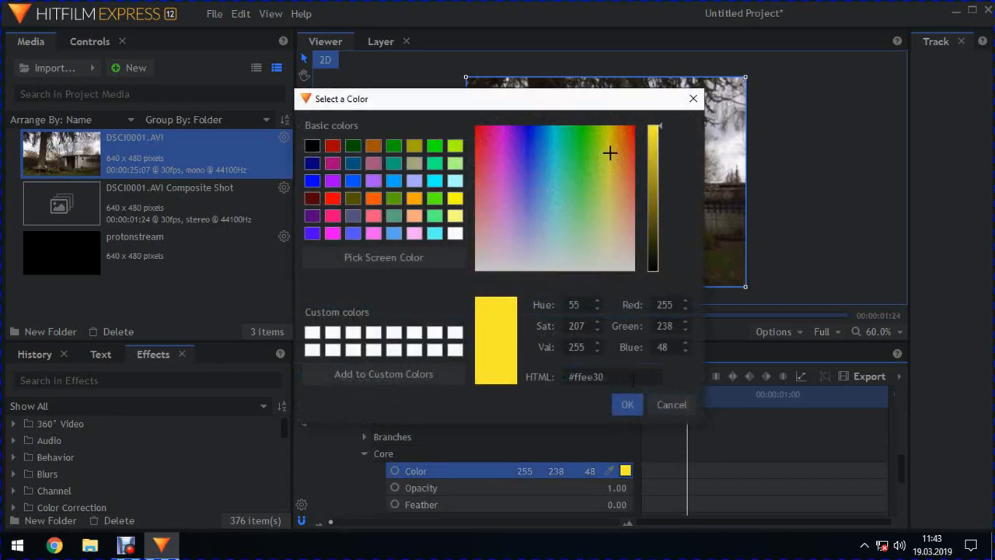
{"action": "left_click", "coordinate": [551, 154]}
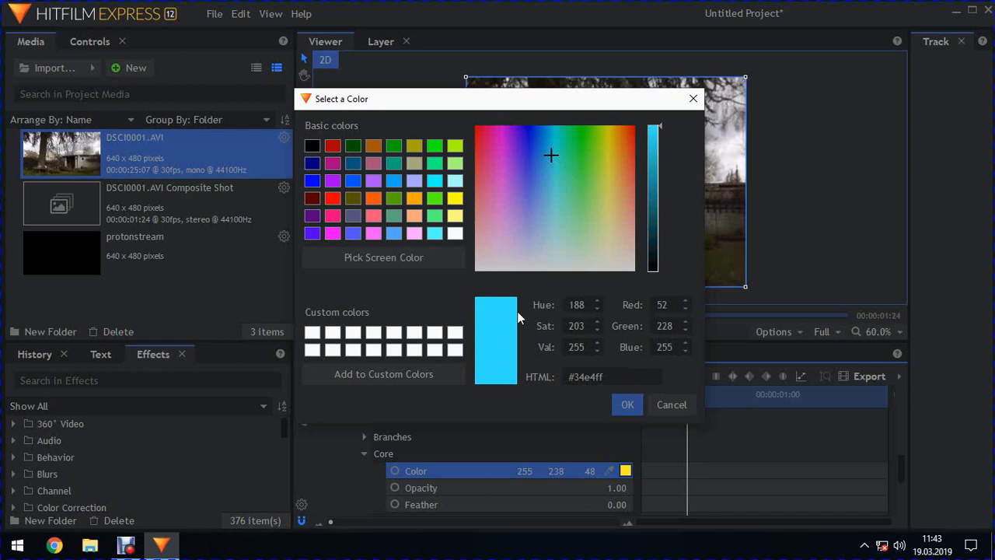
{"action": "left_click", "coordinate": [626, 409]}
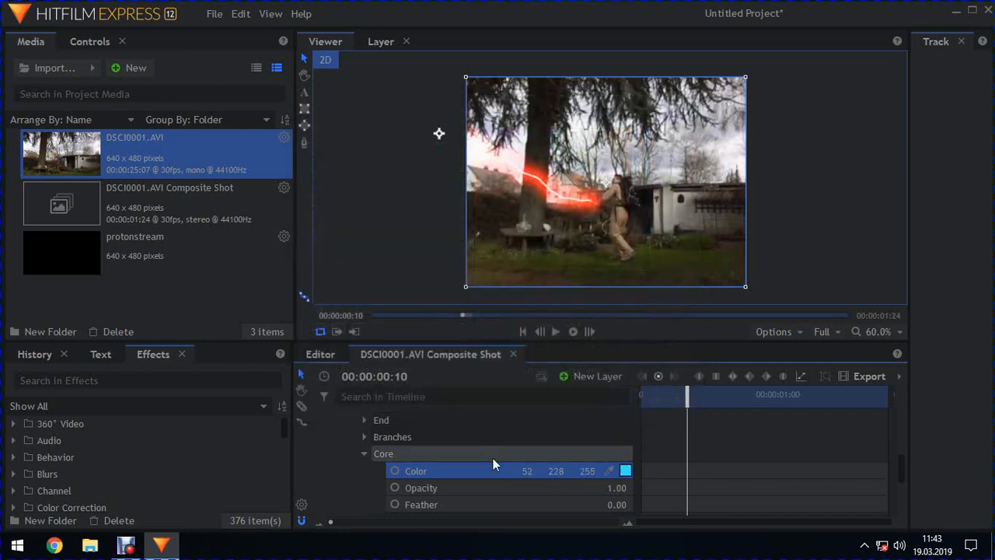
- Set the plasma effect's Glow color to pure blue (0, 0, 255) and collapse the Core and Glow settings
{"action": "scroll", "coordinate": [482, 462], "scroll_direction": "down", "scroll_amount": 1}
{"action": "left_click", "coordinate": [365, 474]}
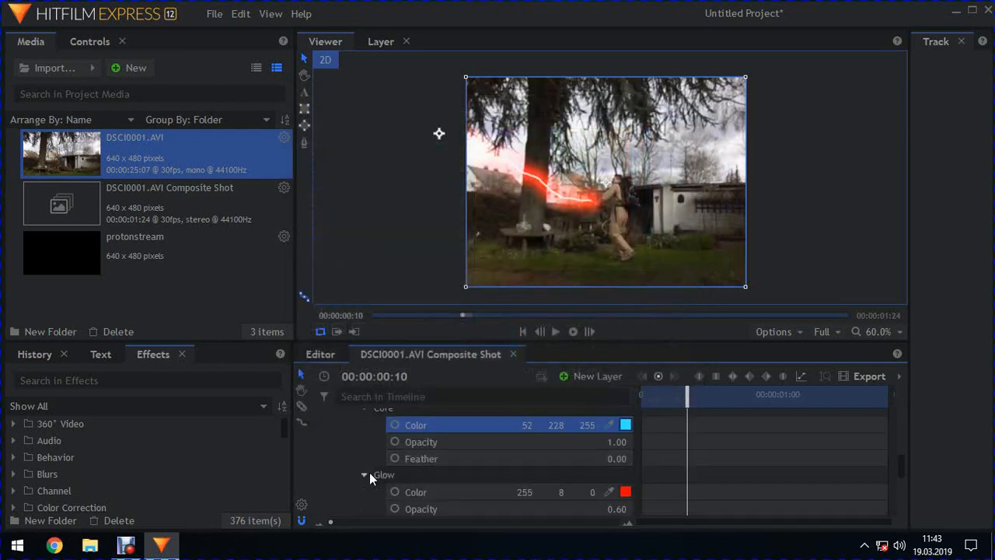
{"action": "left_click", "coordinate": [626, 492]}
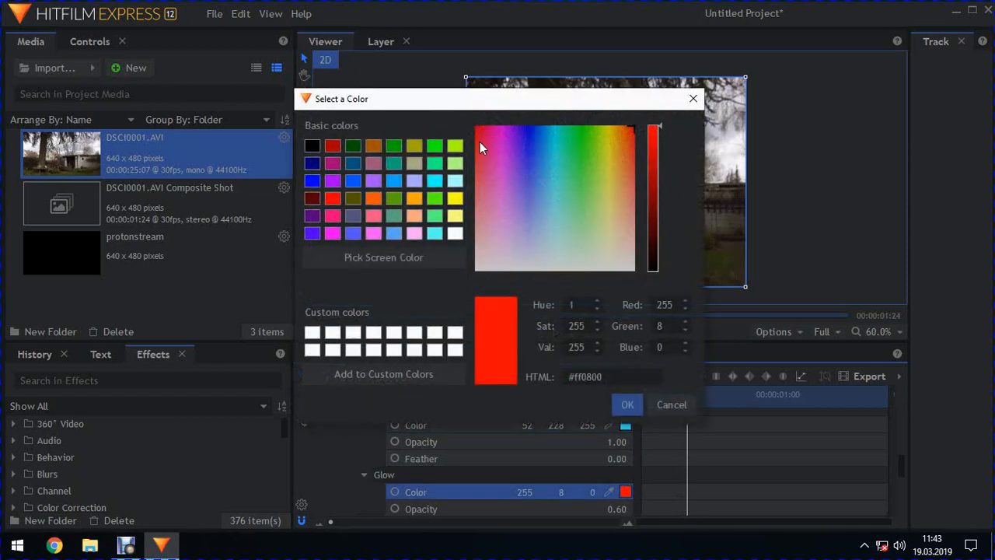
{"action": "left_click", "coordinate": [313, 181]}
{"action": "left_click", "coordinate": [625, 406]}
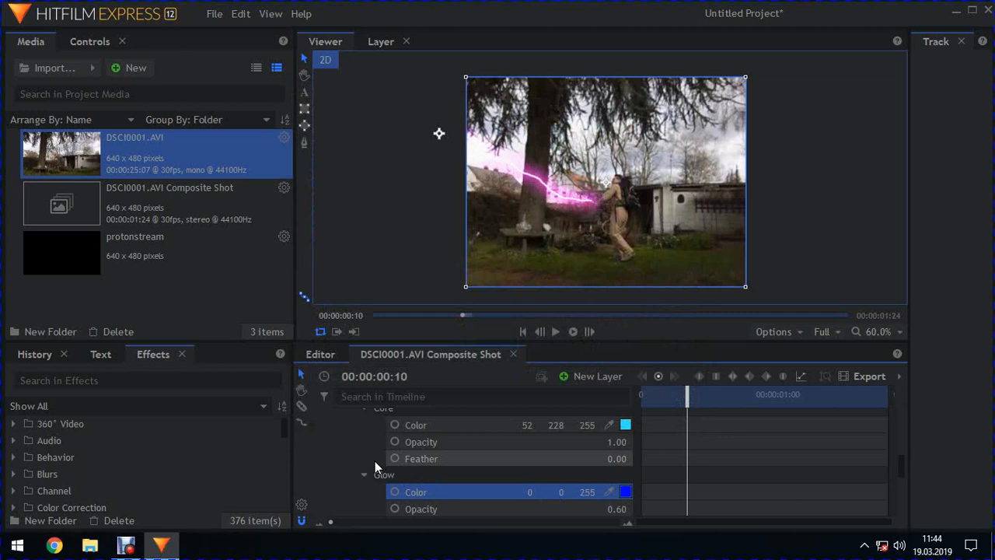
{"action": "scroll", "coordinate": [360, 459], "scroll_direction": "up", "scroll_amount": 1}
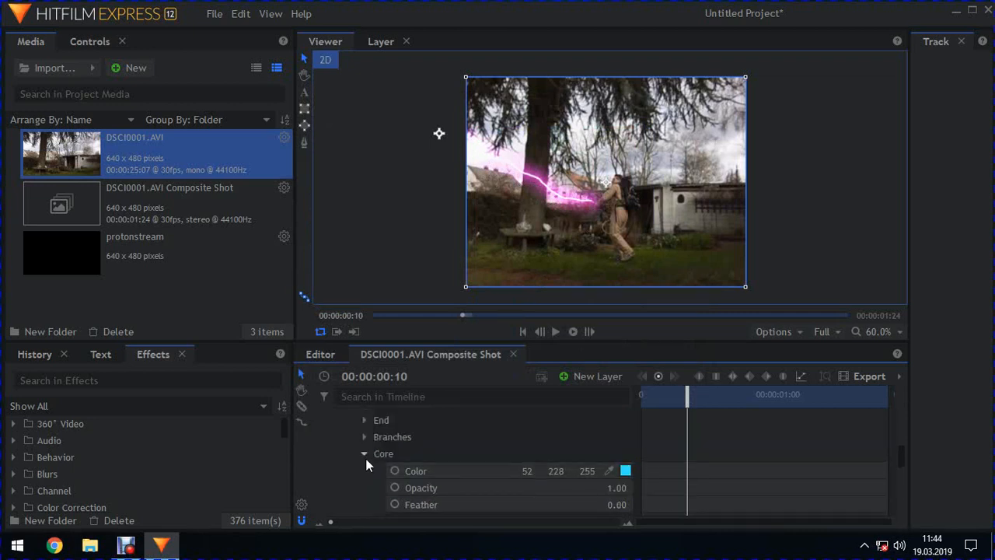
{"action": "left_click", "coordinate": [364, 455]}
{"action": "left_click", "coordinate": [366, 470]}
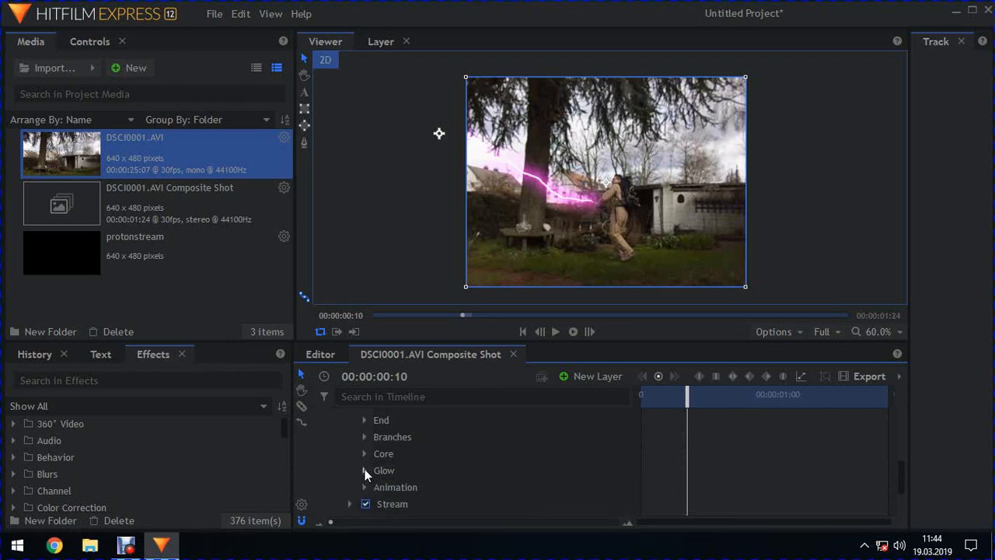
- Adjust the Width in the plasma effect's Start settings and collapse that group
{"action": "scroll", "coordinate": [365, 469], "scroll_direction": "up", "scroll_amount": 1}
{"action": "left_click", "coordinate": [364, 450]}
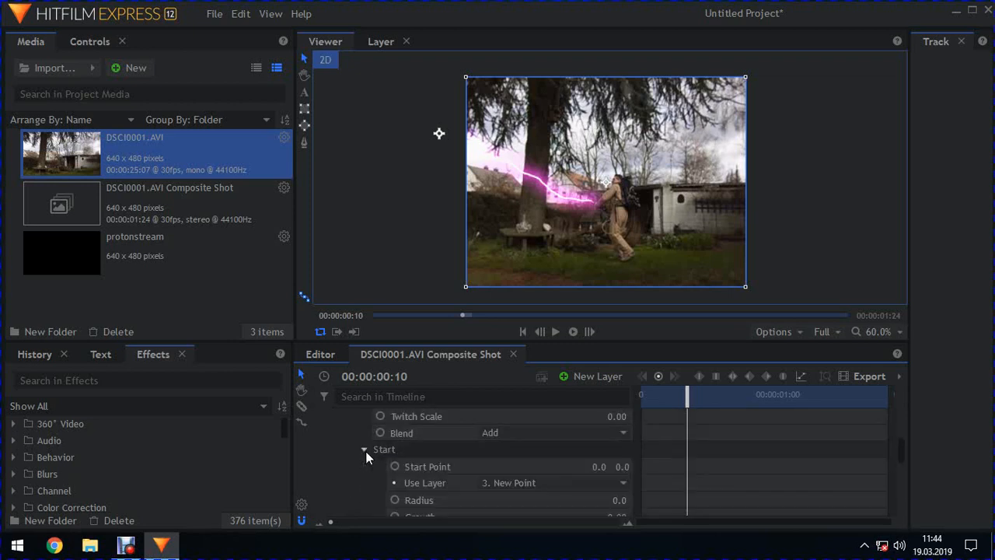
{"action": "scroll", "coordinate": [603, 482], "scroll_direction": "down", "scroll_amount": 1}
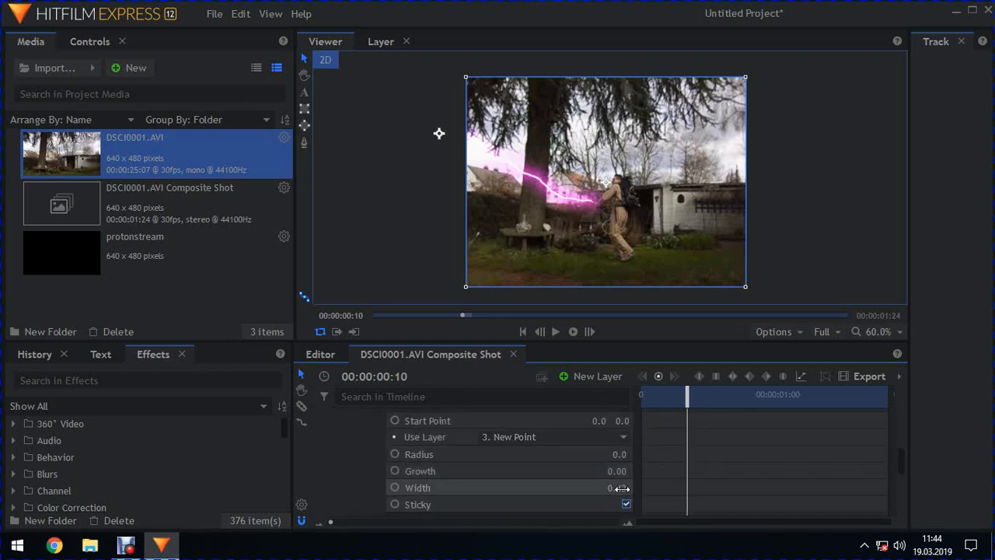
{"action": "left_click", "coordinate": [620, 488]}
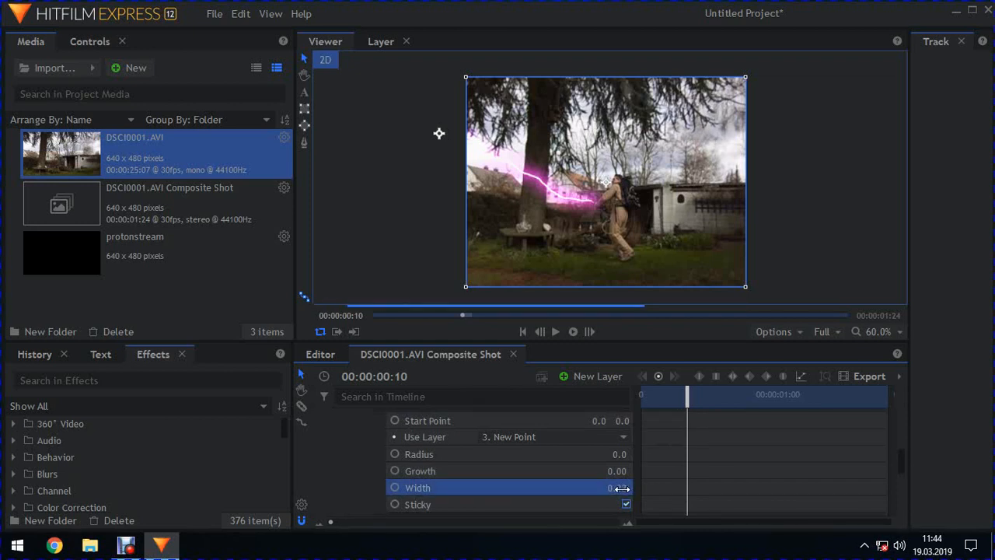
{"action": "scroll", "coordinate": [375, 459], "scroll_direction": "up", "scroll_amount": 1}
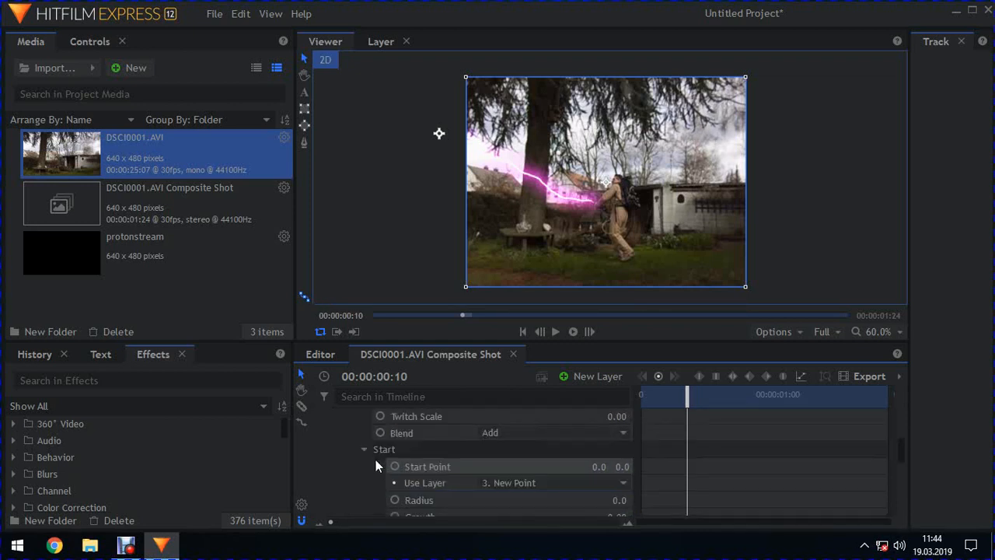
{"action": "left_click", "coordinate": [363, 449]}
- Set the Width in the plasma effect's End settings to 0.25 and collapse that group
{"action": "left_click", "coordinate": [365, 467]}
{"action": "scroll", "coordinate": [524, 476], "scroll_direction": "down", "scroll_amount": 2}
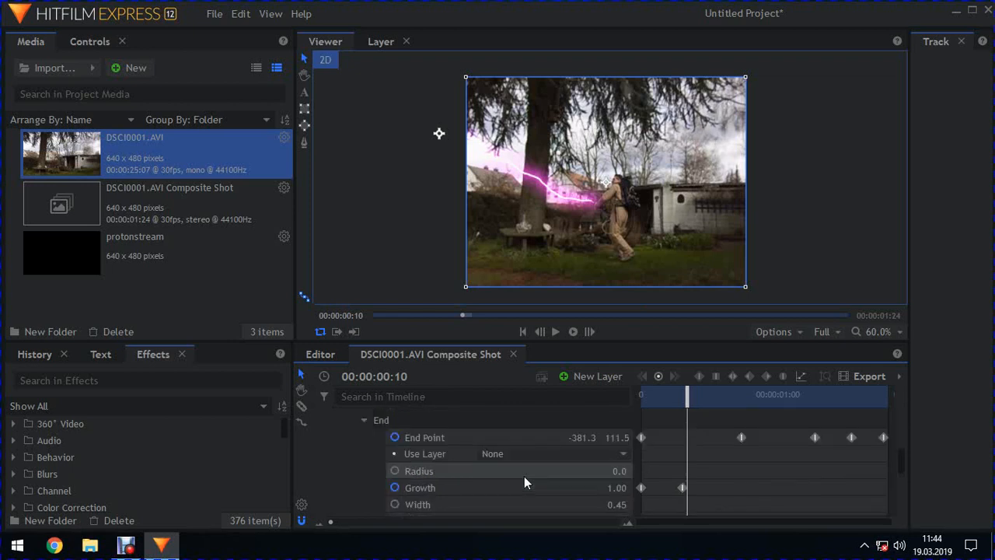
{"action": "left_click", "coordinate": [608, 460]}
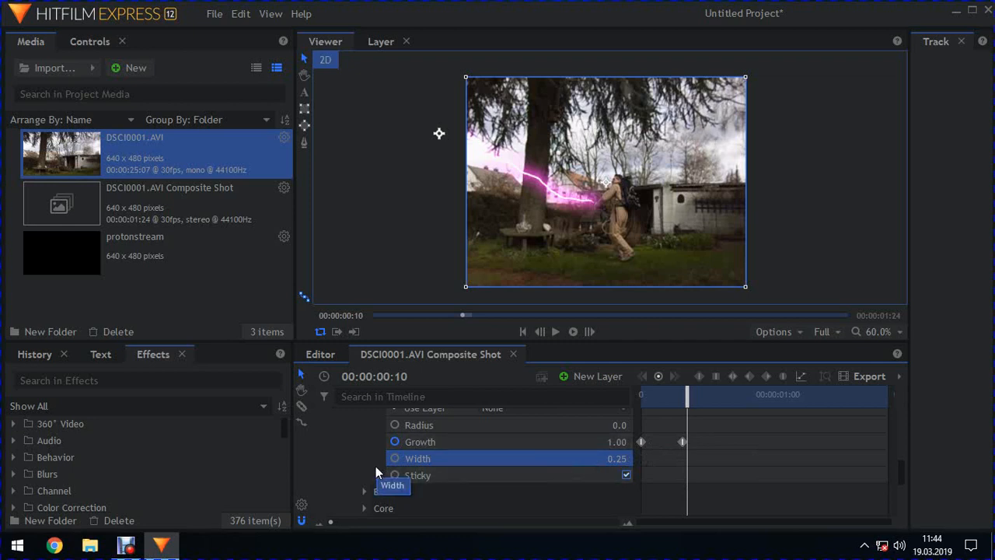
{"action": "scroll", "coordinate": [375, 469], "scroll_direction": "up", "scroll_amount": 2}
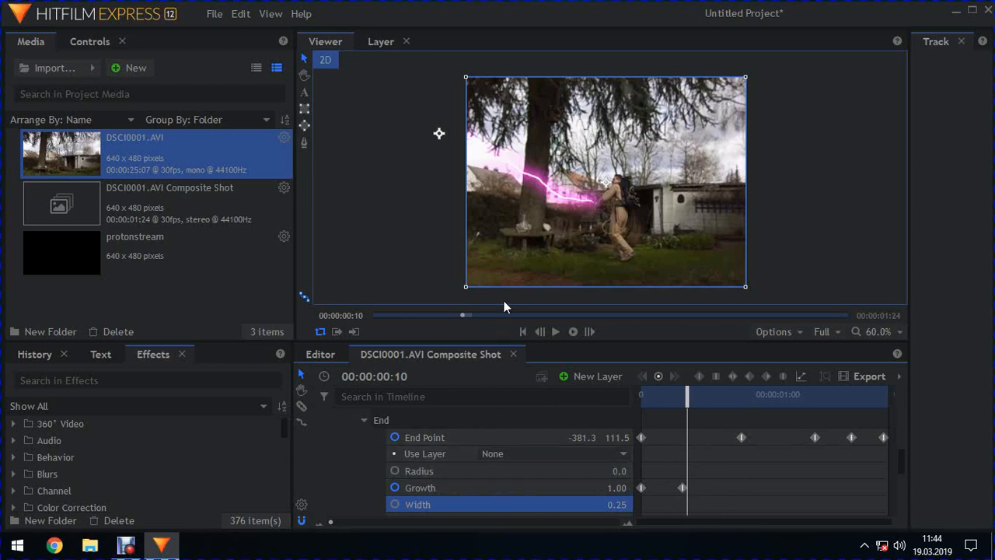
{"action": "scroll", "coordinate": [366, 472], "scroll_direction": "up", "scroll_amount": 1}
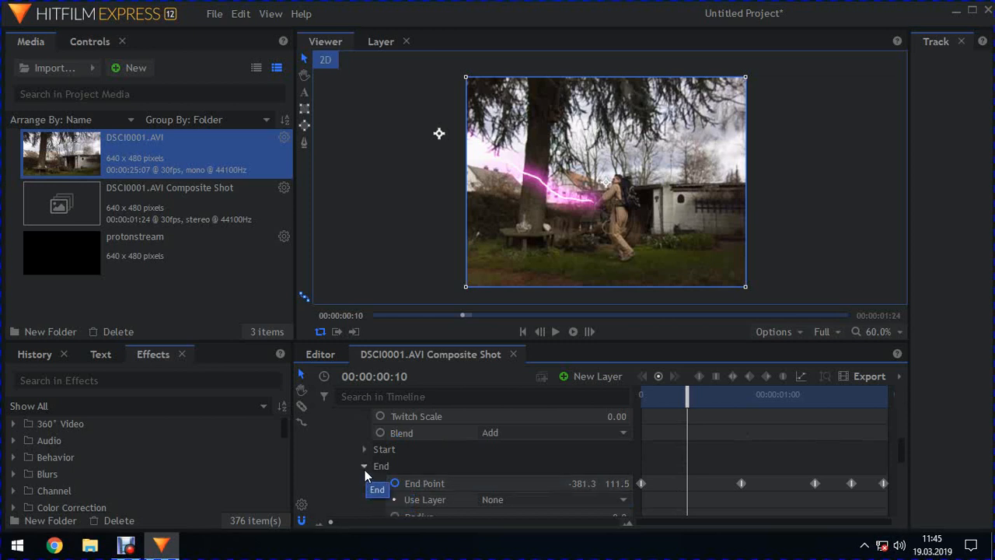
{"action": "left_click", "coordinate": [364, 467]}
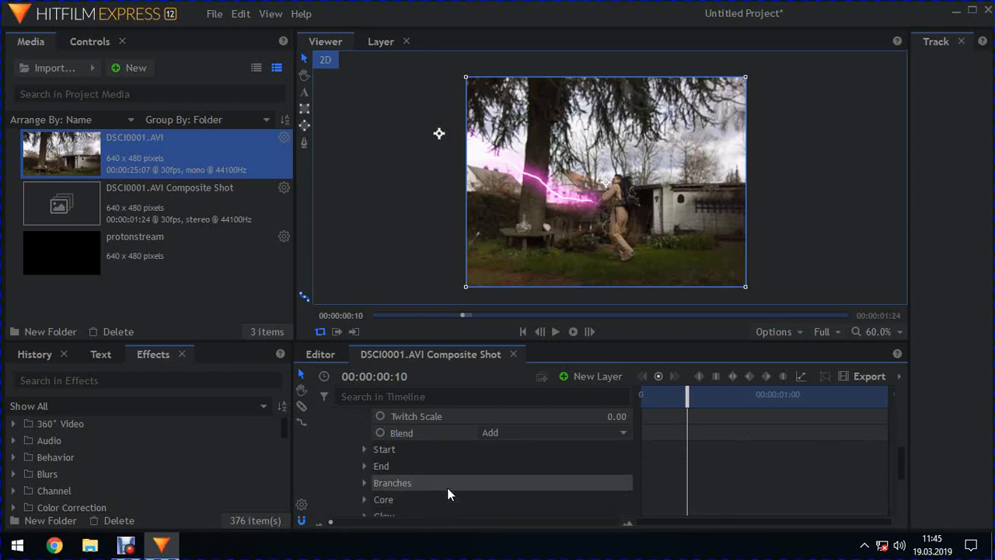
- Set the plasma effect's Twitch Scale to 1.00 and inspect the streams near the man's hands up close
{"action": "scroll", "coordinate": [447, 495], "scroll_direction": "up", "scroll_amount": 2}
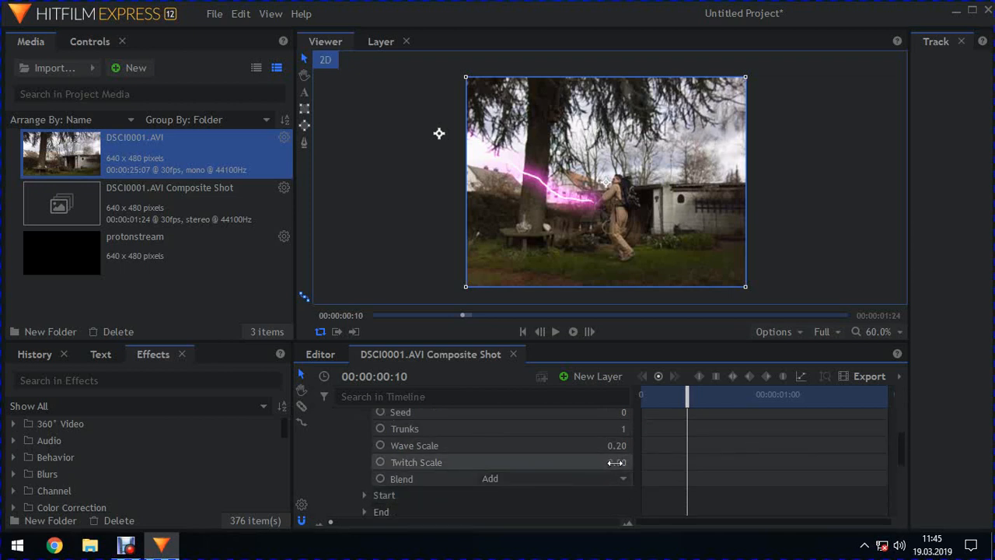
{"action": "left_click_drag", "start_coordinate": [614, 462], "coordinate": [616, 462]}
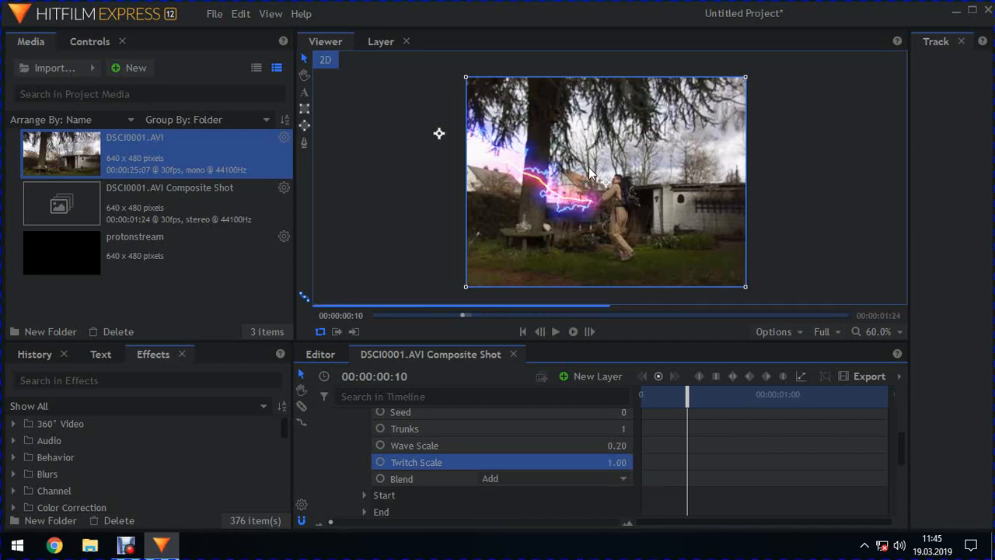
{"action": "scroll", "coordinate": [589, 169], "scroll_direction": "up", "scroll_amount": 3}
{"action": "left_click_drag", "start_coordinate": [536, 209], "coordinate": [602, 160]}
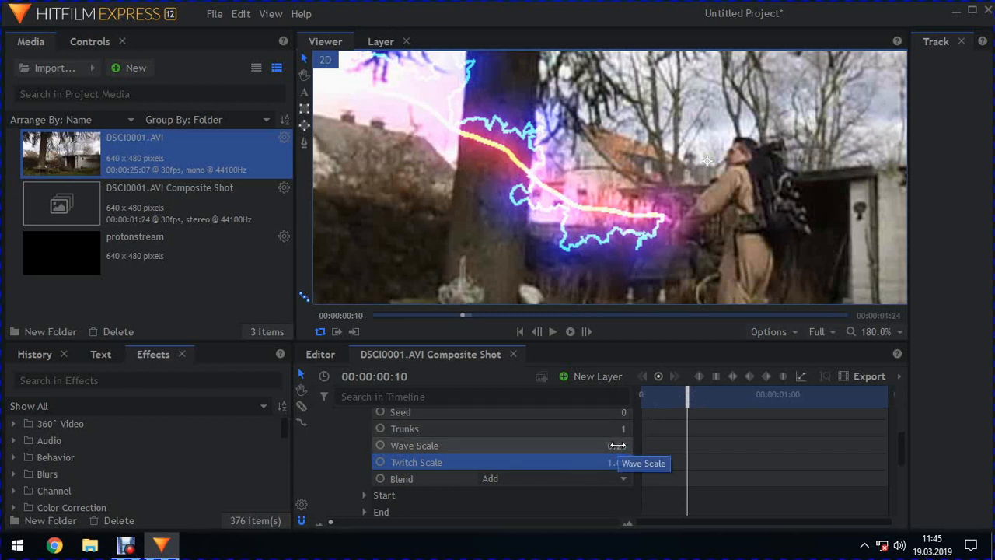
- Try a Wave Scale of 0.21 on the plasma effect in playback, replace it with 0.00 and preview the shot
{"action": "left_click_drag", "start_coordinate": [615, 444], "coordinate": [617, 444]}
{"action": "left_click", "coordinate": [552, 331]}
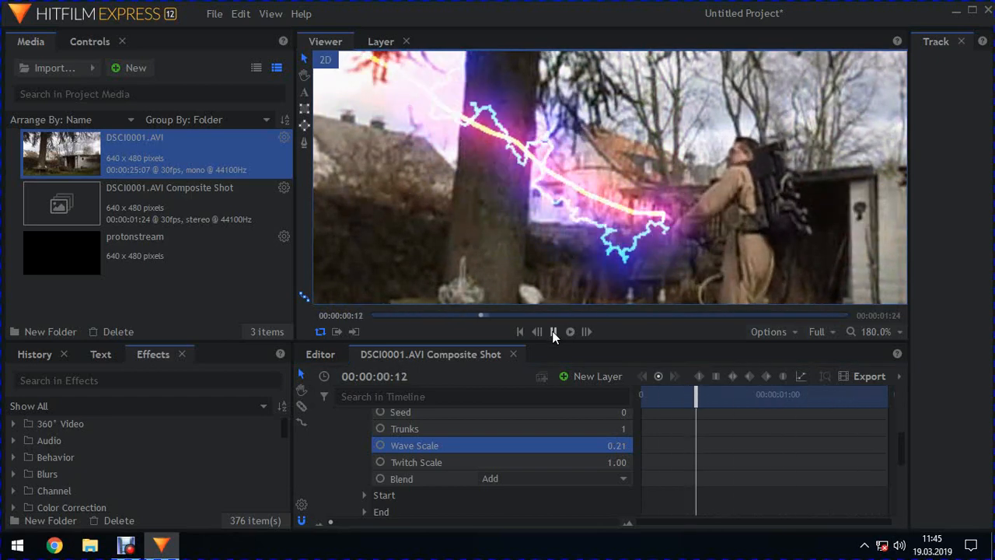
{"action": "left_click", "coordinate": [617, 444]}
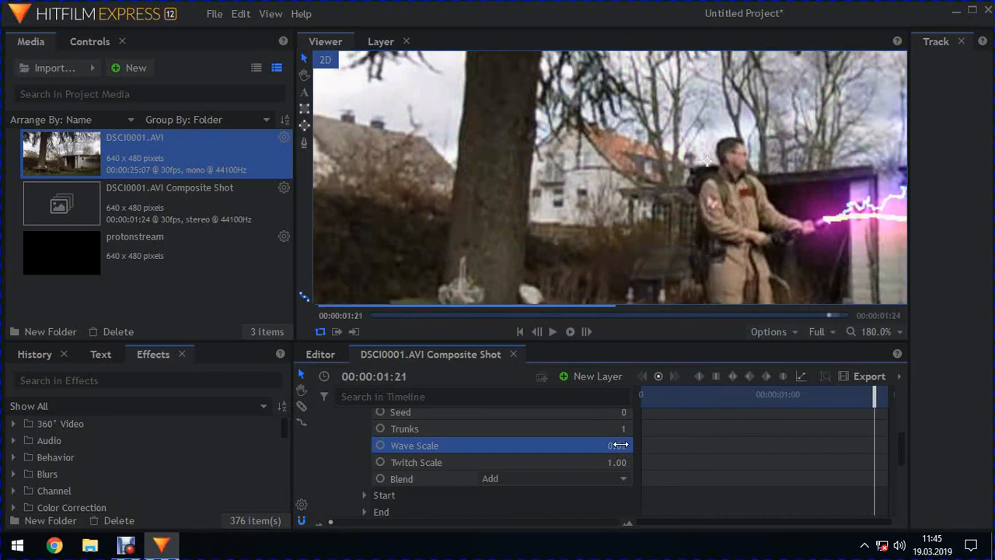
{"action": "left_click", "coordinate": [555, 330]}
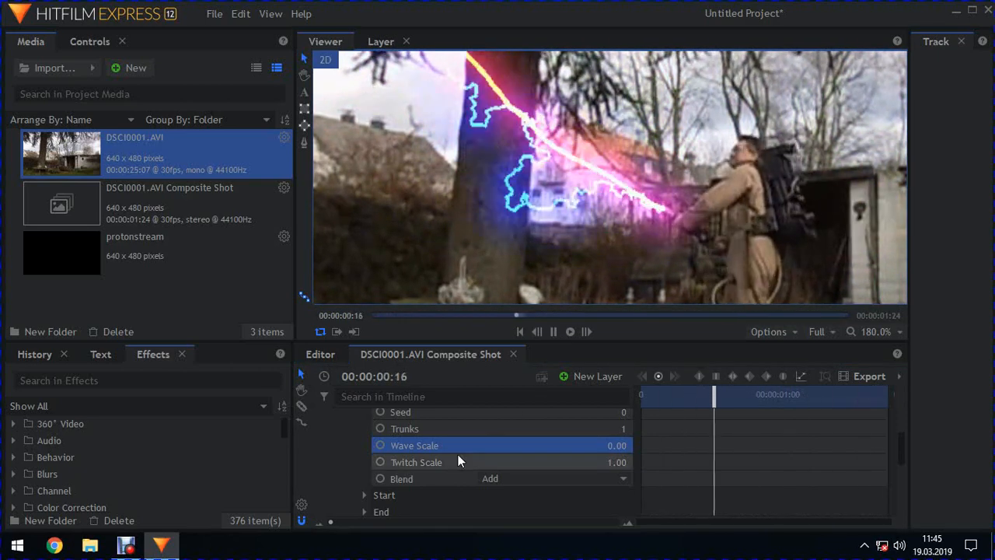
{"action": "scroll", "coordinate": [458, 462], "scroll_direction": "up", "scroll_amount": 3}
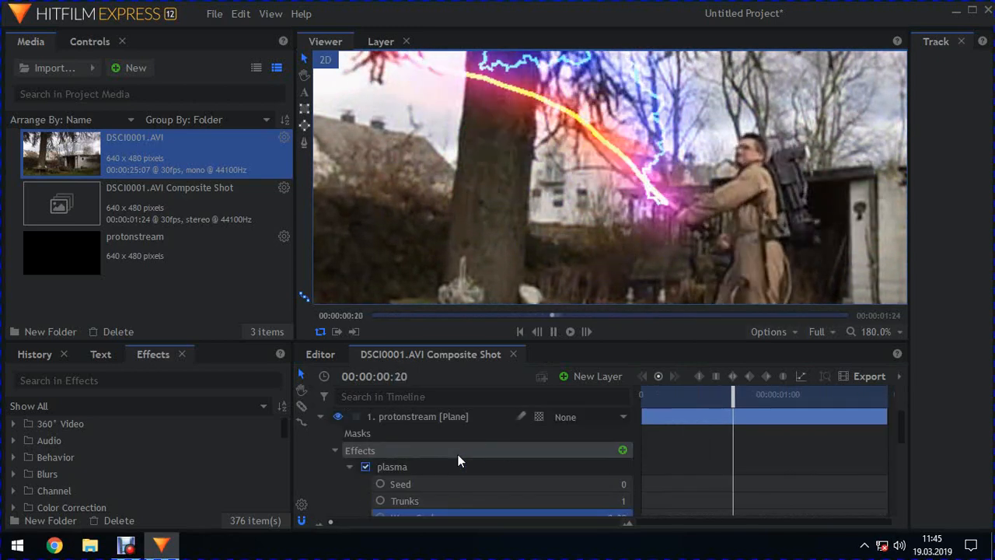
{"action": "scroll", "coordinate": [458, 462], "scroll_direction": "down", "scroll_amount": 1}
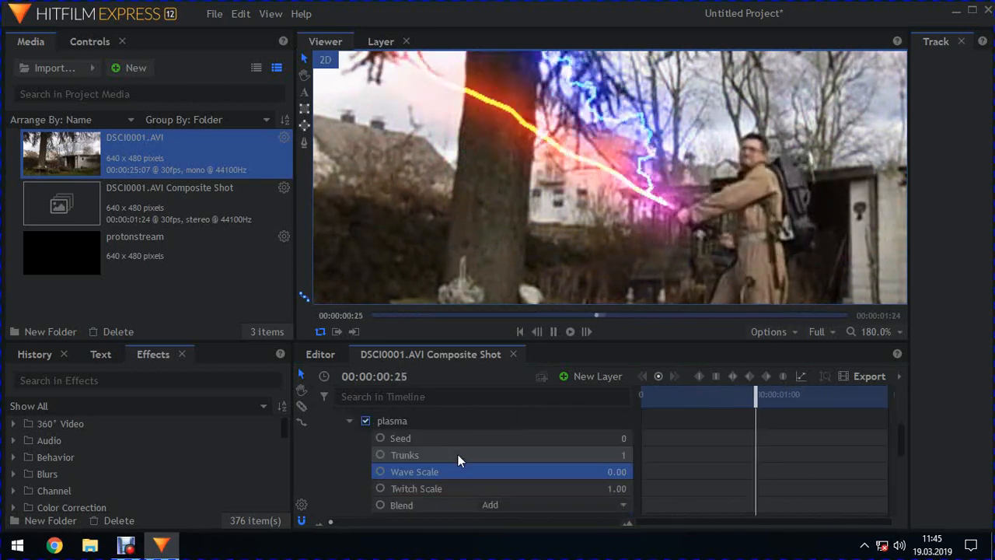
{"action": "scroll", "coordinate": [435, 452], "scroll_direction": "down", "scroll_amount": 1}
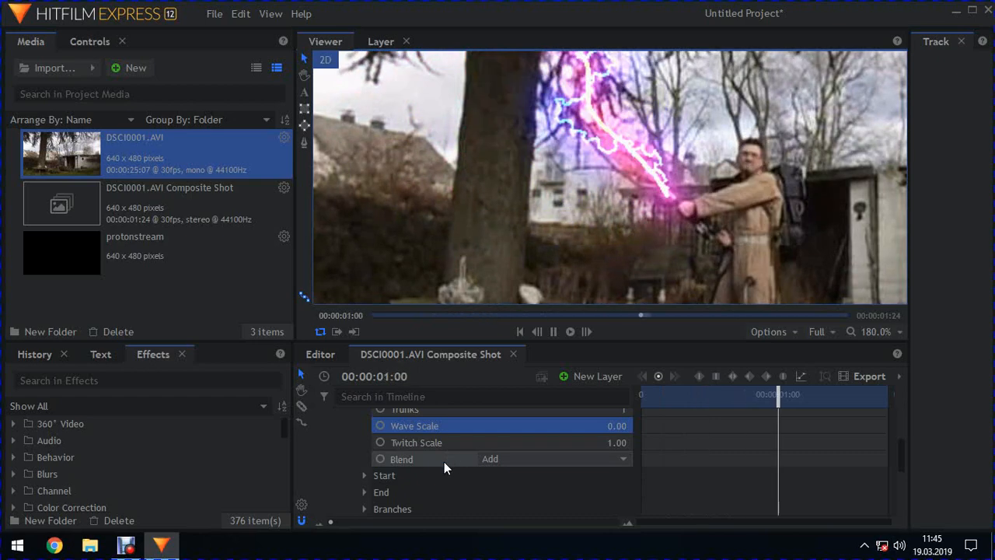
{"action": "scroll", "coordinate": [440, 467], "scroll_direction": "up", "scroll_amount": 2}
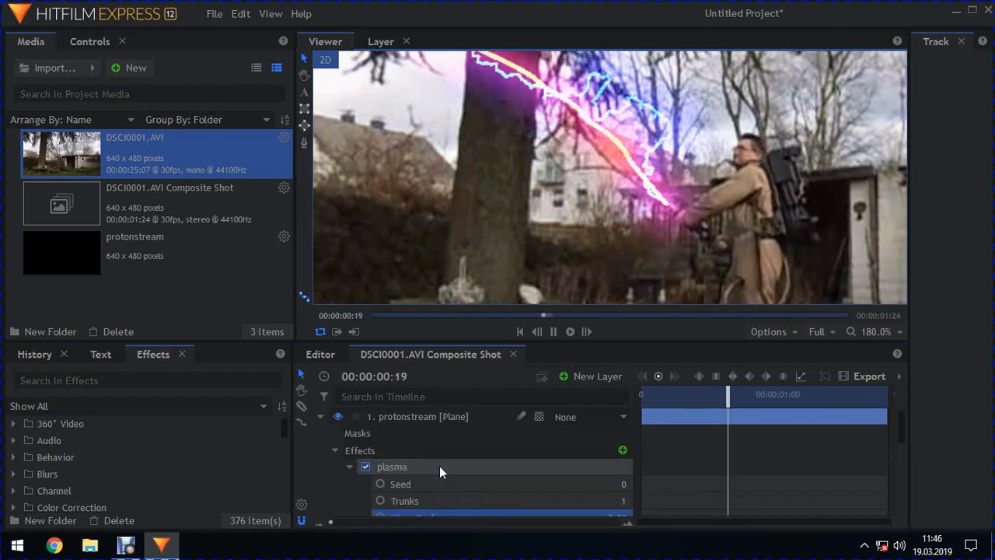
- Set the plasma effect's Branches Quantity to 9 while viewing the frame at 00:00:00:21
{"action": "left_click", "coordinate": [350, 466]}
{"action": "left_click", "coordinate": [351, 465]}
{"action": "scroll", "coordinate": [383, 460], "scroll_direction": "down", "scroll_amount": 1}
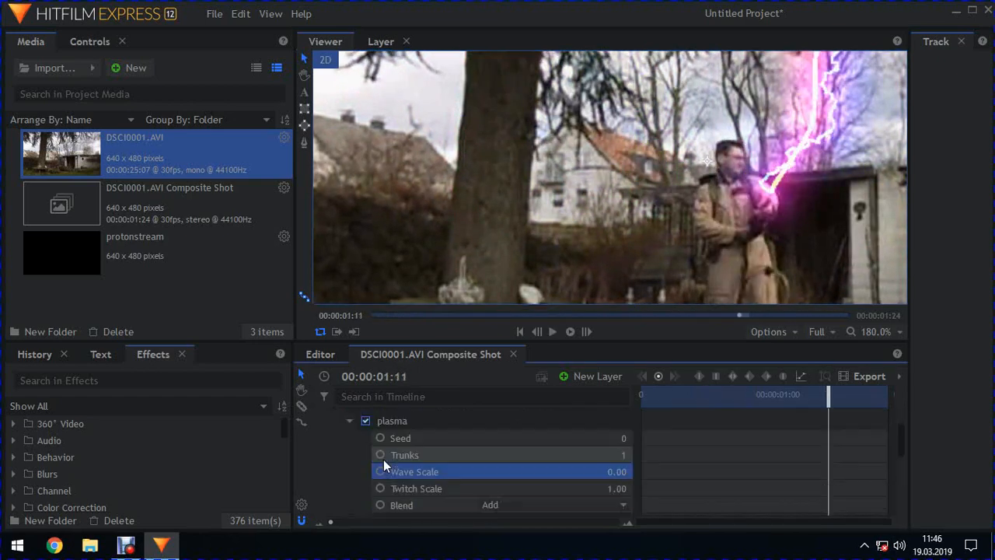
{"action": "scroll", "coordinate": [385, 458], "scroll_direction": "down", "scroll_amount": 1}
{"action": "scroll", "coordinate": [443, 486], "scroll_direction": "down", "scroll_amount": 1}
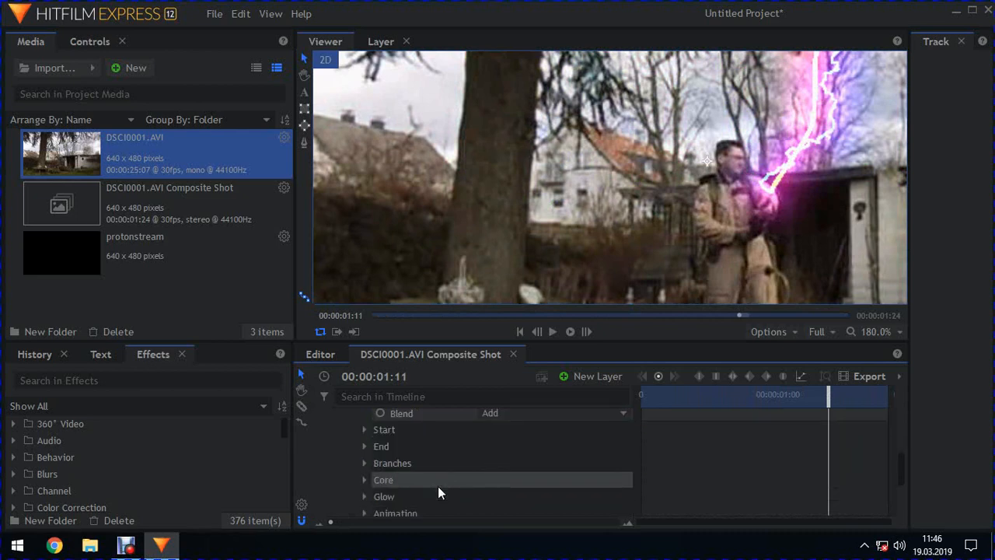
{"action": "left_click", "coordinate": [365, 463]}
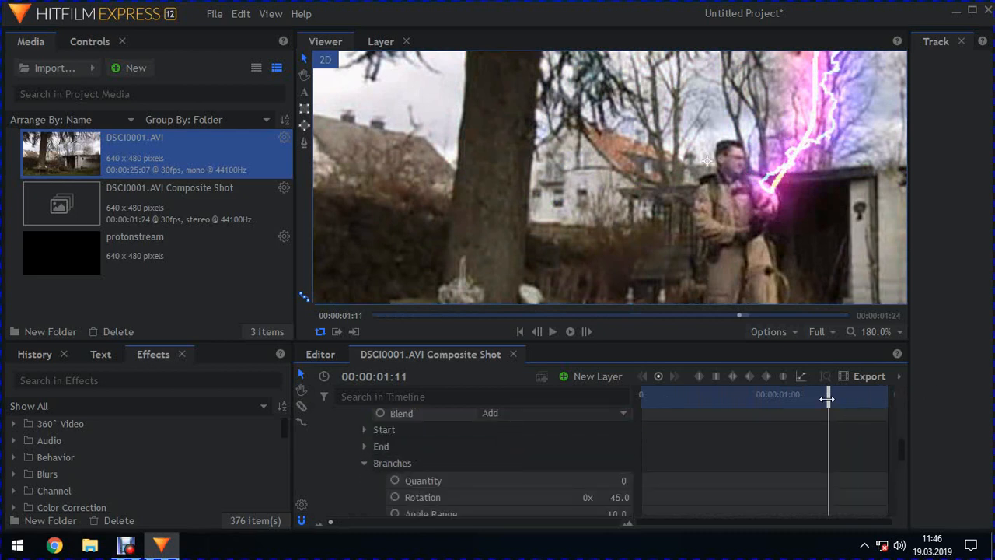
{"action": "left_click_drag", "start_coordinate": [826, 398], "coordinate": [736, 396]}
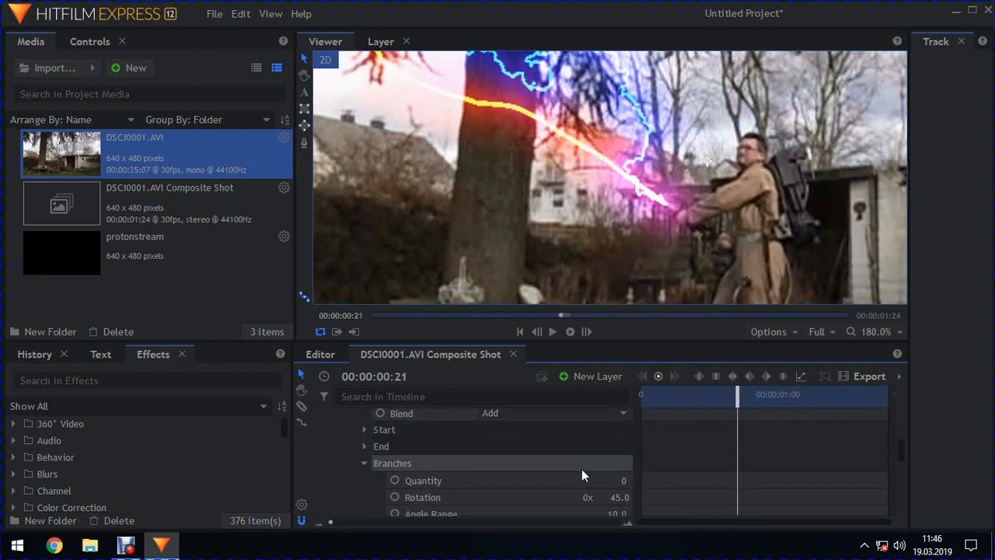
{"action": "left_click", "coordinate": [620, 481]}
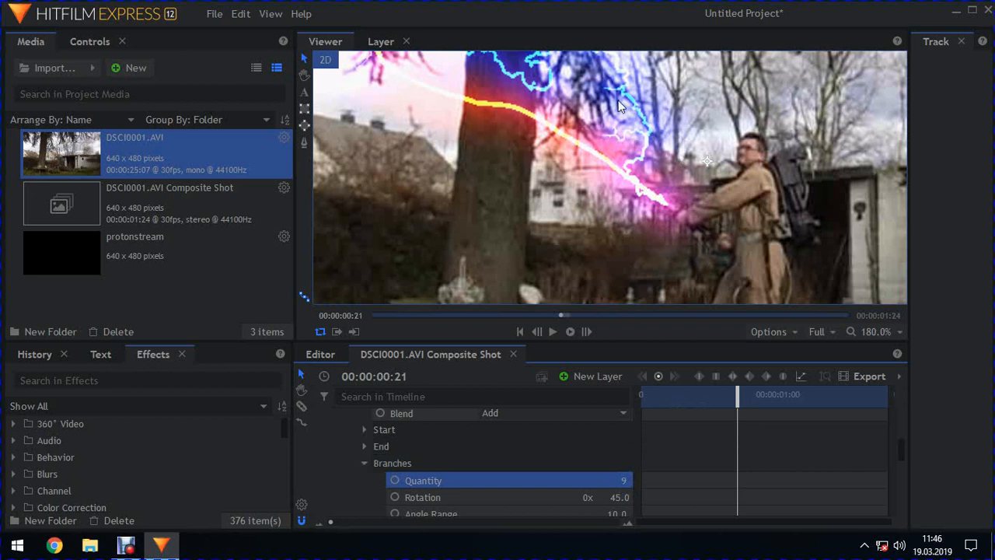
- Set the plasma branches' Rotation to 37.0 and Angle Range to 27.0
{"action": "scroll", "coordinate": [508, 429], "scroll_direction": "down", "scroll_amount": 1}
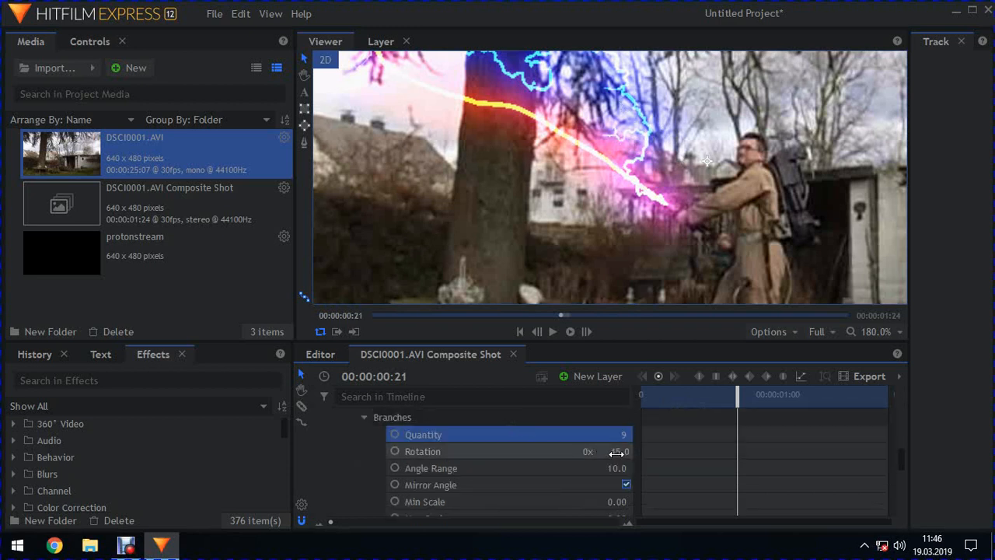
{"action": "left_click", "coordinate": [619, 452]}
{"action": "left_click_drag", "start_coordinate": [618, 452], "coordinate": [617, 454]}
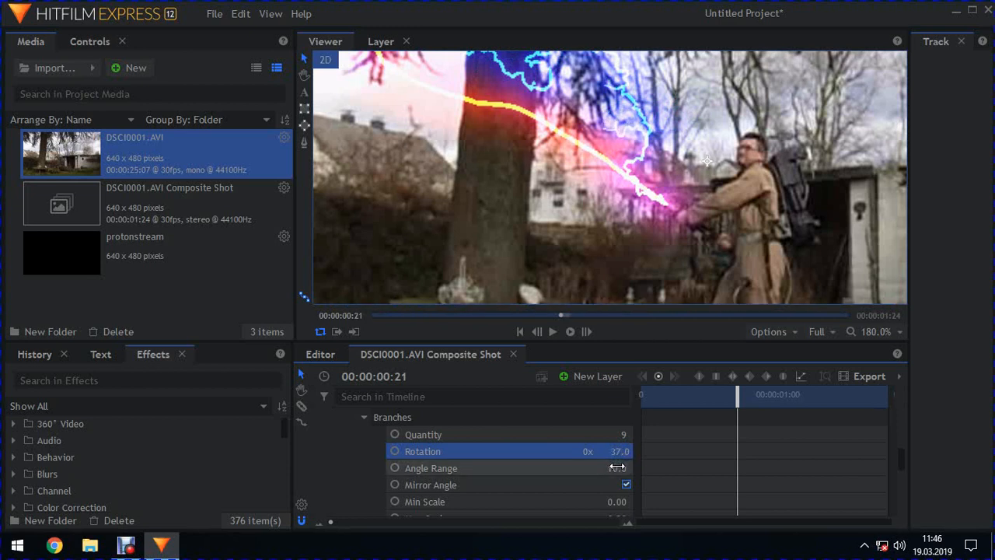
{"action": "left_click_drag", "start_coordinate": [619, 468], "coordinate": [617, 468]}
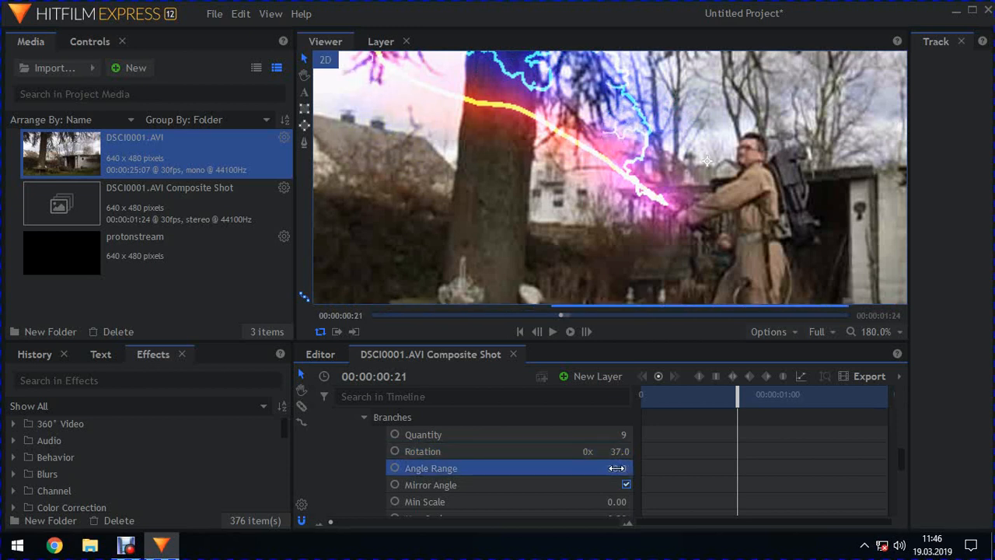
- Try other minimum and maximum positions for the plasma branches, returning them to 0.00 and 1.00
{"action": "scroll", "coordinate": [591, 468], "scroll_direction": "down", "scroll_amount": 1}
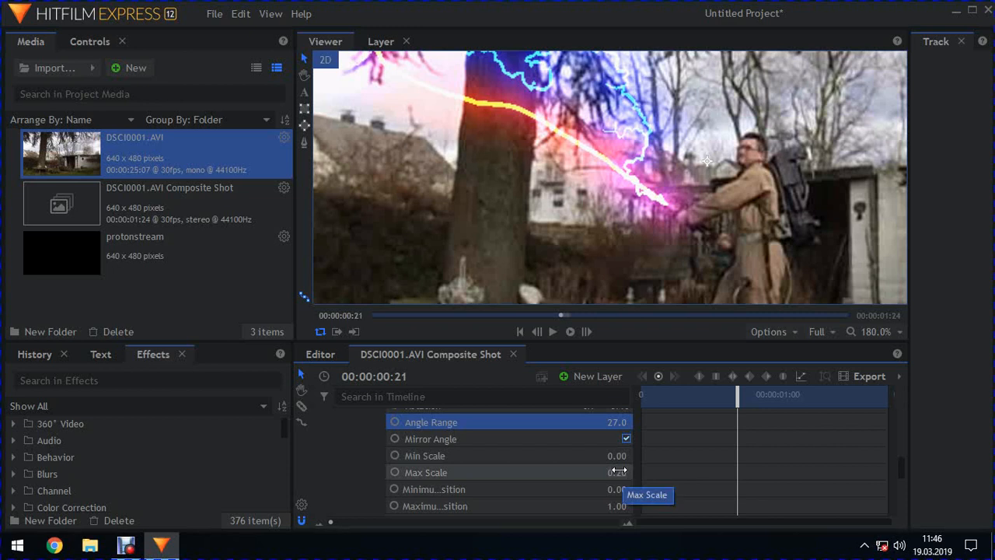
{"action": "scroll", "coordinate": [616, 464], "scroll_direction": "down", "scroll_amount": 1}
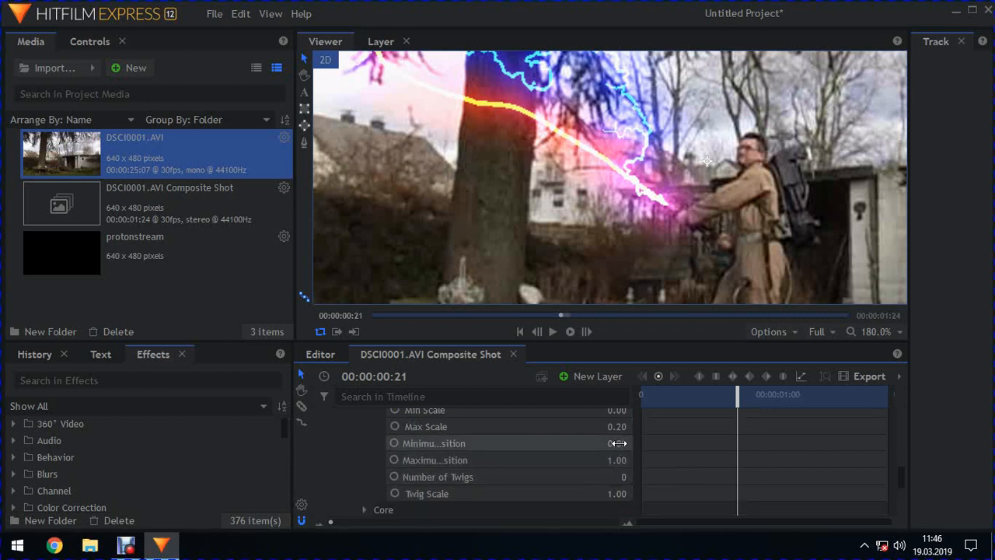
{"action": "left_click", "coordinate": [621, 443]}
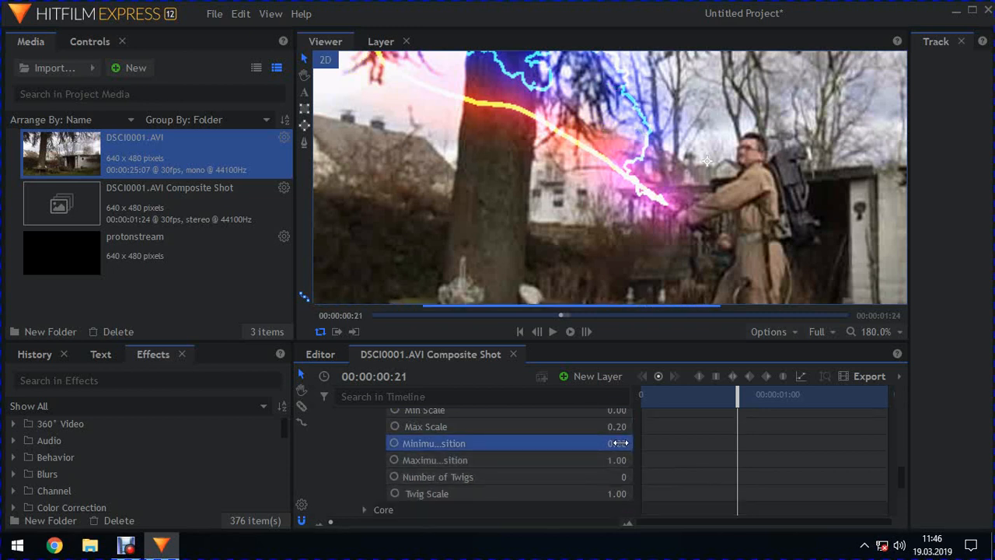
{"action": "left_click_drag", "start_coordinate": [620, 443], "coordinate": [618, 442]}
{"action": "left_click_drag", "start_coordinate": [571, 232], "coordinate": [648, 340]}
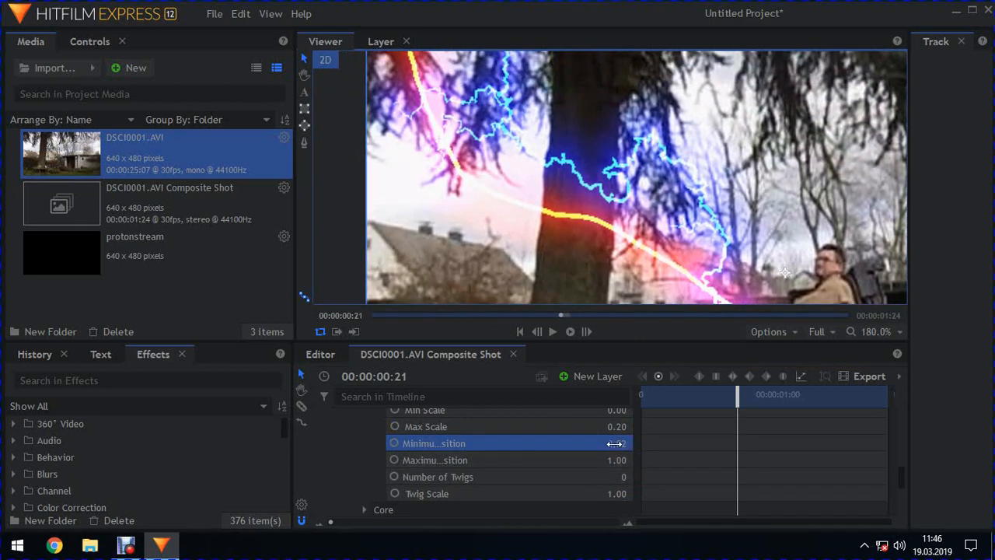
{"action": "left_click_drag", "start_coordinate": [617, 443], "coordinate": [618, 443]}
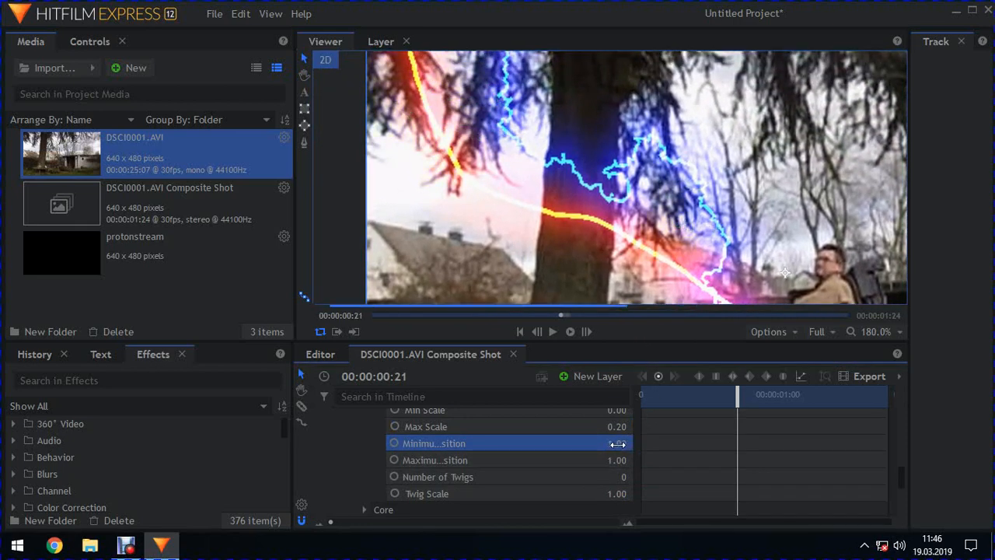
{"action": "left_click", "coordinate": [619, 459]}
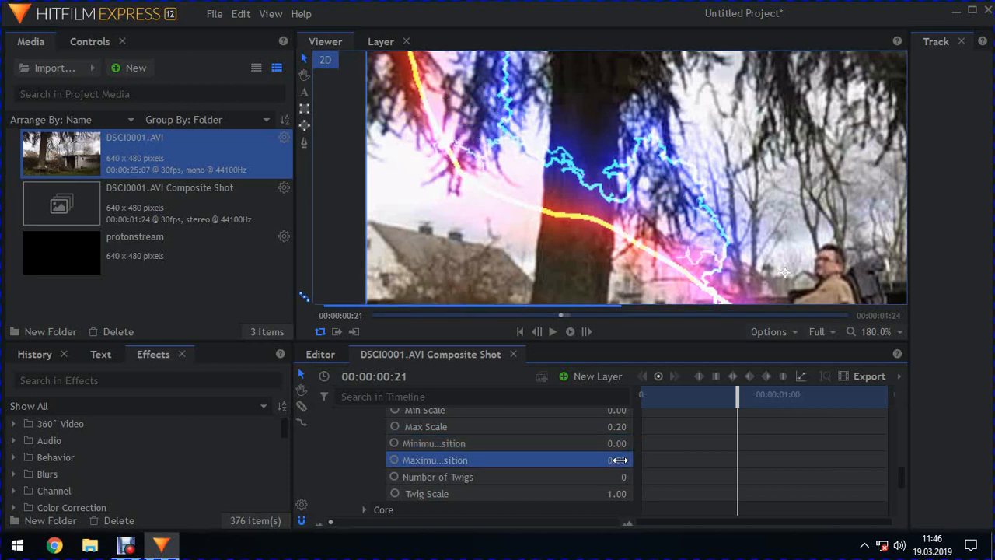
{"action": "left_click_drag", "start_coordinate": [619, 460], "coordinate": [621, 460]}
- Set the plasma branches' Number of Twigs to 4 and Twig Scale to 2.00, and collapse the Branches group
{"action": "scroll", "coordinate": [579, 434], "scroll_direction": "down", "scroll_amount": 1}
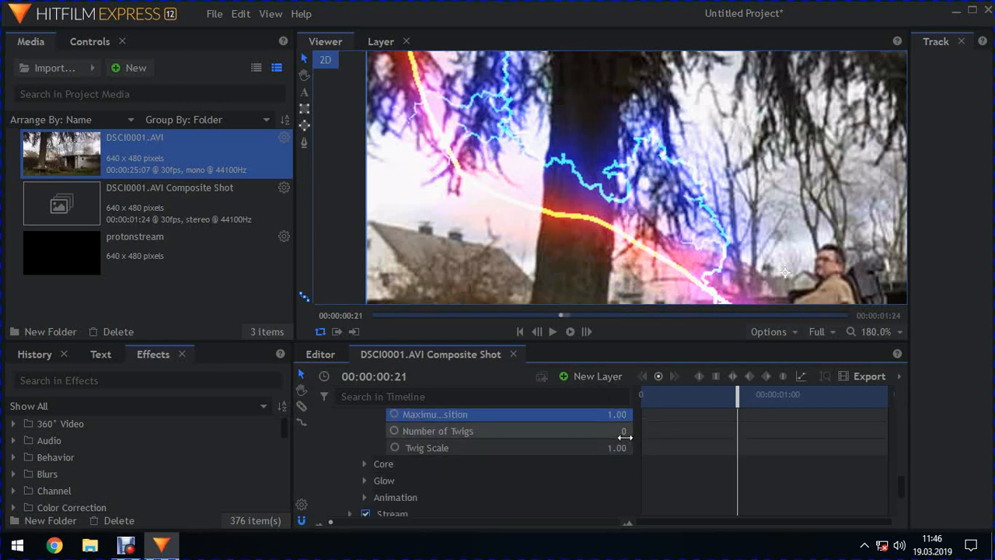
{"action": "left_click_drag", "start_coordinate": [621, 433], "coordinate": [621, 433]}
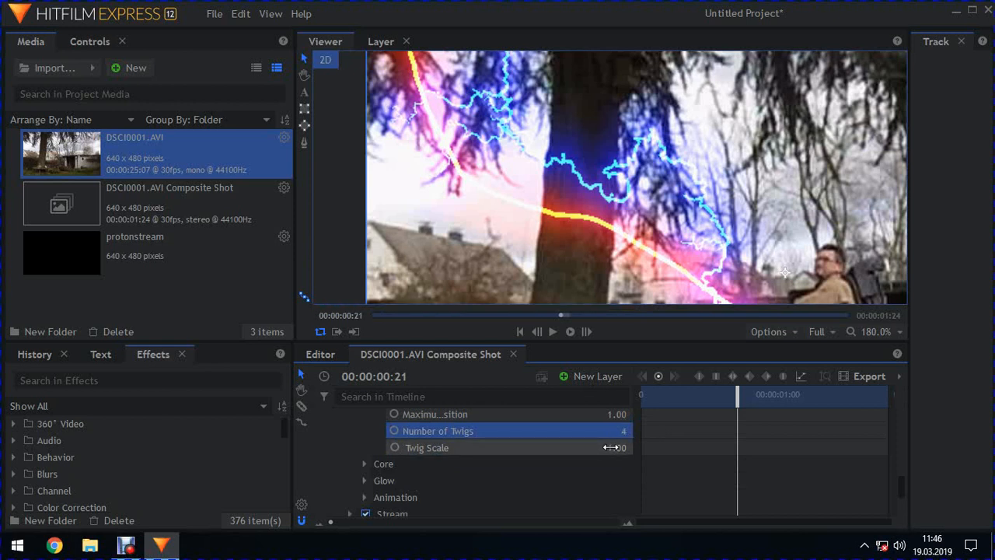
{"action": "left_click", "coordinate": [611, 447]}
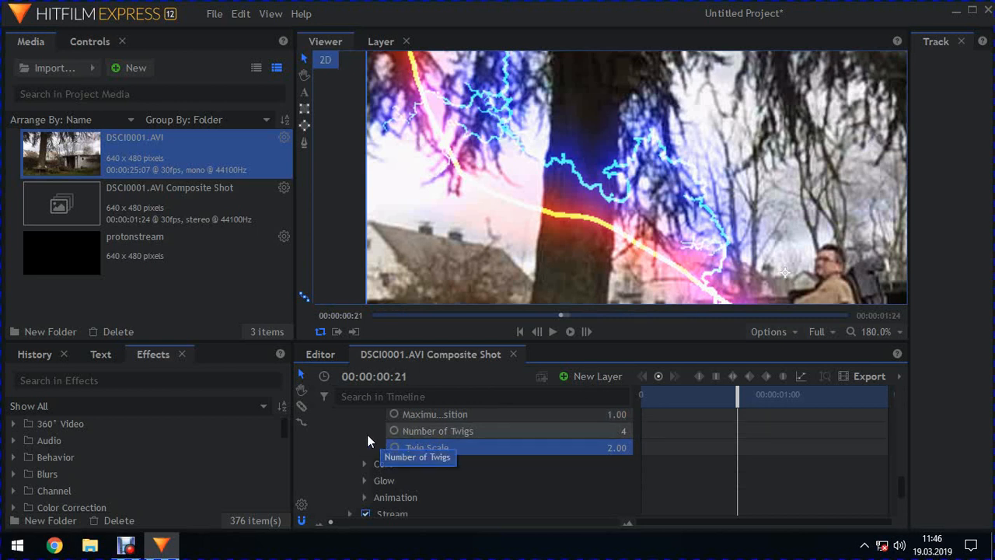
{"action": "scroll", "coordinate": [362, 439], "scroll_direction": "up", "scroll_amount": 6}
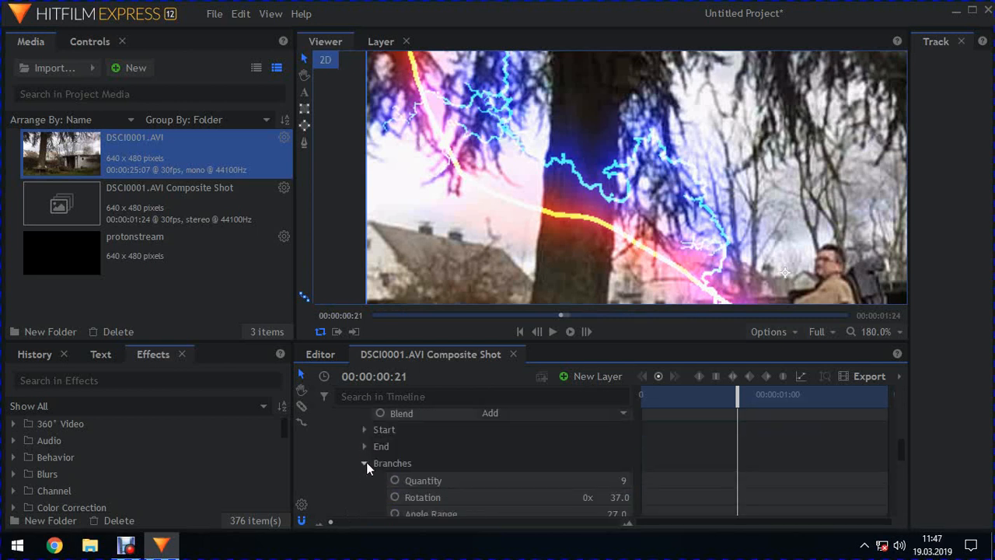
{"action": "left_click", "coordinate": [364, 462]}
- Set the plasma effect's Core Opacity to 1.00 and Feather to 0.34, and collapse the Core group
{"action": "scroll", "coordinate": [363, 461], "scroll_direction": "down", "scroll_amount": 3}
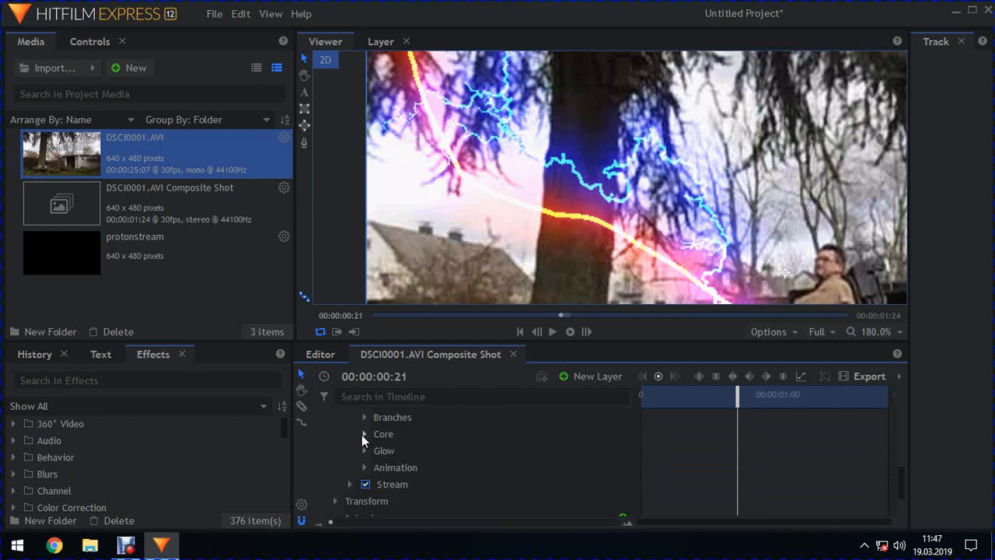
{"action": "left_click", "coordinate": [364, 434]}
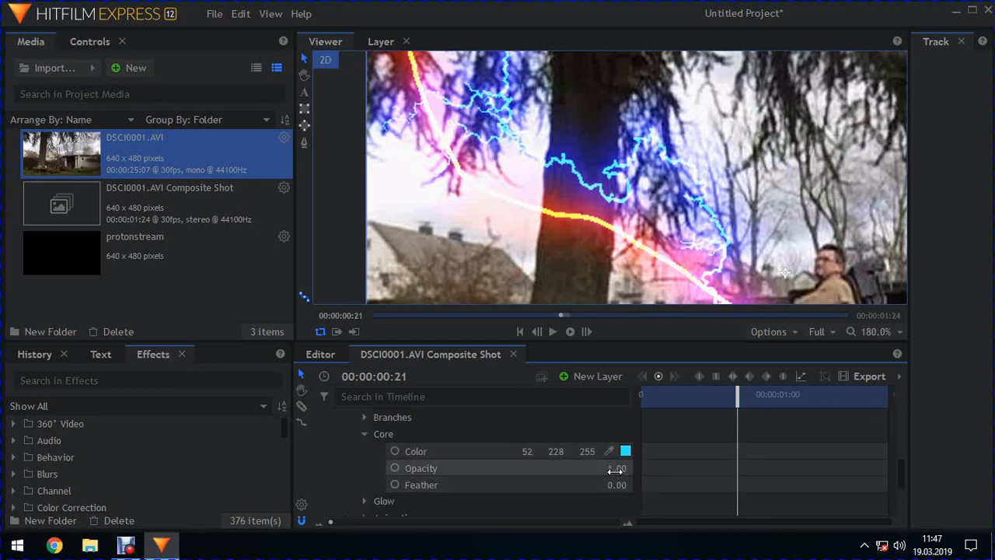
{"action": "left_click_drag", "start_coordinate": [620, 469], "coordinate": [620, 469]}
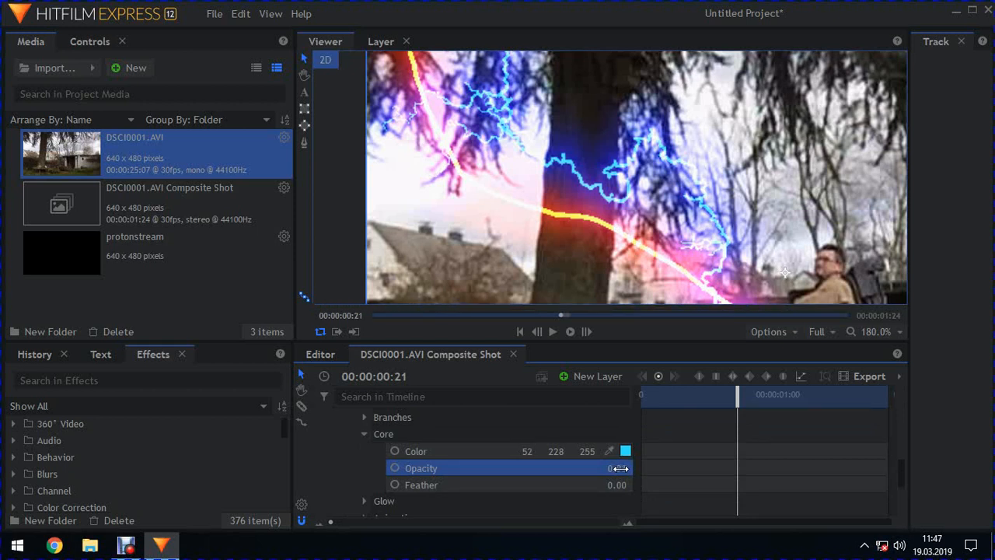
{"action": "left_click", "coordinate": [617, 483]}
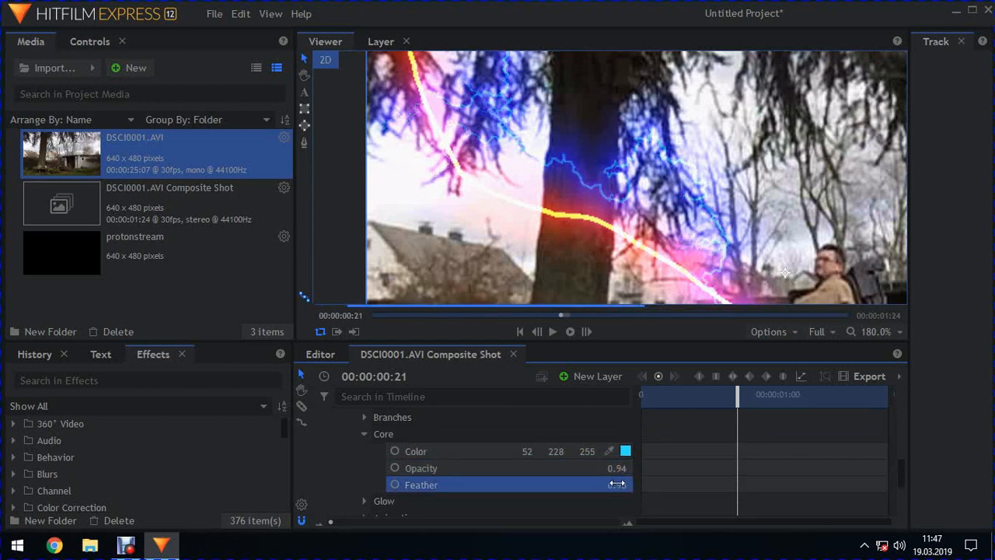
{"action": "left_click_drag", "start_coordinate": [611, 469], "coordinate": [612, 470]}
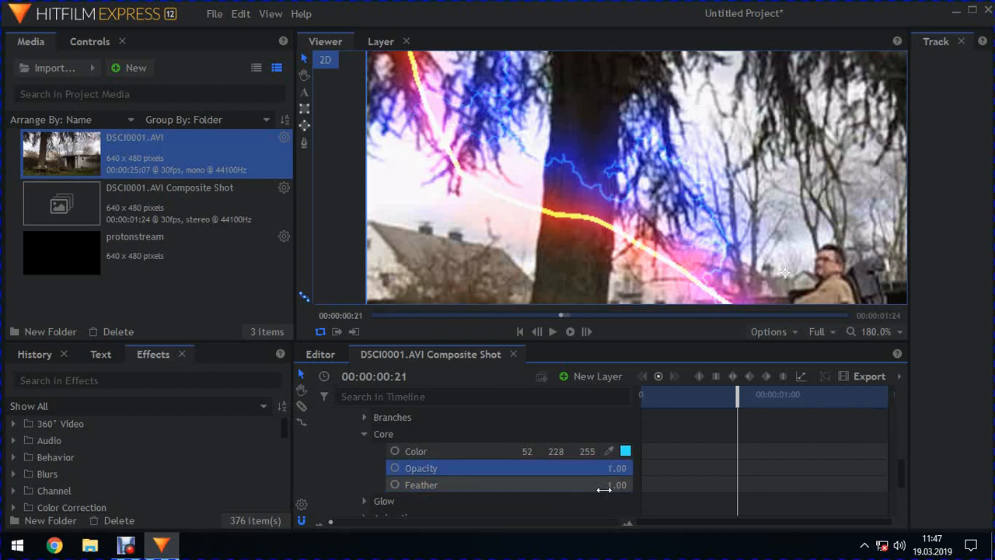
{"action": "left_click", "coordinate": [616, 485]}
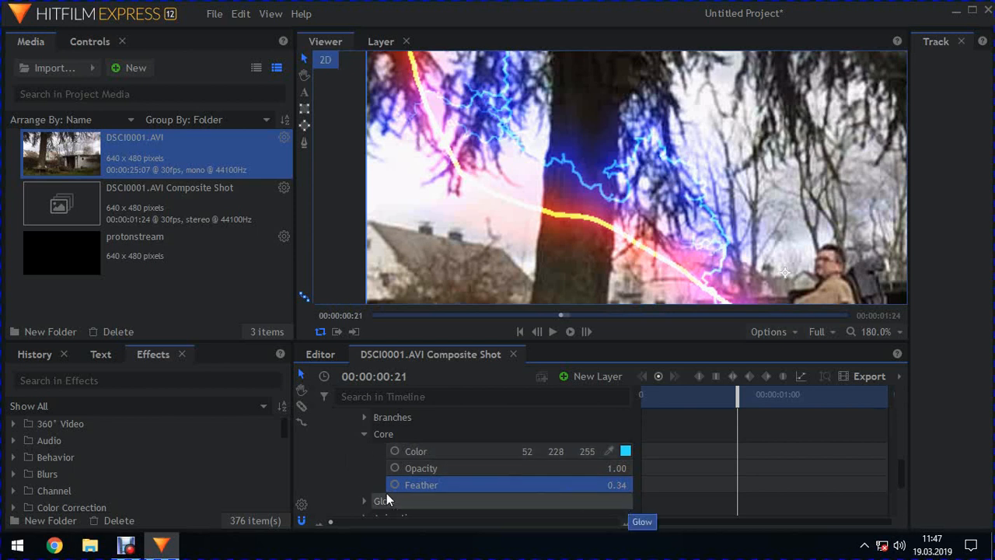
{"action": "left_click", "coordinate": [364, 434]}
- Set the plasma effect's Glow Opacity to 1.00 and Radius to 0.13, and check the look on other frames
{"action": "left_click", "coordinate": [365, 451]}
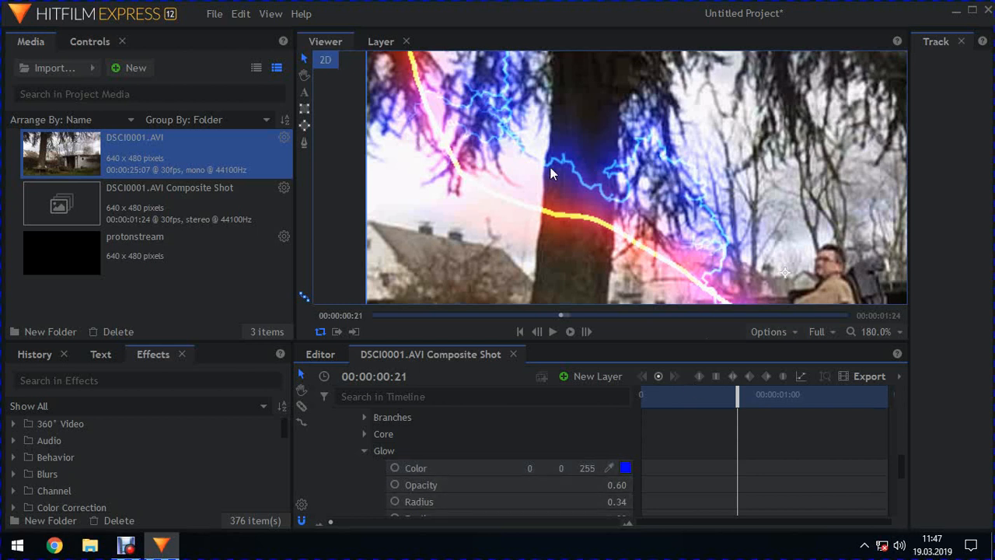
{"action": "left_click_drag", "start_coordinate": [620, 484], "coordinate": [621, 501]}
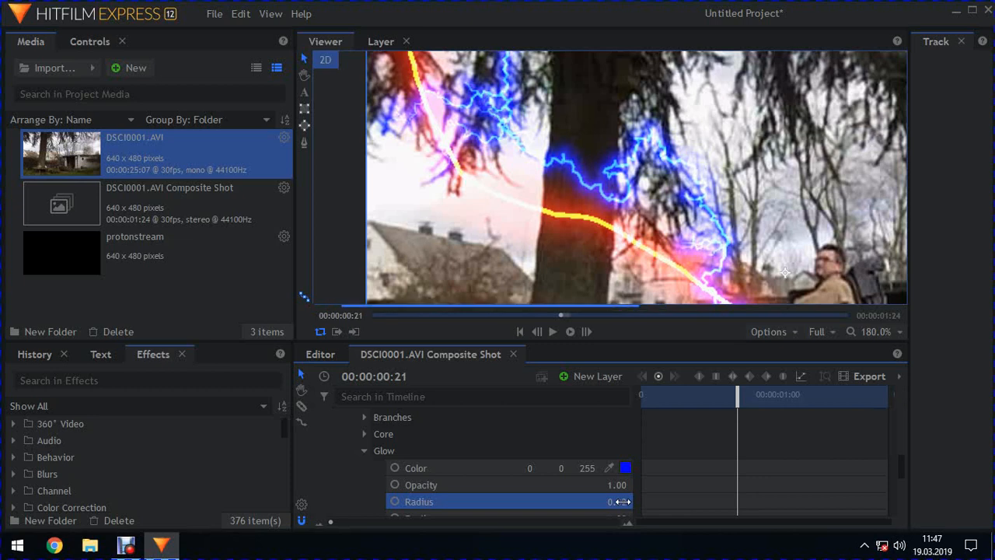
{"action": "left_click", "coordinate": [531, 315]}
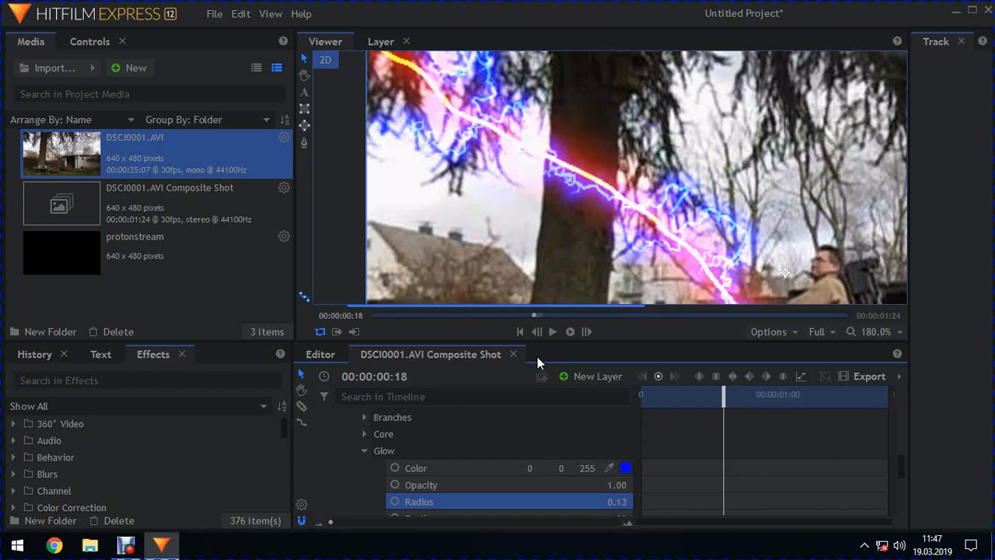
{"action": "left_click_drag", "start_coordinate": [726, 397], "coordinate": [777, 400]}
- Try other Feather values for the plasma Glow, return it to 1.00, and set Smooth to 0.0 px
{"action": "scroll", "coordinate": [556, 427], "scroll_direction": "down", "scroll_amount": 2}
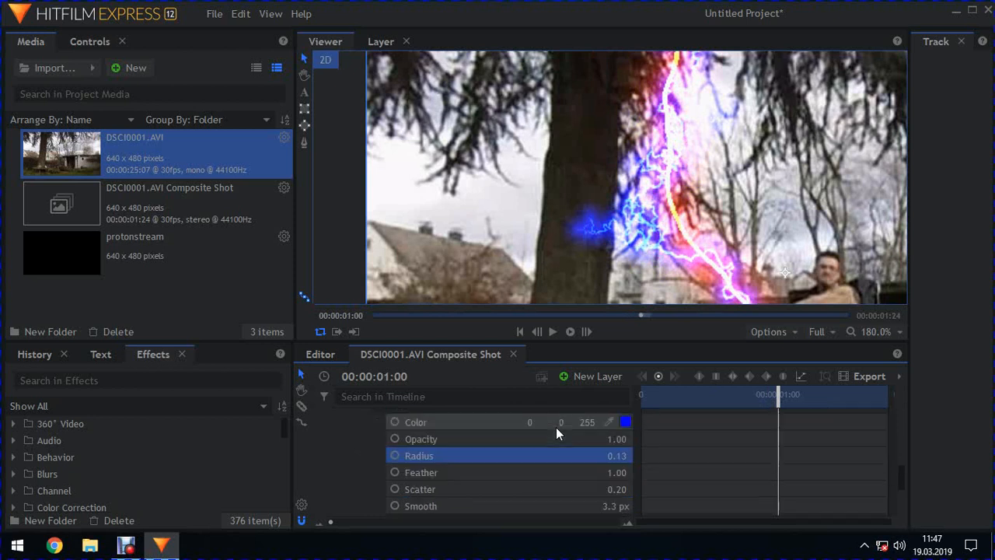
{"action": "scroll", "coordinate": [556, 426], "scroll_direction": "down", "scroll_amount": 2}
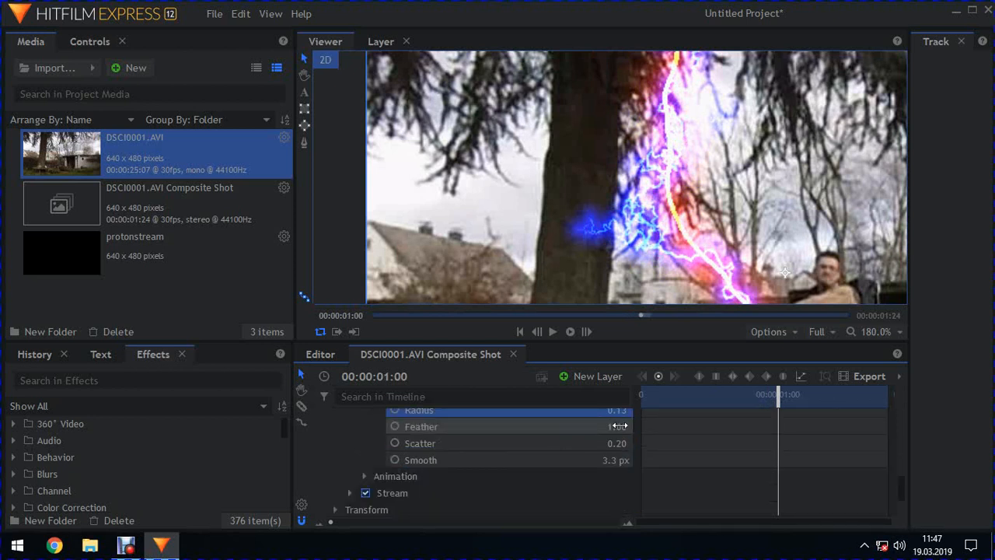
{"action": "left_click_drag", "start_coordinate": [616, 427], "coordinate": [616, 427]}
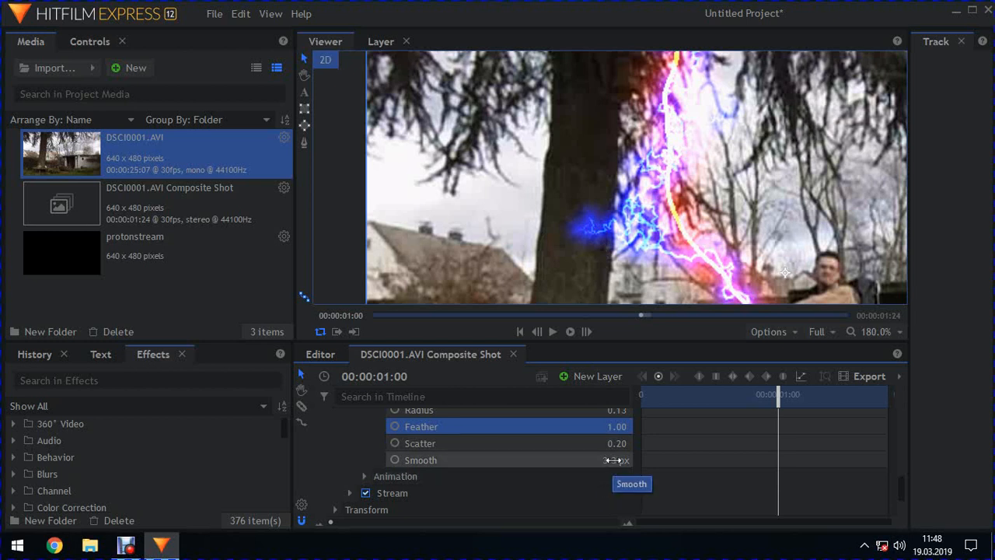
{"action": "left_click_drag", "start_coordinate": [610, 459], "coordinate": [613, 459]}
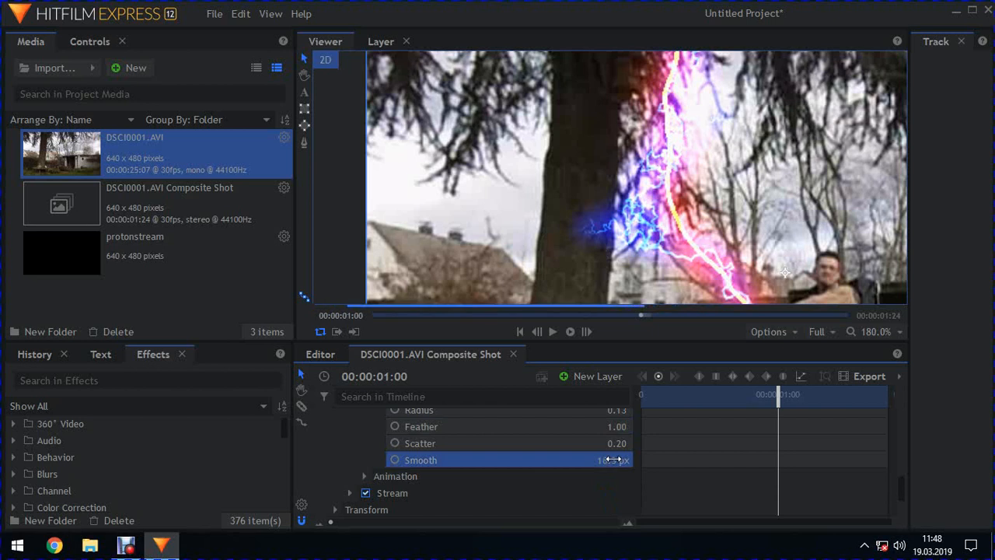
{"action": "left_click_drag", "start_coordinate": [613, 459], "coordinate": [356, 430]}
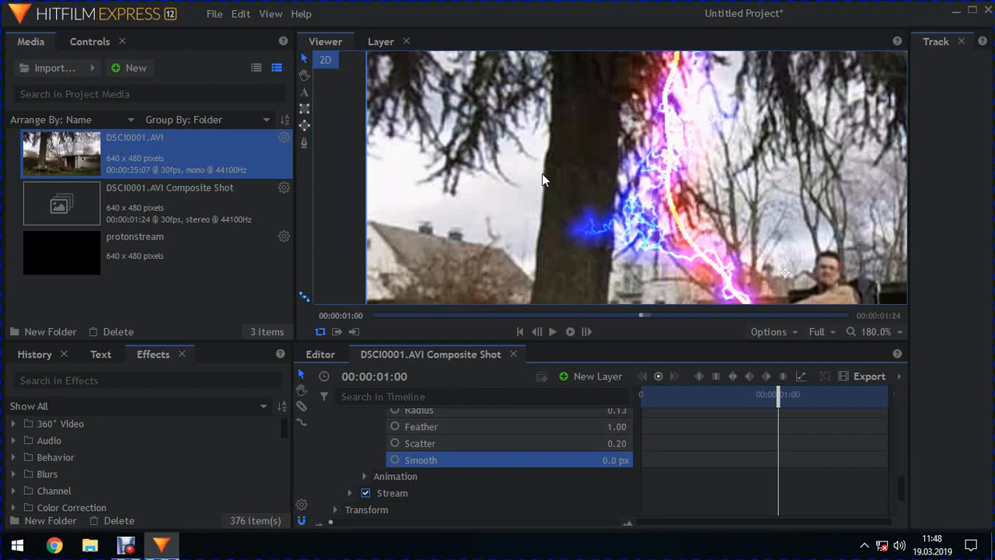
- Review the plasma effect's Animation settings and examine the combined stream at 00:00:00:06
{"action": "scroll", "coordinate": [347, 435], "scroll_direction": "up", "scroll_amount": 1}
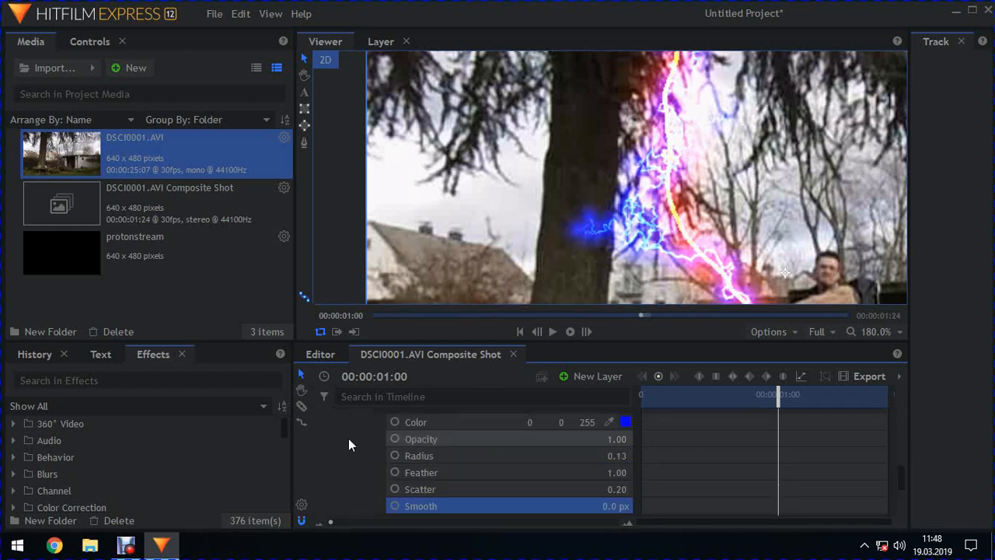
{"action": "scroll", "coordinate": [348, 441], "scroll_direction": "down", "scroll_amount": 3}
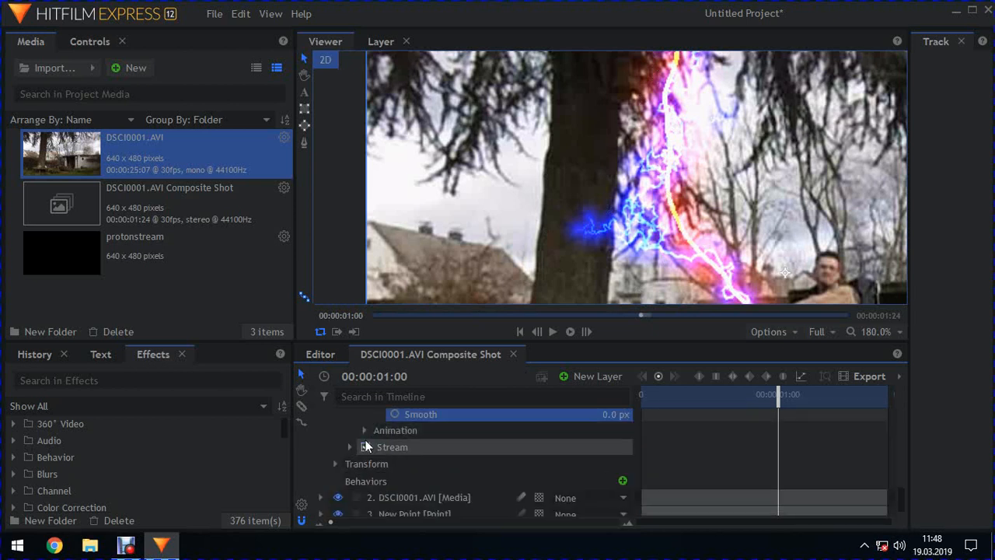
{"action": "left_click", "coordinate": [362, 430]}
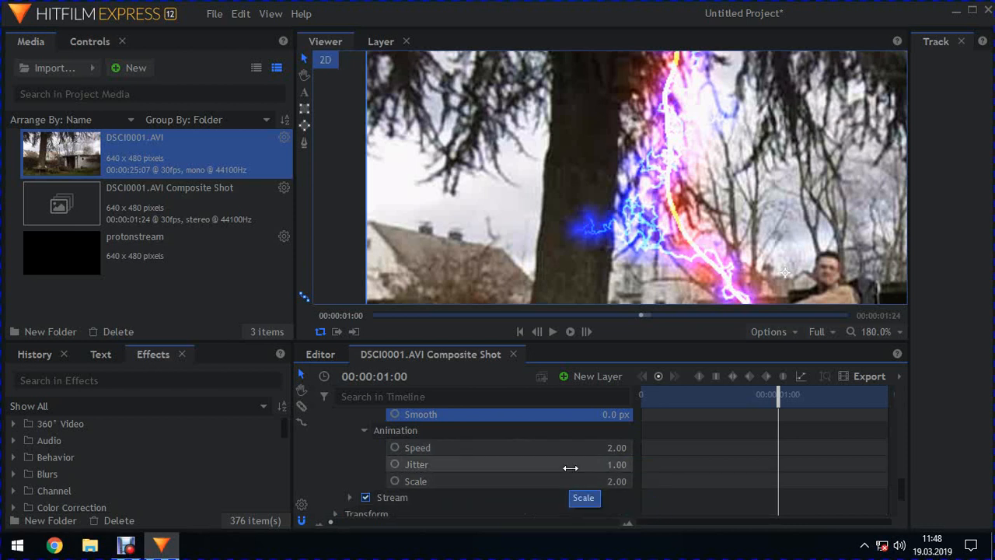
{"action": "scroll", "coordinate": [347, 463], "scroll_direction": "down", "scroll_amount": 3}
{"action": "scroll", "coordinate": [347, 462], "scroll_direction": "up", "scroll_amount": 5}
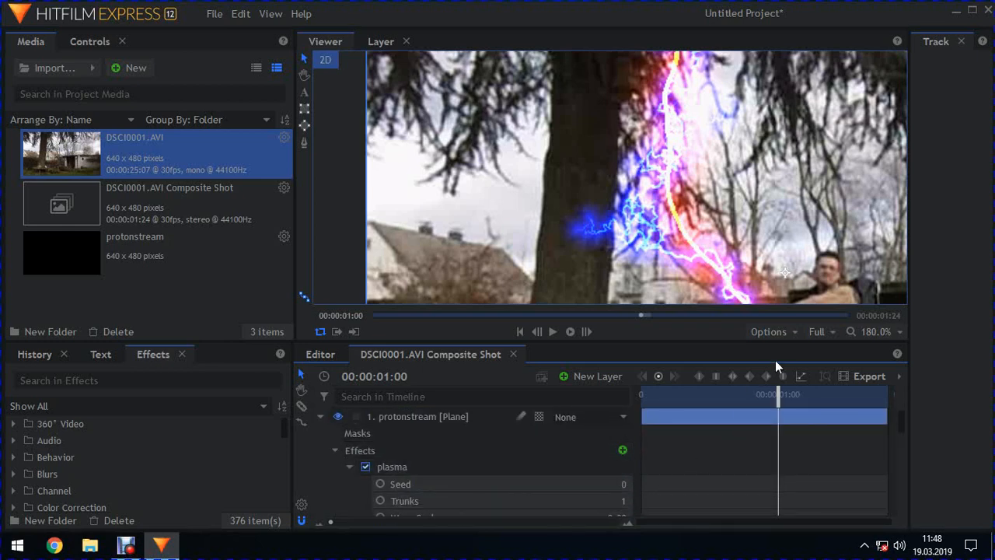
{"action": "left_click_drag", "start_coordinate": [775, 394], "coordinate": [669, 394]}
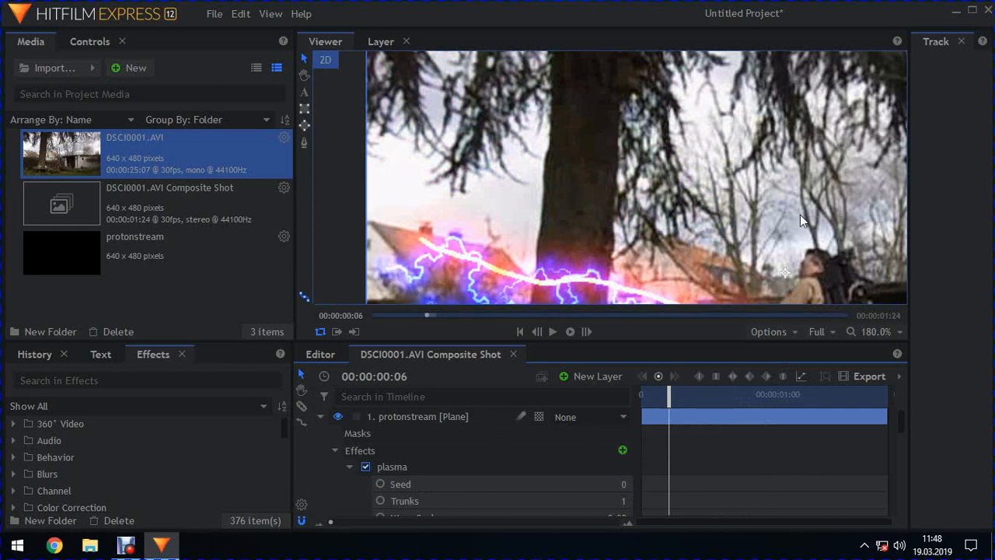
{"action": "left_click_drag", "start_coordinate": [653, 225], "coordinate": [649, 123]}
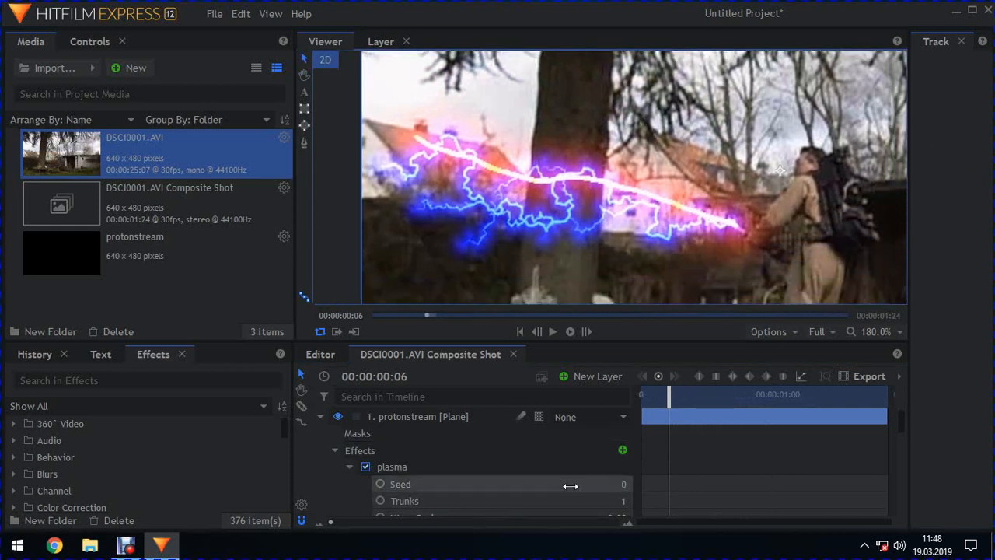
- Try other Seed, Trunks and Wave Scale values for the plasma, returning them to 0, 1 and 0.00
{"action": "left_click_drag", "start_coordinate": [622, 487], "coordinate": [622, 487]}
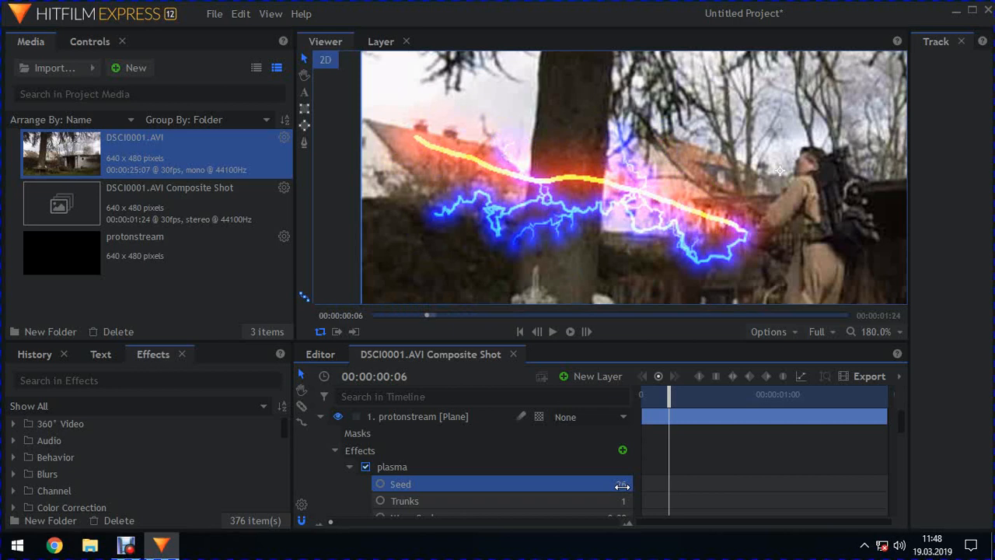
{"action": "left_click_drag", "start_coordinate": [622, 486], "coordinate": [614, 486]}
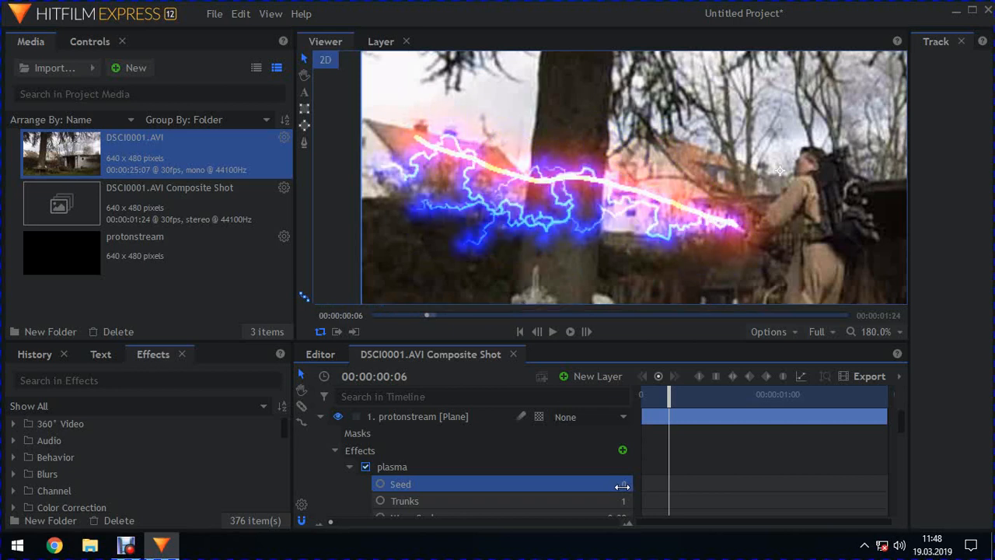
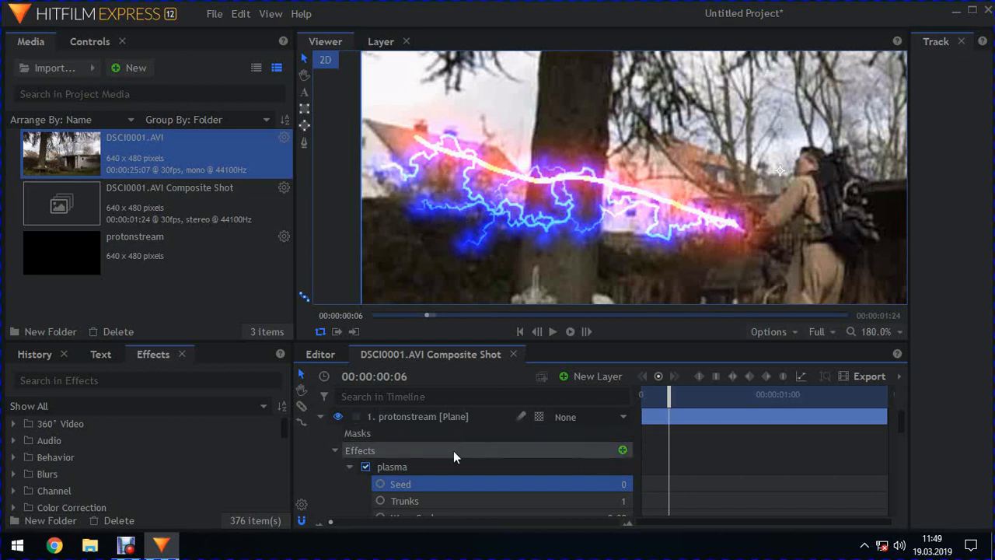
{"action": "scroll", "coordinate": [327, 459], "scroll_direction": "down", "scroll_amount": 1}
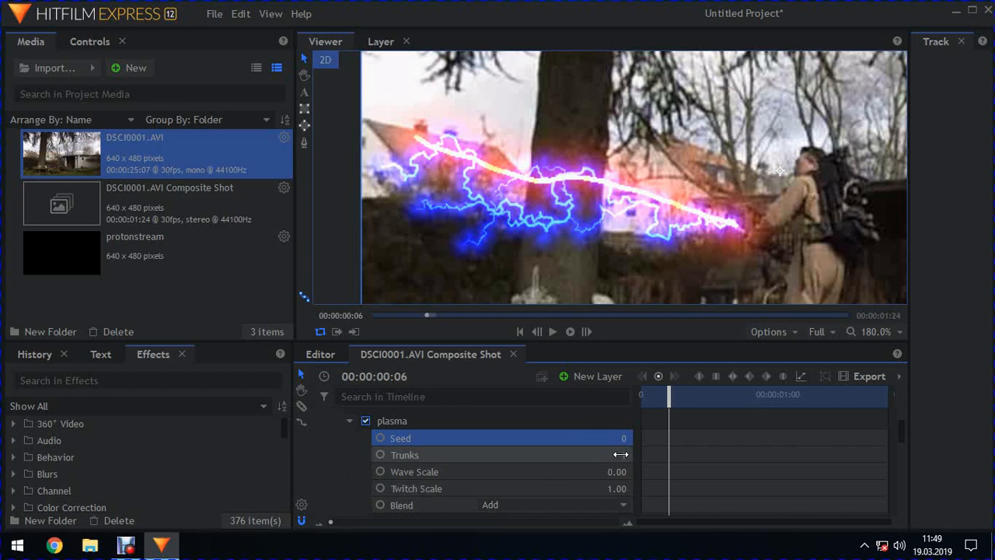
{"action": "left_click_drag", "start_coordinate": [619, 454], "coordinate": [620, 454]}
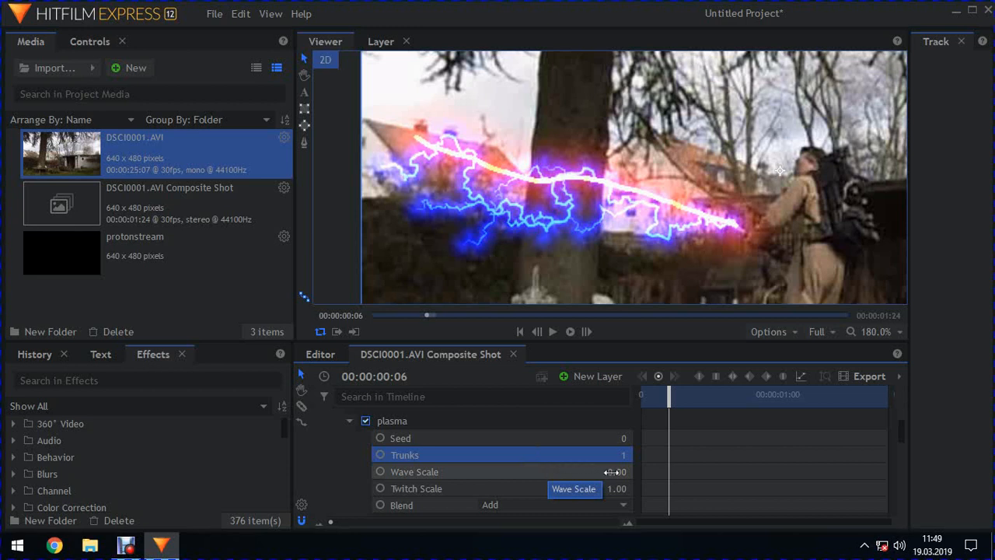
{"action": "left_click_drag", "start_coordinate": [616, 473], "coordinate": [618, 473]}
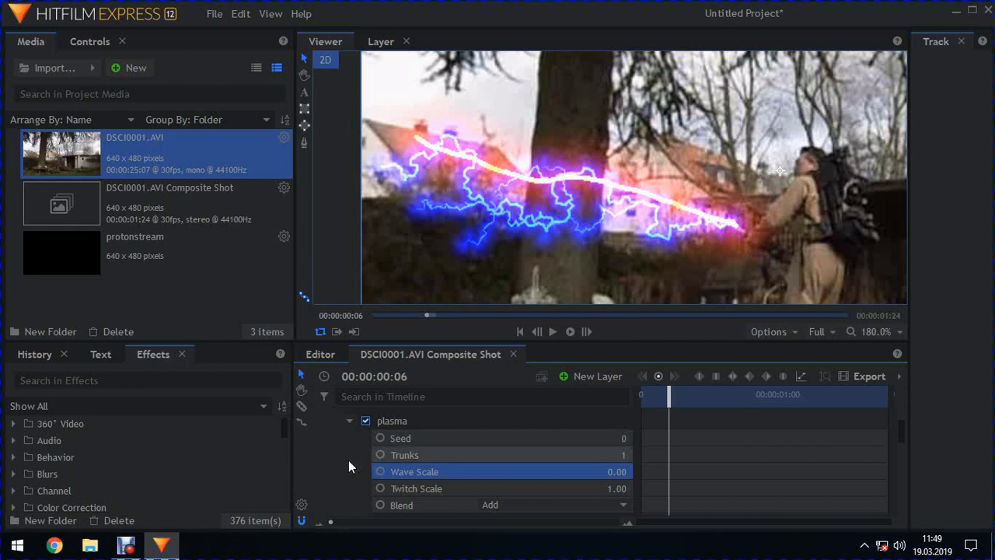
{"action": "scroll", "coordinate": [348, 460], "scroll_direction": "up", "scroll_amount": 1}
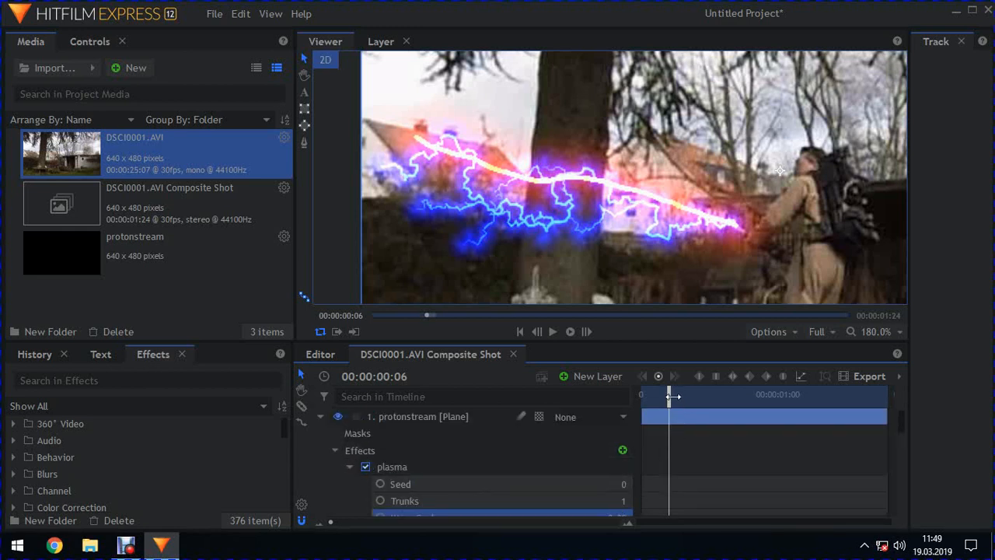
- Return to the first frame, collapse the protonstream layer and add a new plane layer with the default settings
{"action": "left_click_drag", "start_coordinate": [669, 397], "coordinate": [637, 409]}
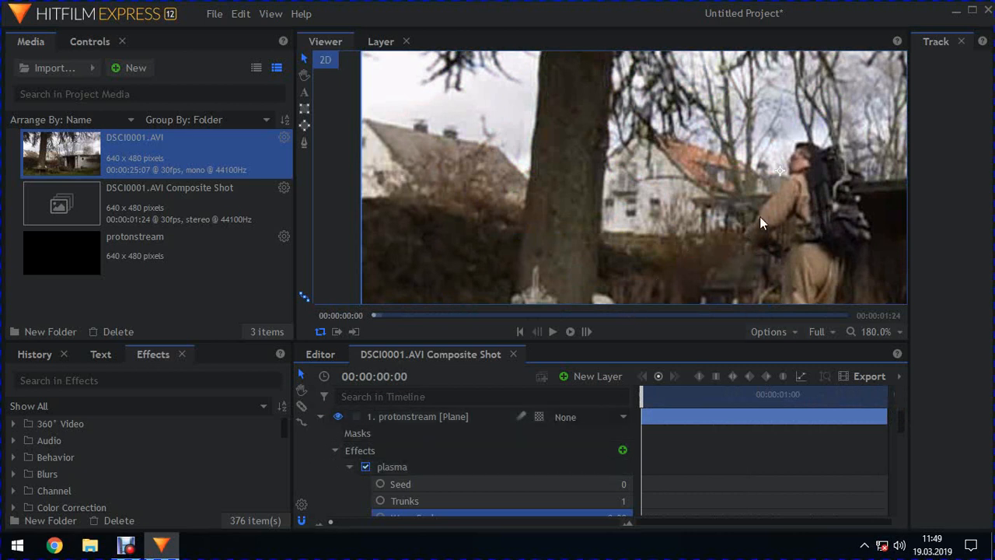
{"action": "left_click", "coordinate": [320, 417]}
{"action": "left_click", "coordinate": [597, 377]}
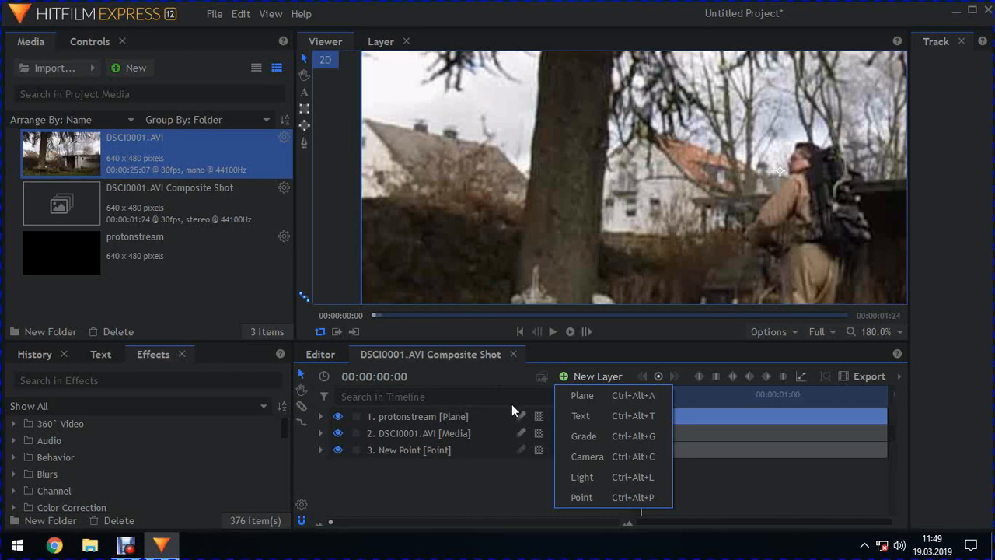
{"action": "left_click", "coordinate": [601, 400]}
{"action": "left_click", "coordinate": [601, 328]}
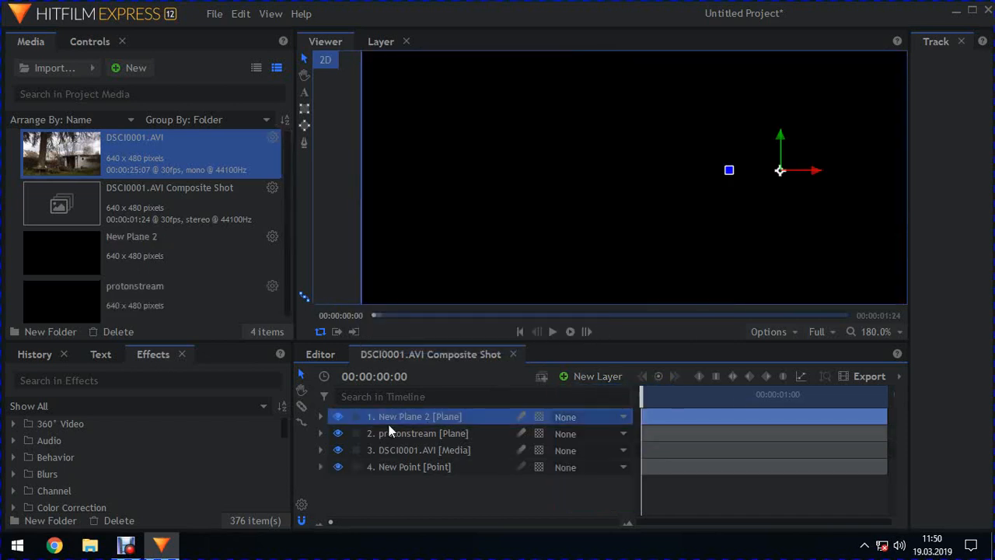
- Rename the new plane layer as flare and set its blend mode to Add
{"action": "right_click", "coordinate": [413, 420]}
{"action": "left_click", "coordinate": [457, 443]}
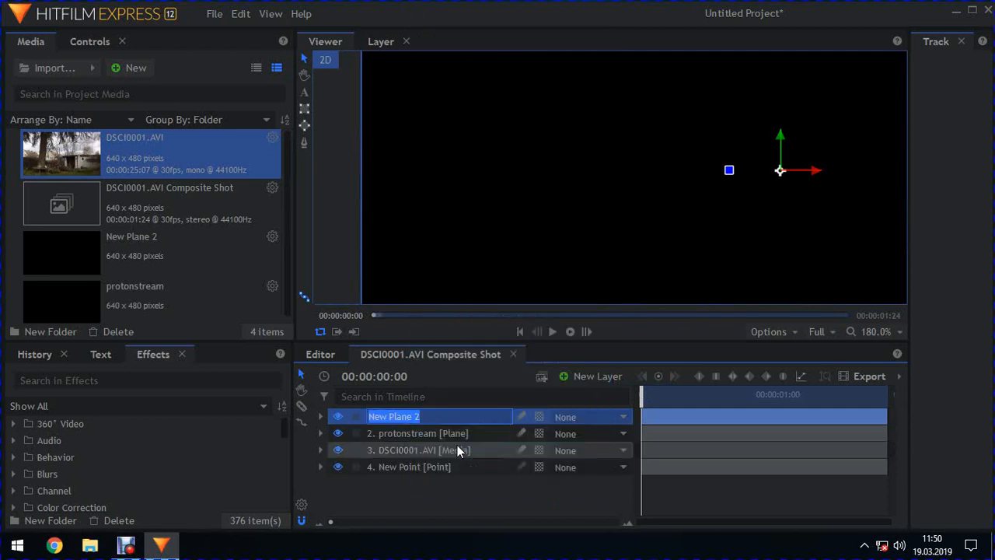
{"action": "type", "text": "flare"}
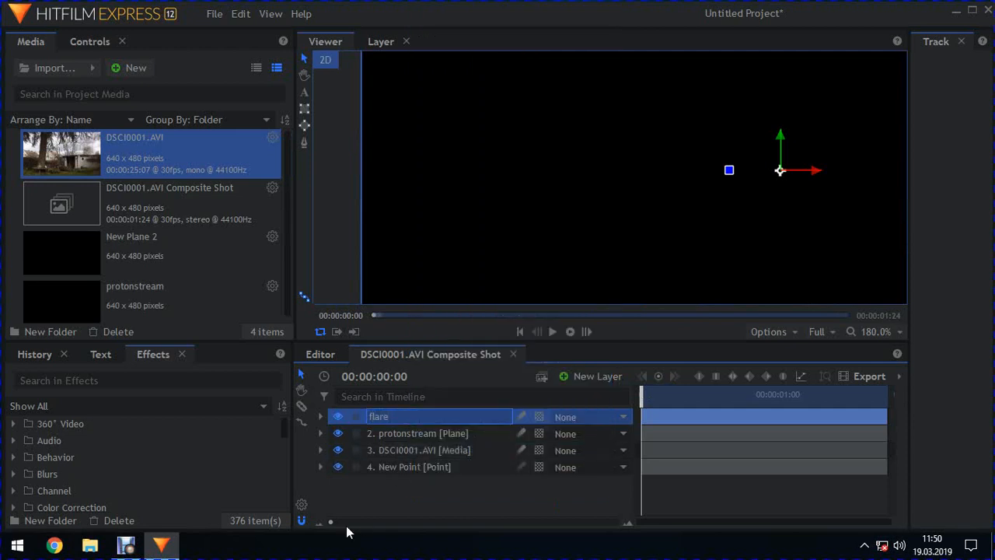
{"action": "left_click", "coordinate": [372, 485]}
{"action": "right_click", "coordinate": [479, 416]}
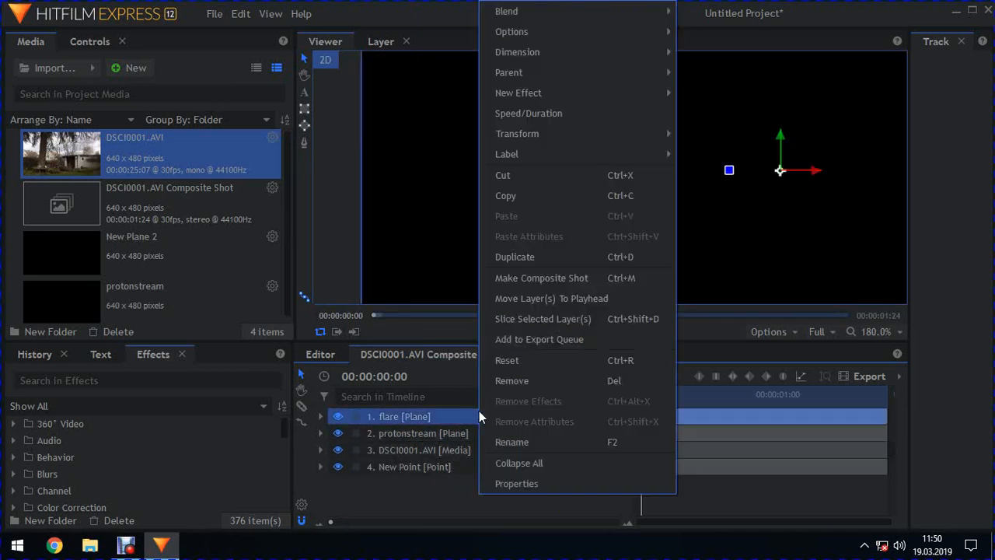
{"action": "mouse_move", "coordinate": [526, 12]}
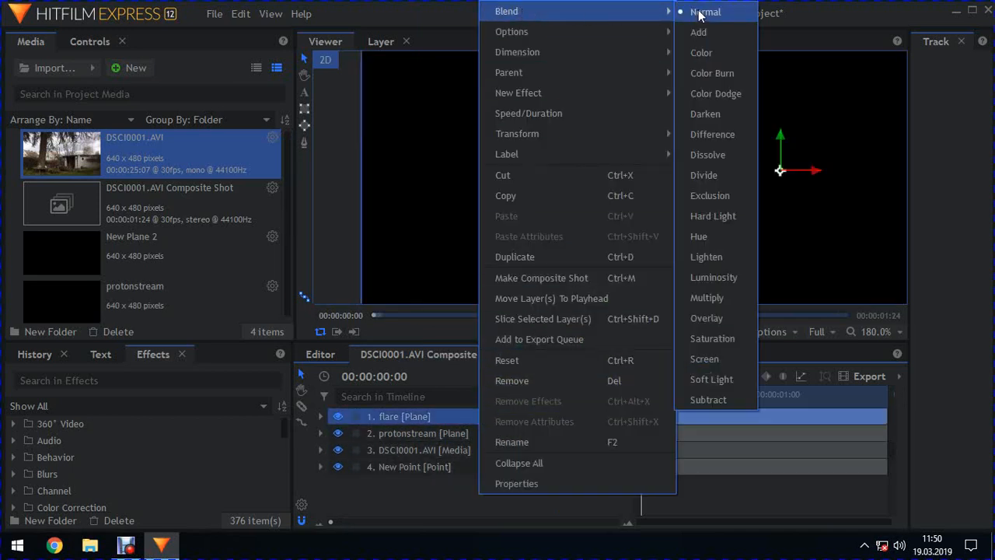
{"action": "left_click", "coordinate": [706, 32]}
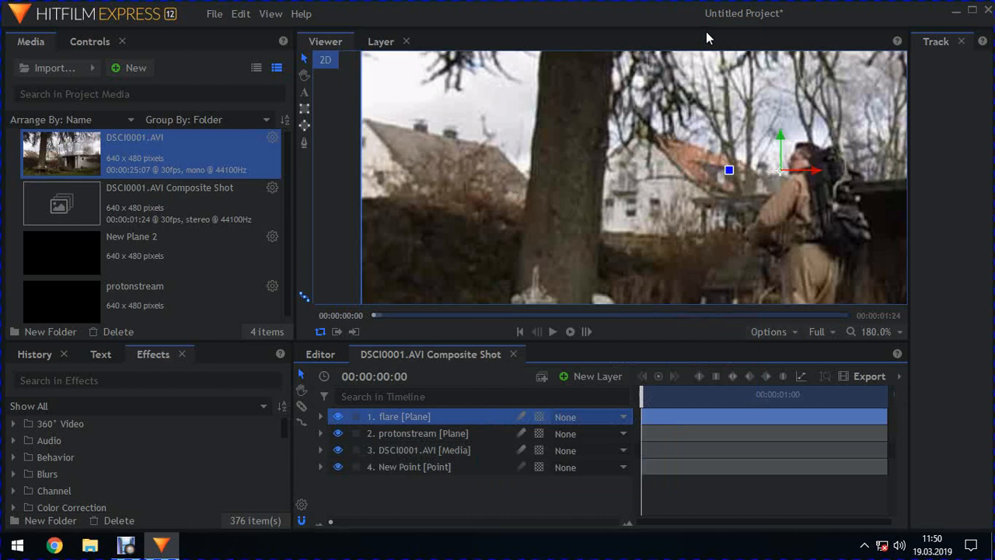
- Add the Light Flares effect to the flare layer
{"action": "left_click", "coordinate": [320, 417]}
{"action": "left_click", "coordinate": [622, 449]}
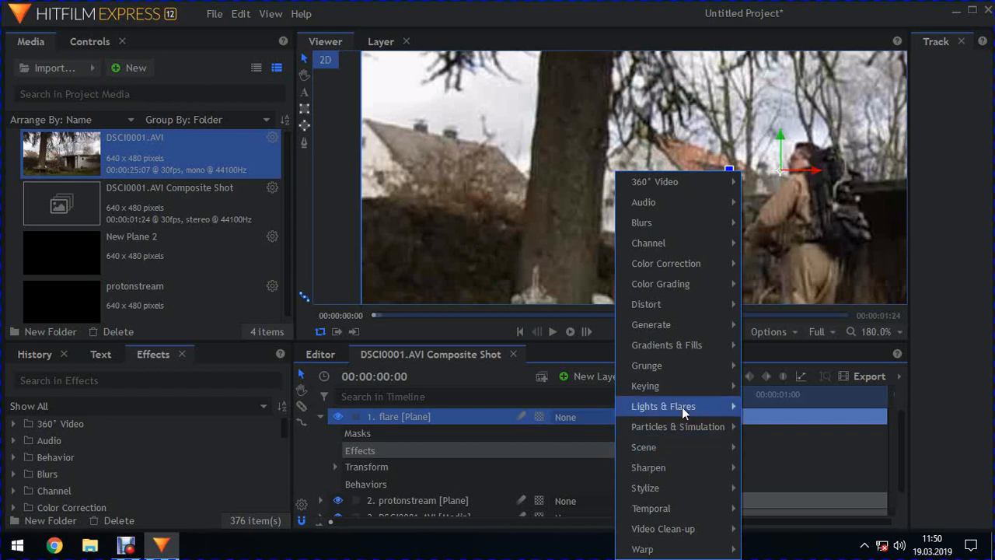
{"action": "mouse_move", "coordinate": [692, 410]}
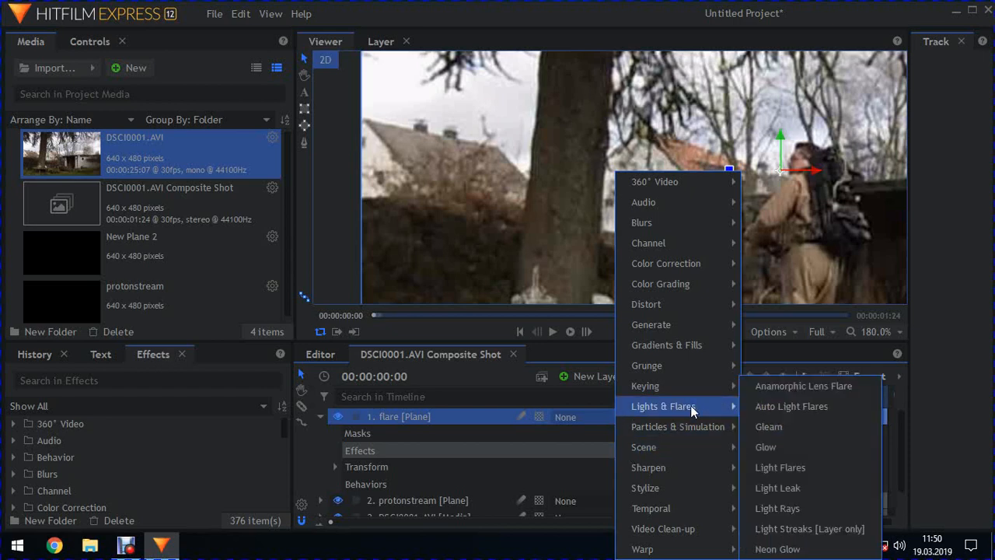
{"action": "left_click", "coordinate": [794, 465]}
{"action": "left_click_drag", "start_coordinate": [700, 222], "coordinate": [659, 219]}
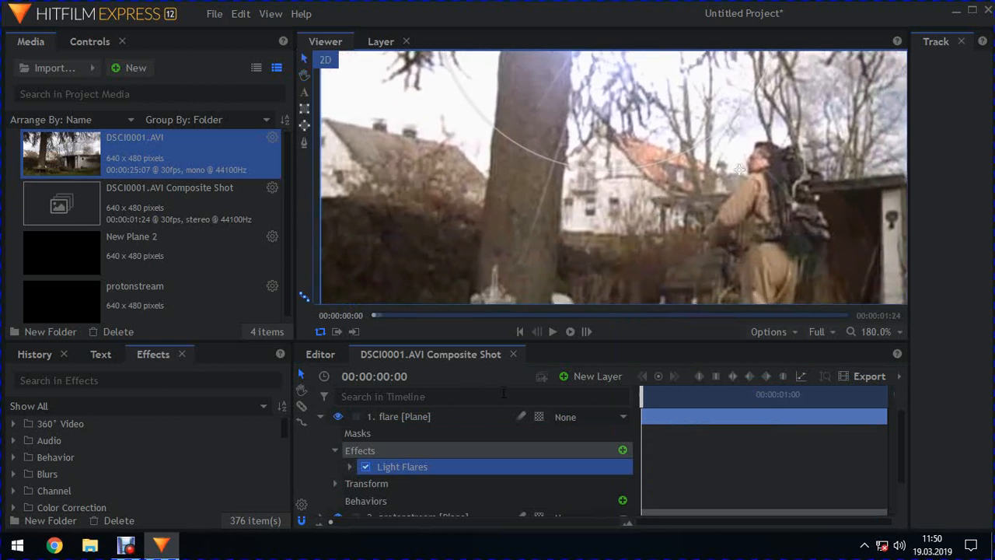
- Set the Light Flares hotspot position to use the New Point layer
{"action": "left_click", "coordinate": [350, 467]}
{"action": "scroll", "coordinate": [486, 448], "scroll_direction": "down", "scroll_amount": 1}
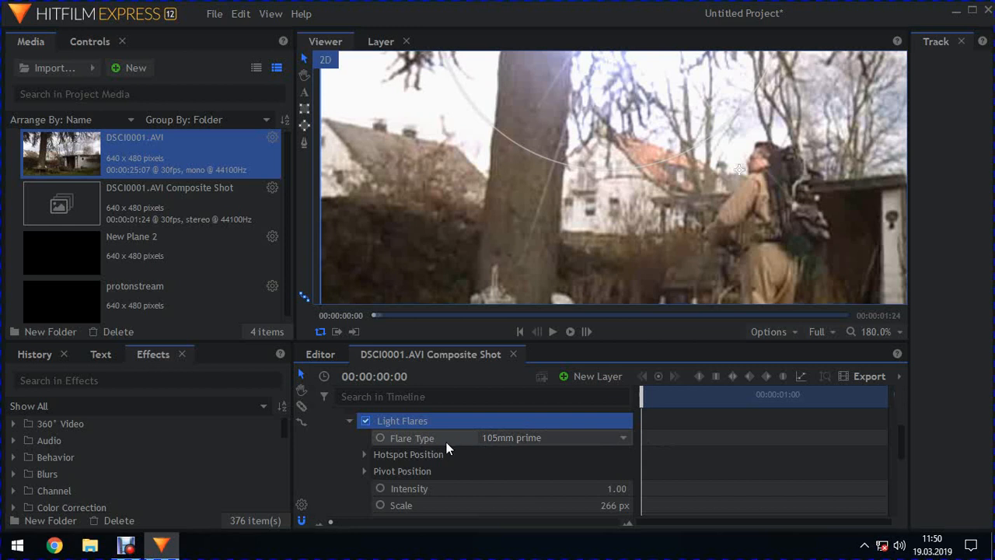
{"action": "left_click", "coordinate": [364, 455]}
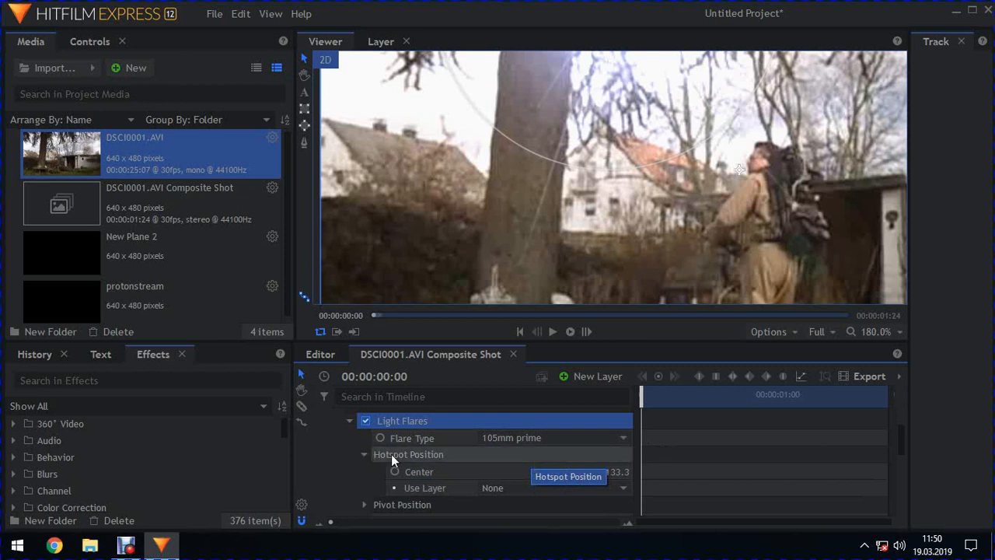
{"action": "left_click", "coordinate": [551, 489]}
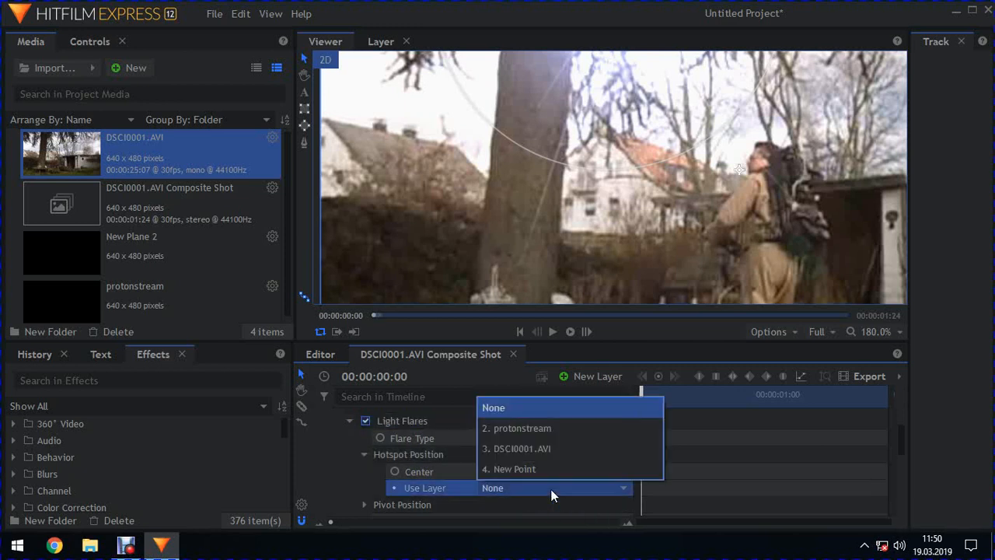
{"action": "left_click", "coordinate": [552, 468]}
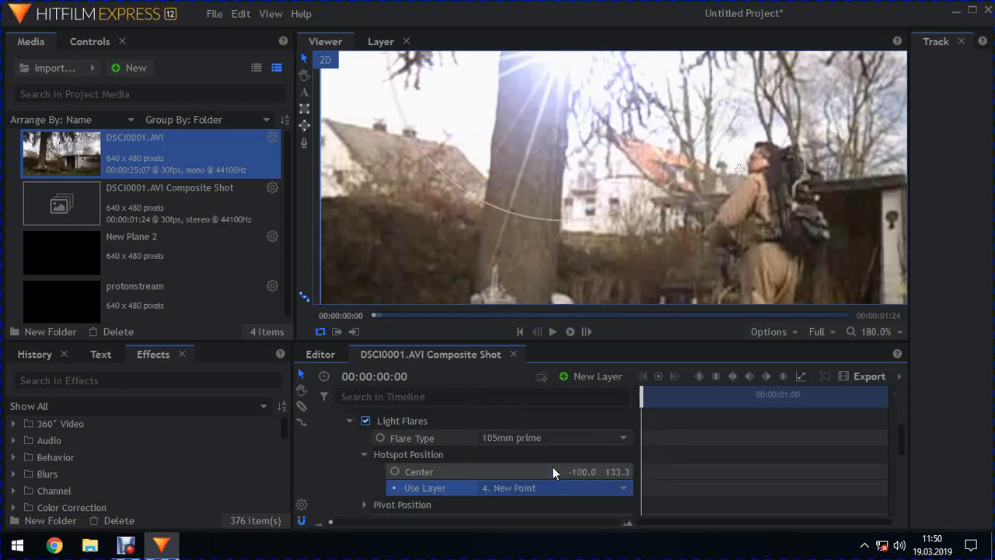
- Set the Light Flares hotspot Center to 0, 0 and collapse the Hotspot Position group
{"action": "left_click", "coordinate": [577, 469]}
{"action": "type", "text": "0"}
{"action": "key", "text": "Tab"}
{"action": "type", "text": "0"}
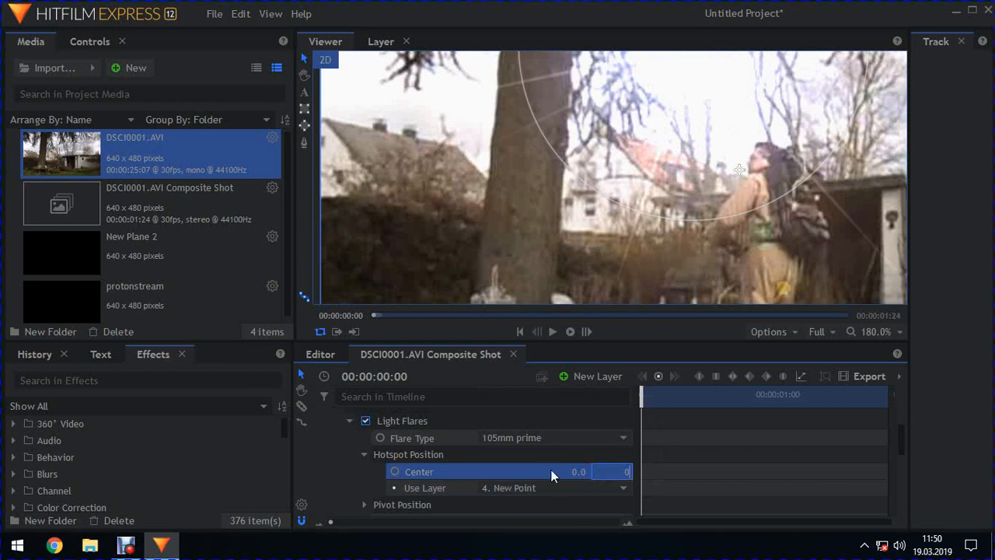
{"action": "key", "text": "Return"}
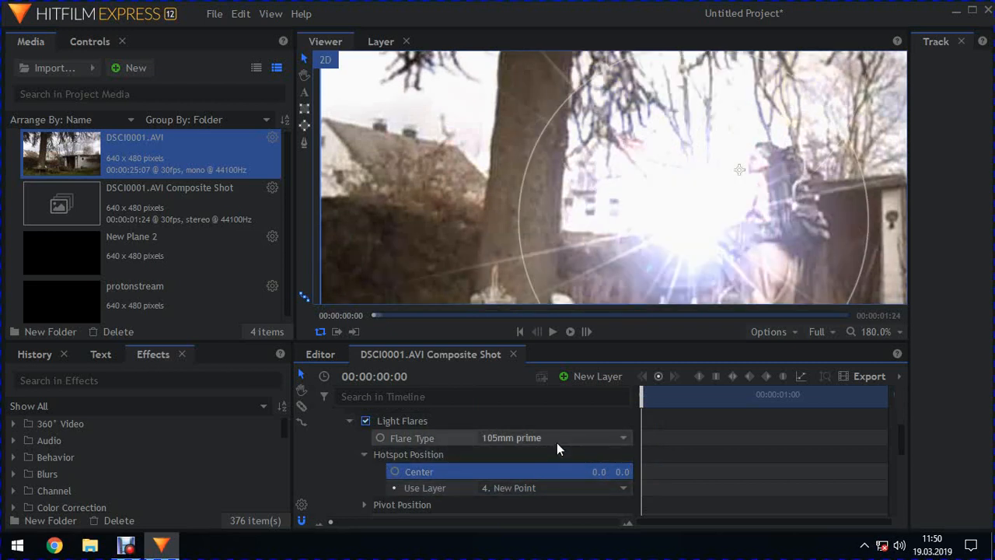
{"action": "left_click", "coordinate": [364, 454]}
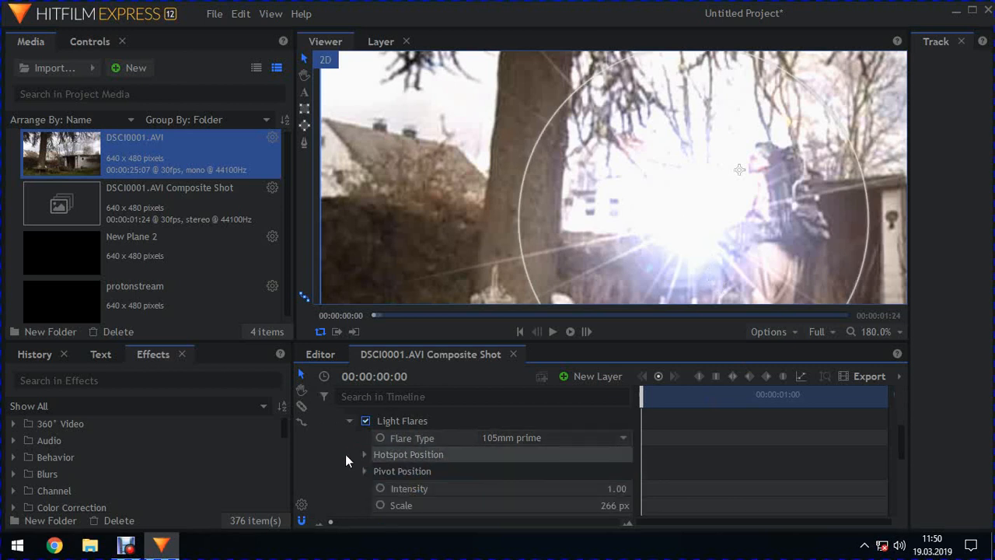
- Set the light flare's Scale to 75 px and Intensity to 1.28, and keyframe Intensity at the first frame
{"action": "scroll", "coordinate": [373, 433], "scroll_direction": "down", "scroll_amount": 1}
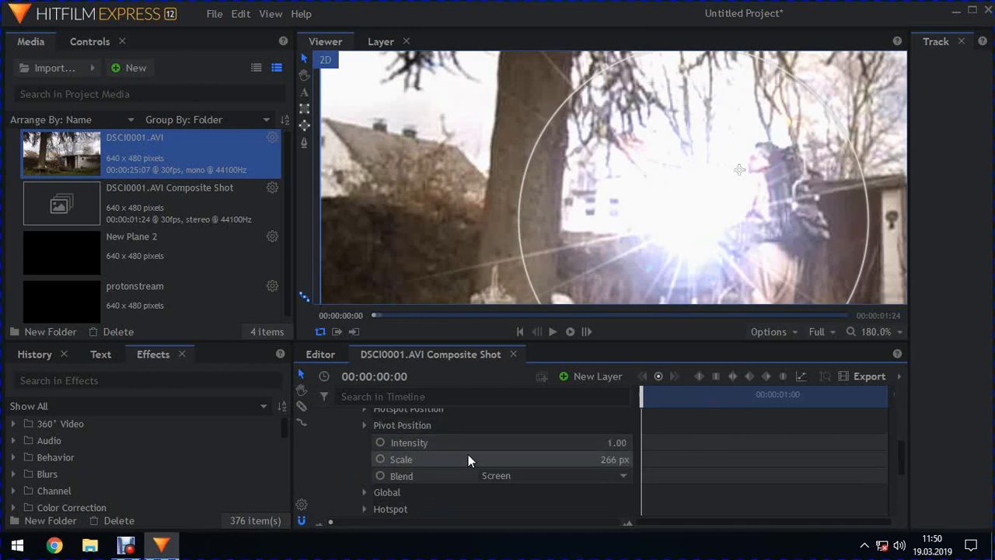
{"action": "left_click_drag", "start_coordinate": [621, 459], "coordinate": [615, 442]}
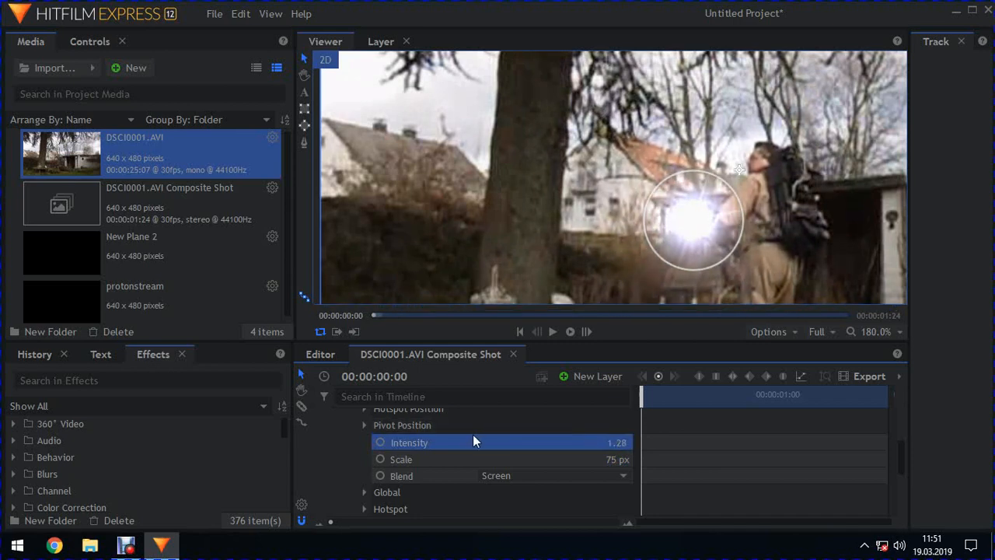
{"action": "left_click", "coordinate": [380, 442]}
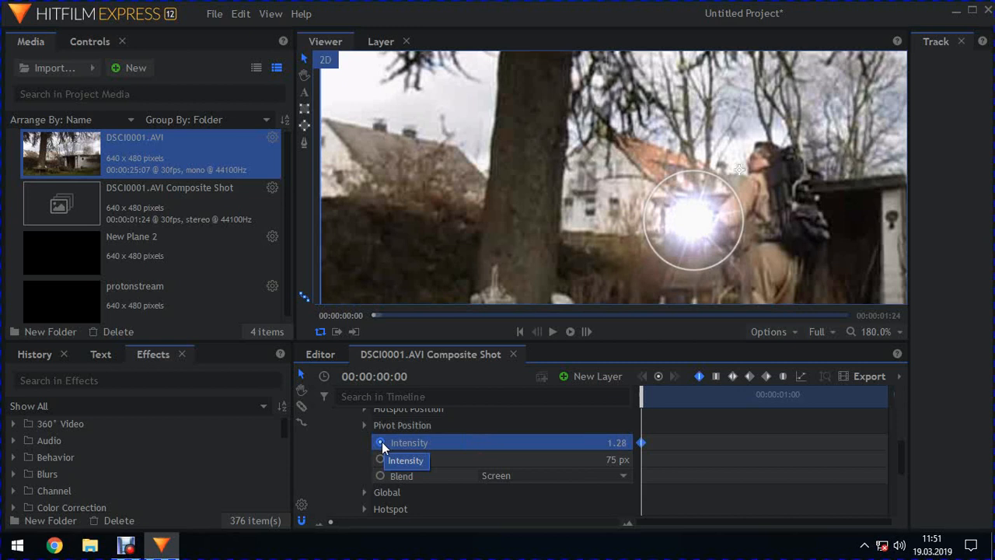
- Add flickering Intensity keyframes to the light flare about every two frames through frame 17, ending at 1.30
{"action": "key", "text": "Right"}
{"action": "key", "text": "Right"}
{"action": "key", "text": "Right"}
{"action": "key", "text": "Right"}
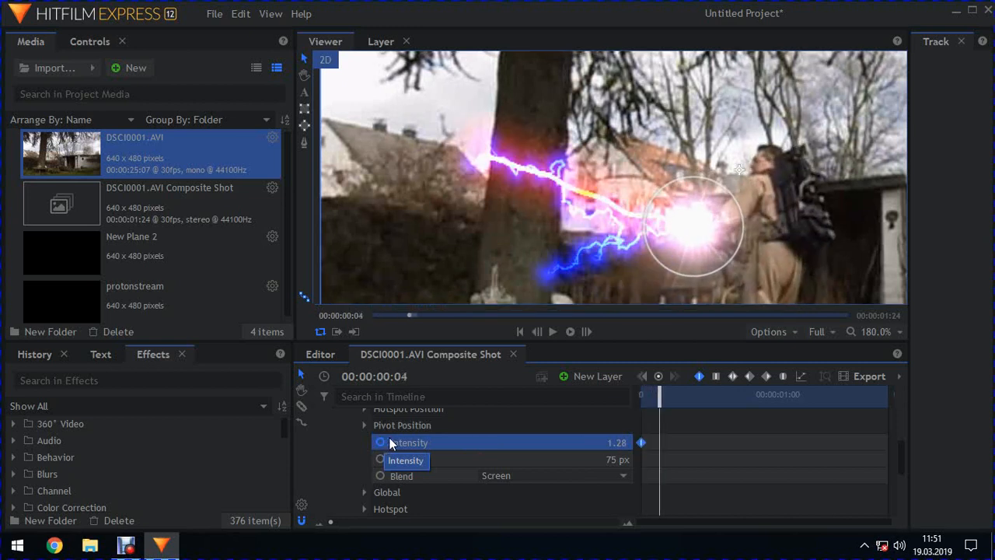
{"action": "key", "text": "Left"}
{"action": "key", "text": "Left"}
{"action": "key", "text": "Left"}
{"action": "key", "text": "Right"}
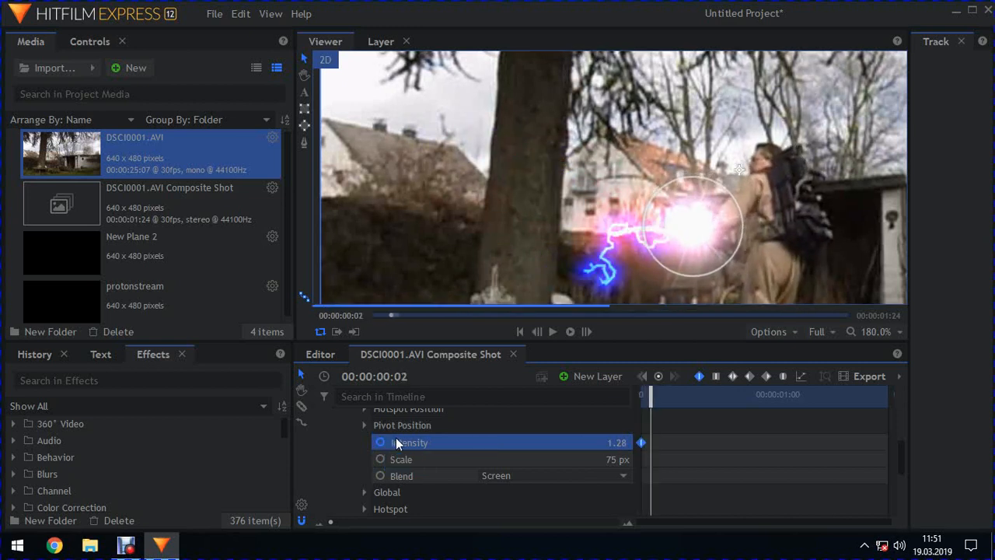
{"action": "left_click_drag", "start_coordinate": [616, 443], "coordinate": [618, 443]}
{"action": "key", "text": "Right"}
{"action": "key", "text": "Right"}
{"action": "key", "text": "Right"}
{"action": "key", "text": "Right"}
{"action": "key", "text": "Right"}
{"action": "key", "text": "Right"}
{"action": "key", "text": "Right"}
{"action": "key", "text": "Right"}
{"action": "key", "text": "Right"}
{"action": "key", "text": "Right"}
{"action": "key", "text": "Right"}
{"action": "key", "text": "Right"}
{"action": "key", "text": "Right"}
{"action": "key", "text": "Right"}
{"action": "key", "text": "Right"}
{"action": "key", "text": "Right"}
{"action": "key", "text": "Right"}
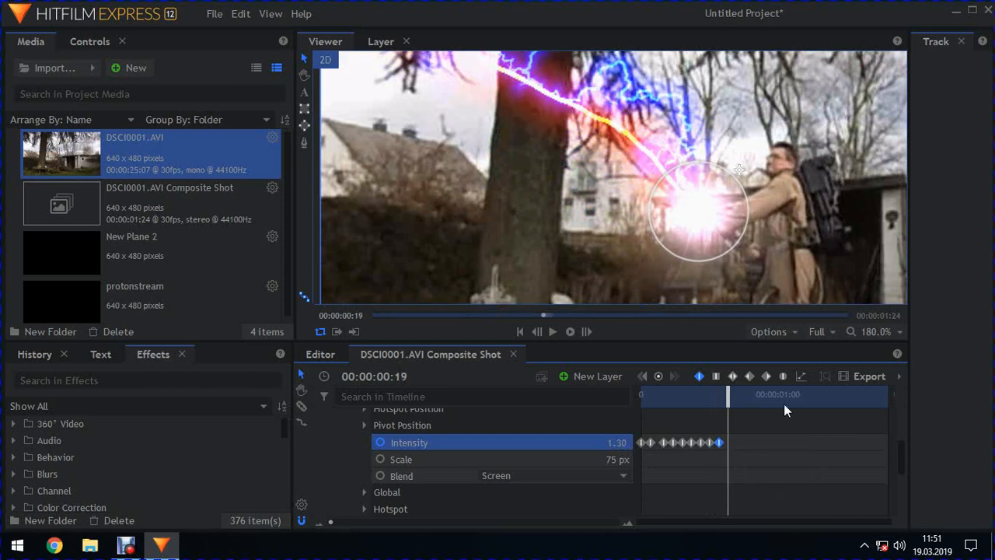
- Copy all of the light flare's Intensity keyframes and paste them at 00:00:00:19 and again at 00:00:01:07
{"action": "left_click_drag", "start_coordinate": [743, 464], "coordinate": [640, 454]}
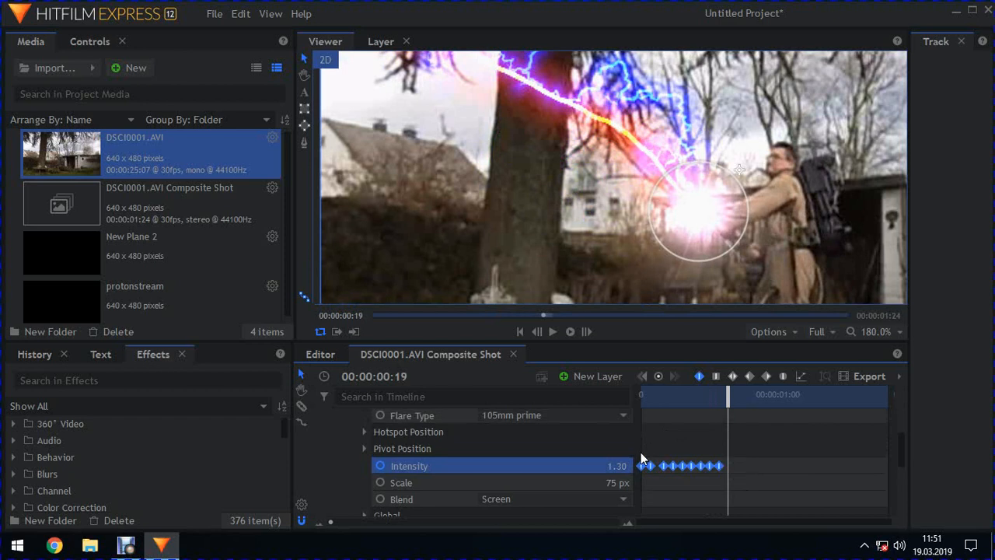
{"action": "right_click", "coordinate": [692, 466]}
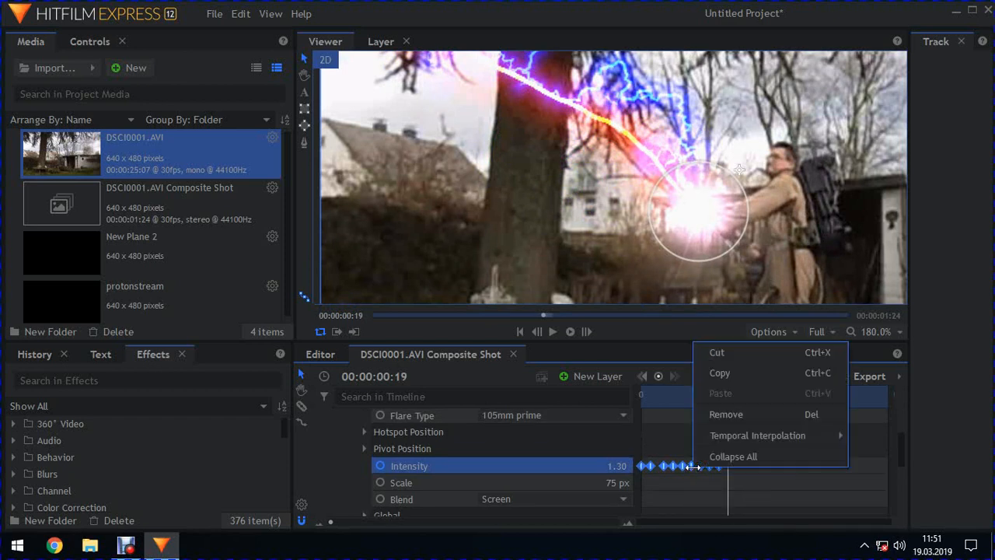
{"action": "left_click", "coordinate": [733, 374]}
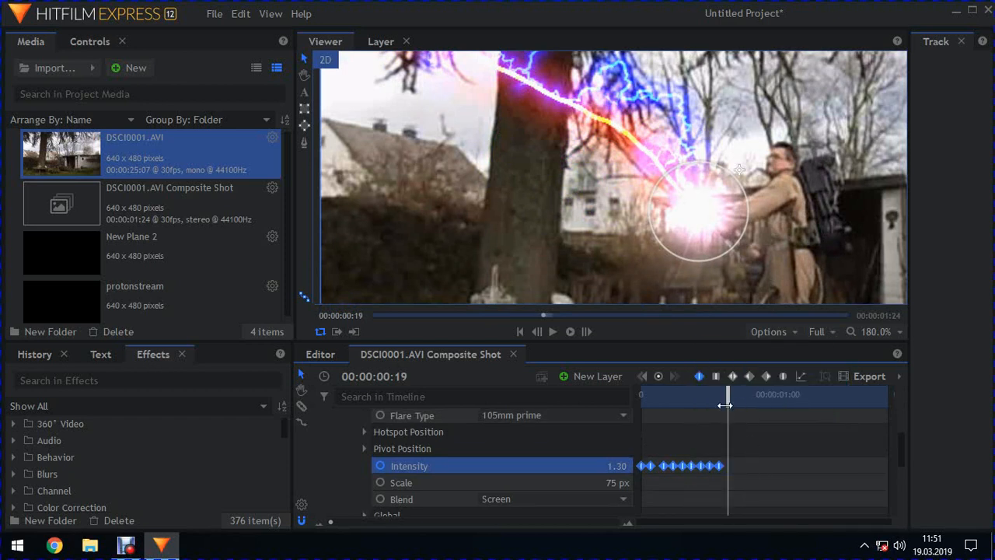
{"action": "right_click", "coordinate": [754, 480]}
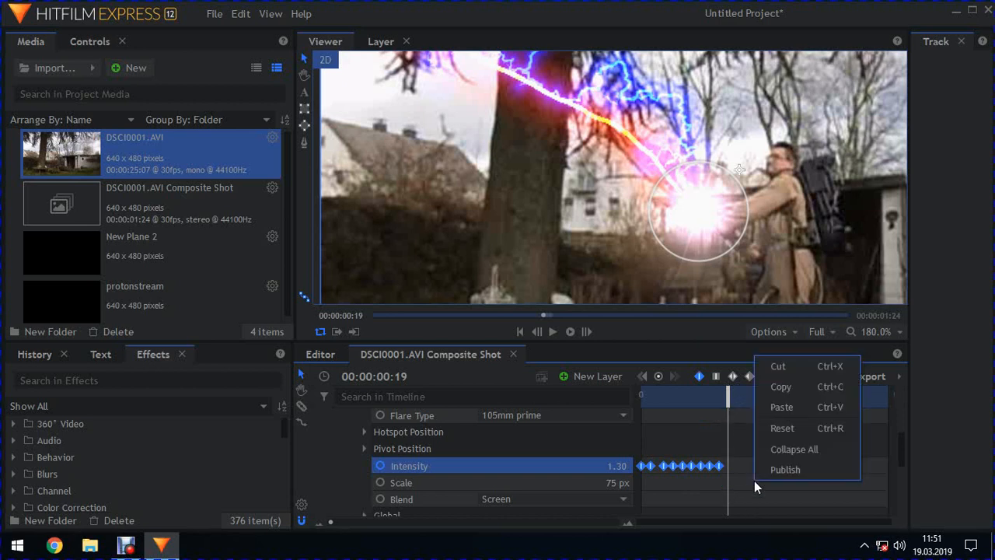
{"action": "left_click", "coordinate": [799, 405]}
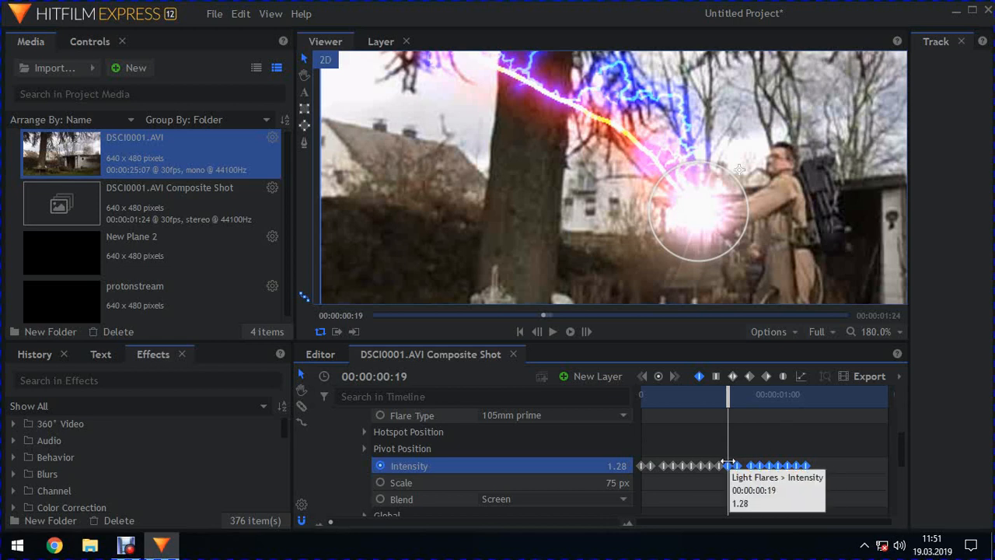
{"action": "left_click_drag", "start_coordinate": [726, 404], "coordinate": [806, 415]}
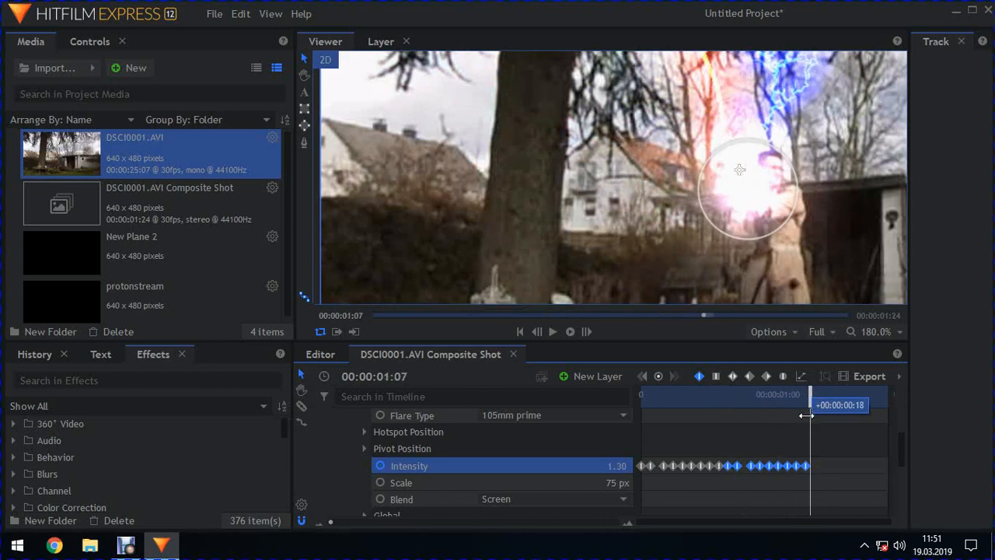
{"action": "right_click", "coordinate": [829, 492]}
{"action": "left_click", "coordinate": [891, 419]}
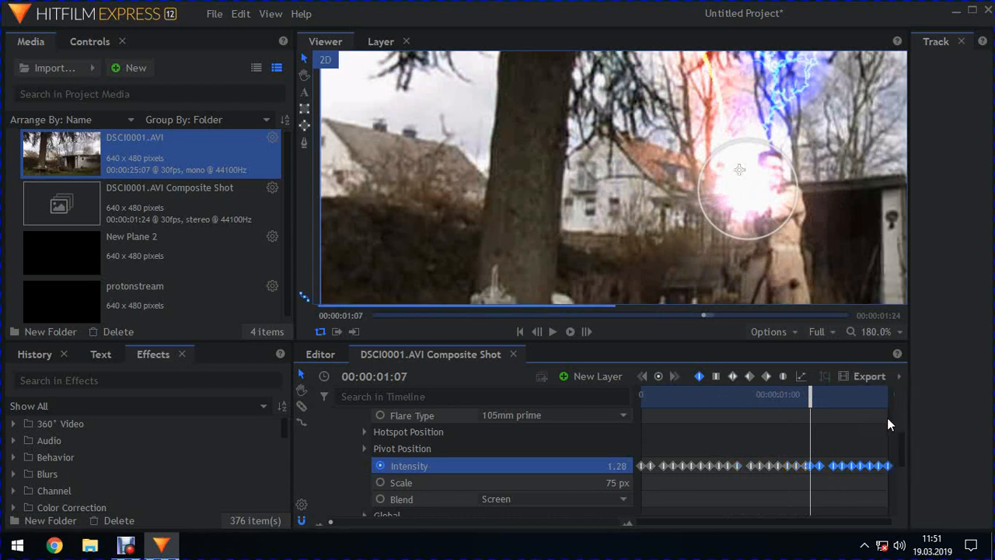
- Return the playhead to the first frame and collapse the flare layer
{"action": "left_click_drag", "start_coordinate": [811, 402], "coordinate": [634, 414]}
{"action": "scroll", "coordinate": [357, 464], "scroll_direction": "up", "scroll_amount": 4}
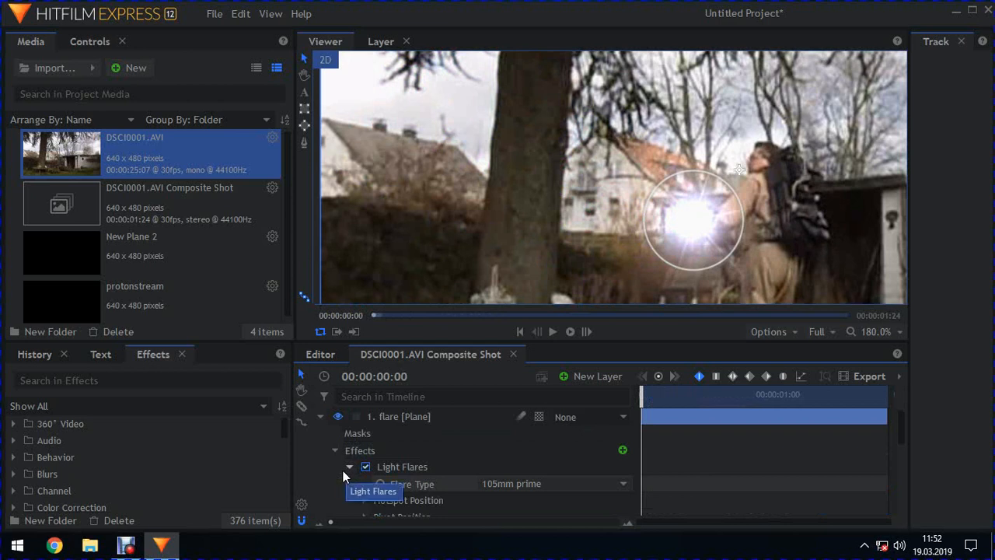
{"action": "left_click", "coordinate": [320, 416]}
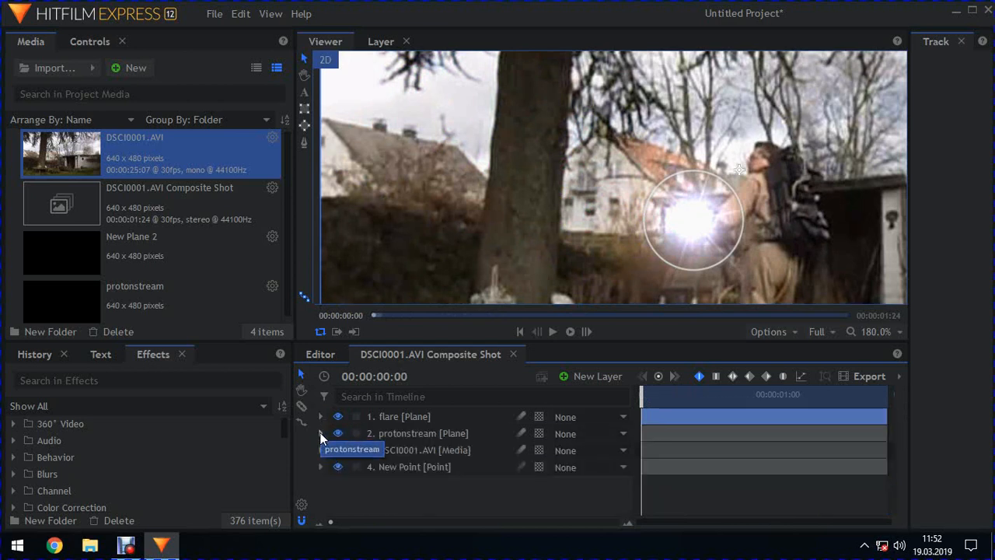
- Add the Motion Blur effect to the protonstream layer
{"action": "left_click", "coordinate": [319, 433]}
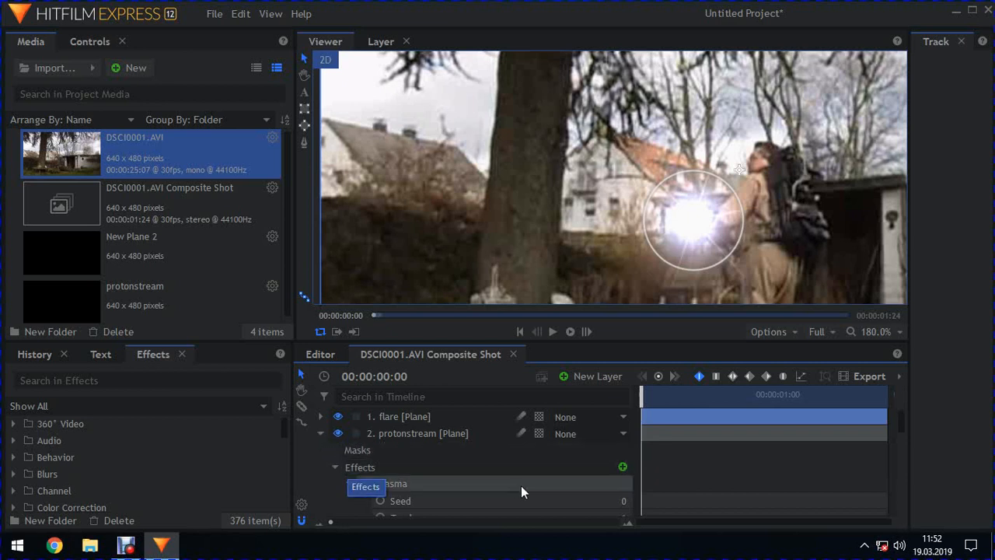
{"action": "left_click", "coordinate": [622, 467]}
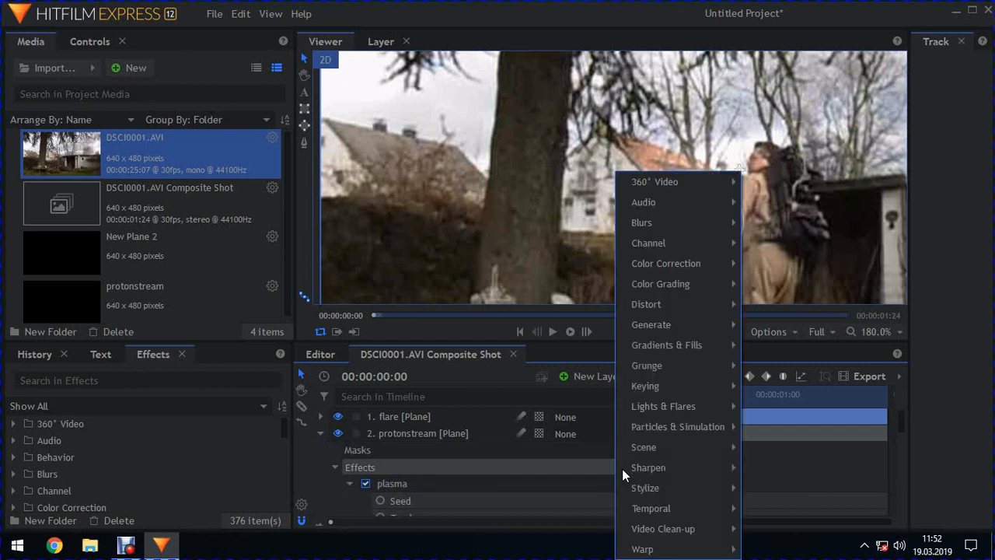
{"action": "mouse_move", "coordinate": [715, 233]}
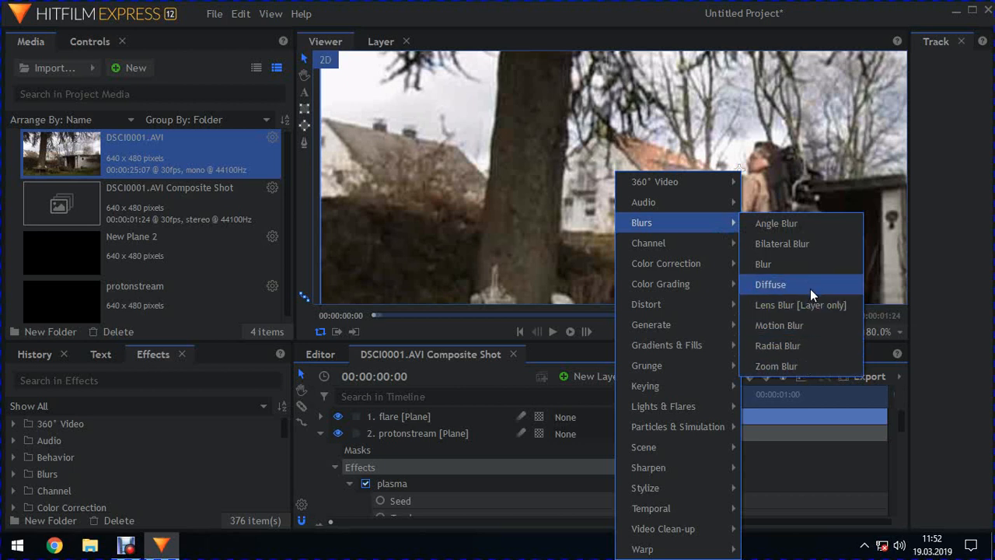
{"action": "left_click", "coordinate": [816, 324]}
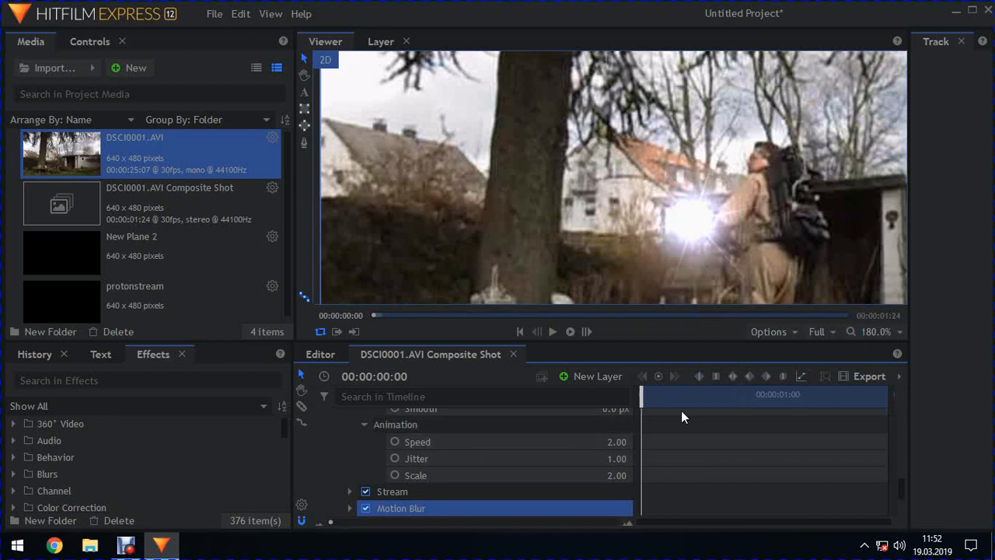
{"action": "left_click_drag", "start_coordinate": [643, 397], "coordinate": [638, 426]}
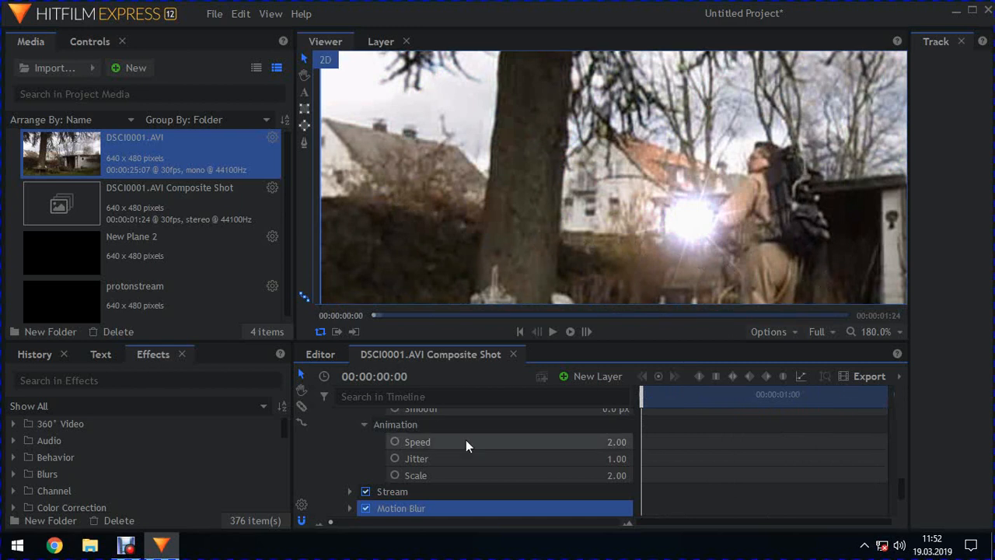
- Collapse the plasma effect and the protonstream layer in the timeline
{"action": "scroll", "coordinate": [428, 475], "scroll_direction": "up", "scroll_amount": 6}
{"action": "scroll", "coordinate": [428, 475], "scroll_direction": "up", "scroll_amount": 3}
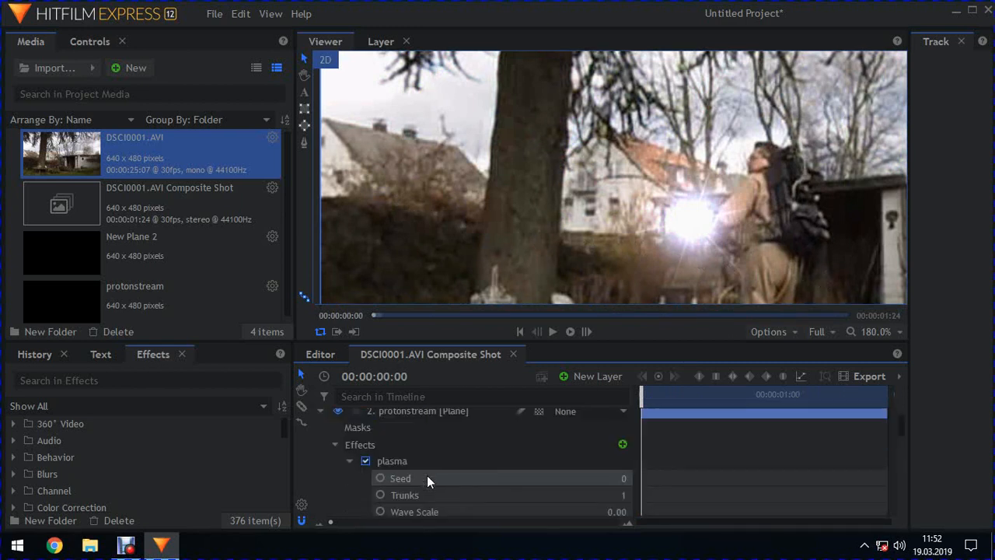
{"action": "left_click", "coordinate": [349, 460]}
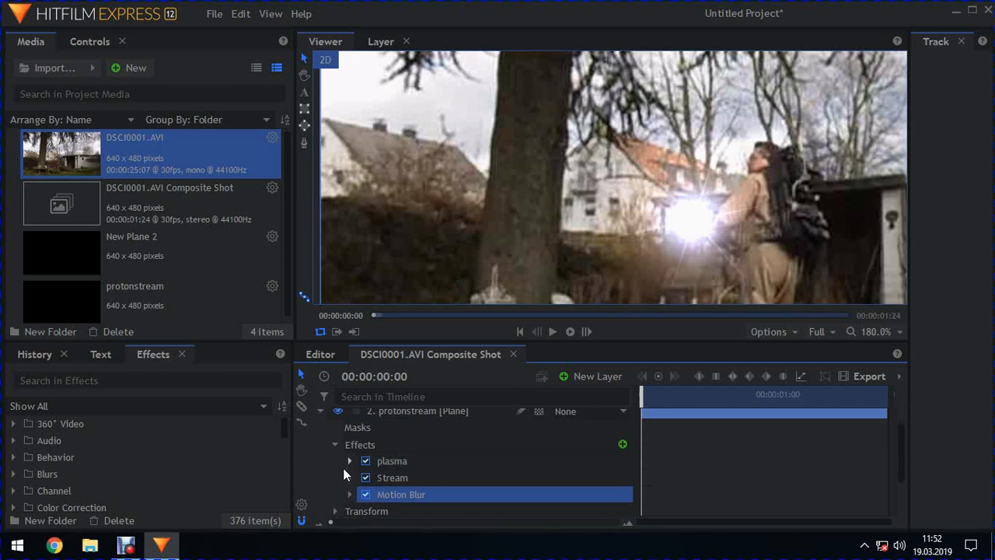
{"action": "scroll", "coordinate": [411, 443], "scroll_direction": "up", "scroll_amount": 1}
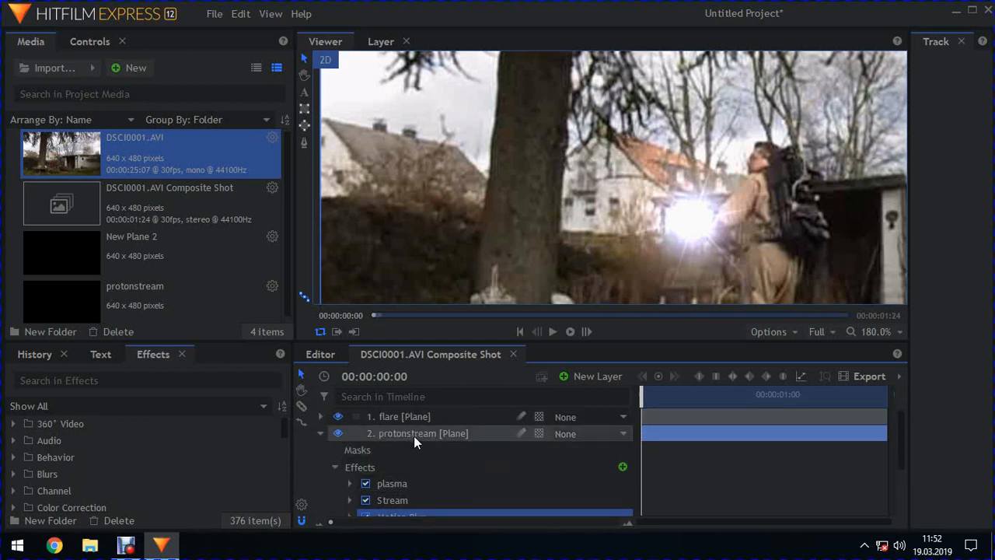
{"action": "left_click", "coordinate": [320, 433]}
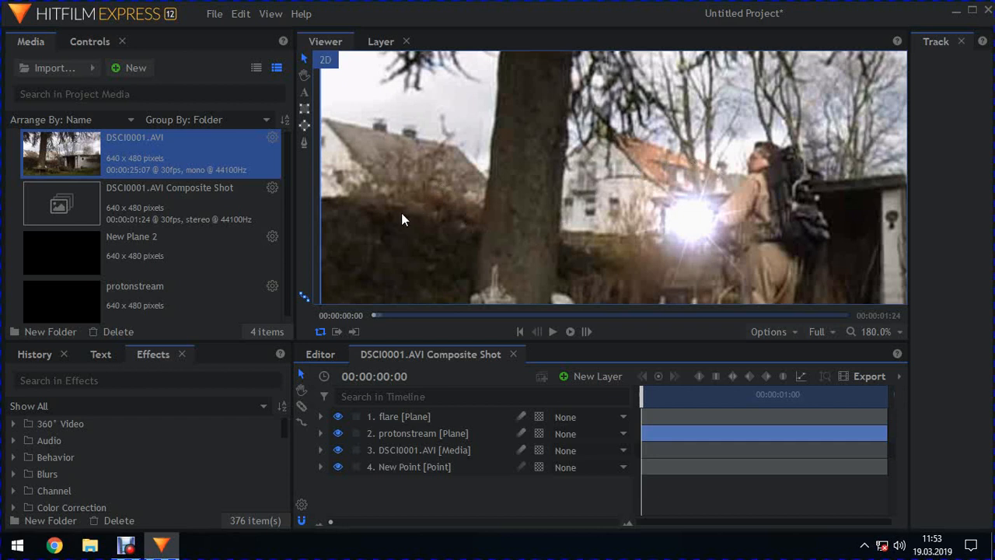
- Rename the New Point layer to gun1
{"action": "right_click", "coordinate": [417, 471]}
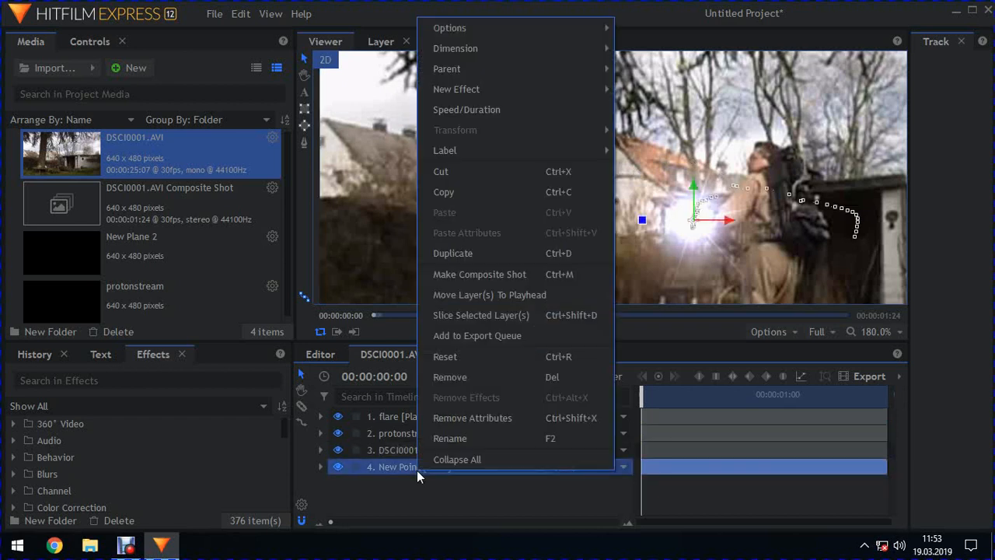
{"action": "left_click", "coordinate": [464, 439]}
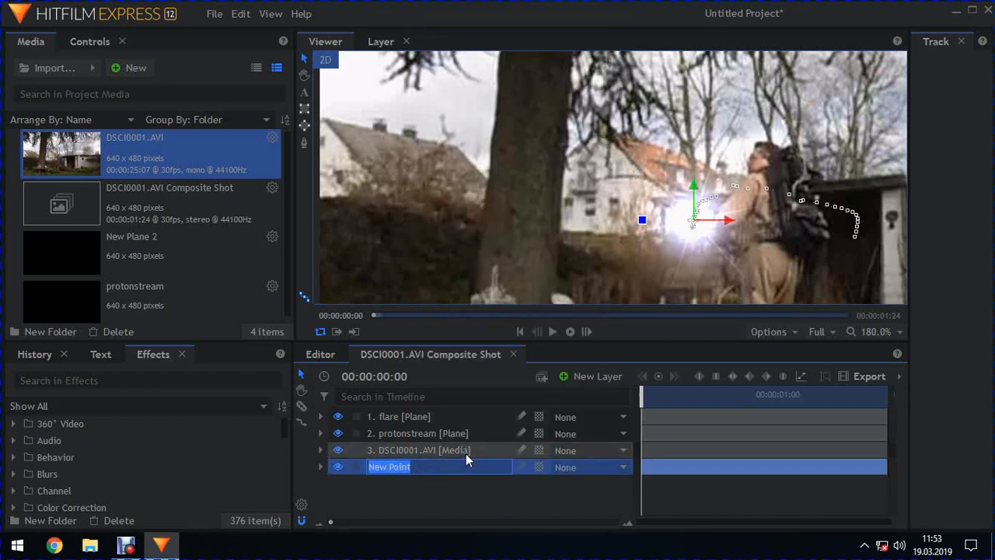
{"action": "type", "text": "gun"}
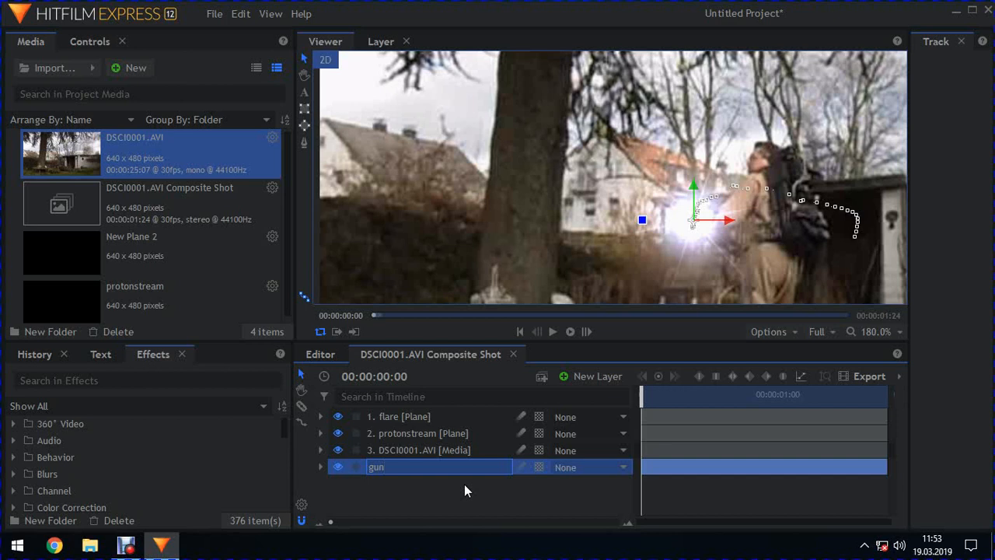
{"action": "type", "text": "1"}
{"action": "left_click", "coordinate": [464, 493]}
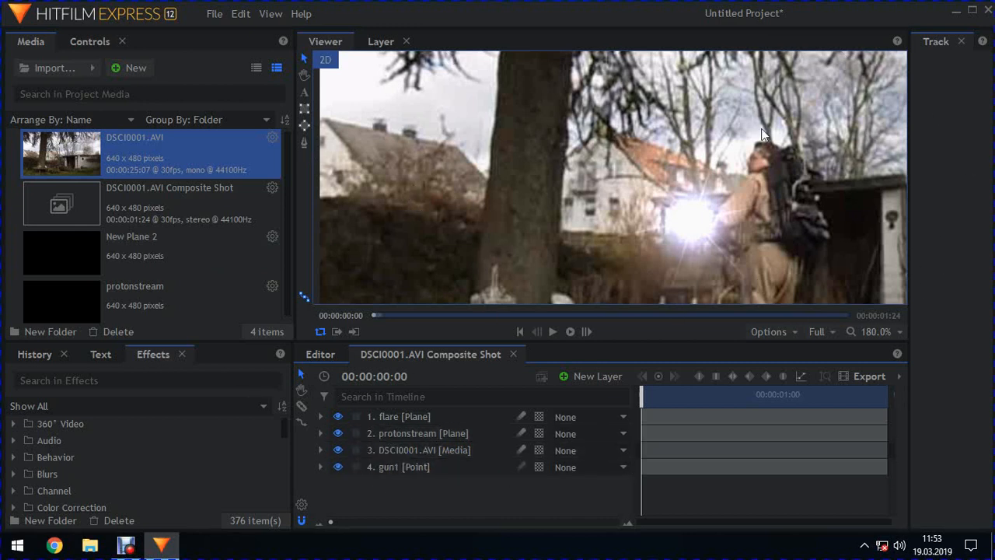
- Compare the shot at 00:00:01:14 with the protonstream layer hidden and shown, and return to the first frame
{"action": "left_click_drag", "start_coordinate": [642, 393], "coordinate": [841, 393]}
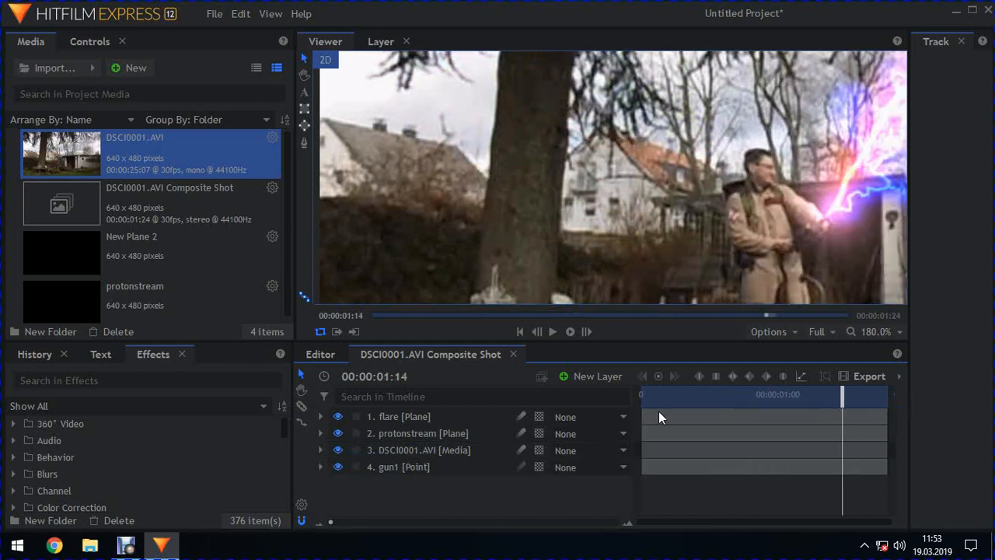
{"action": "left_click", "coordinate": [338, 434]}
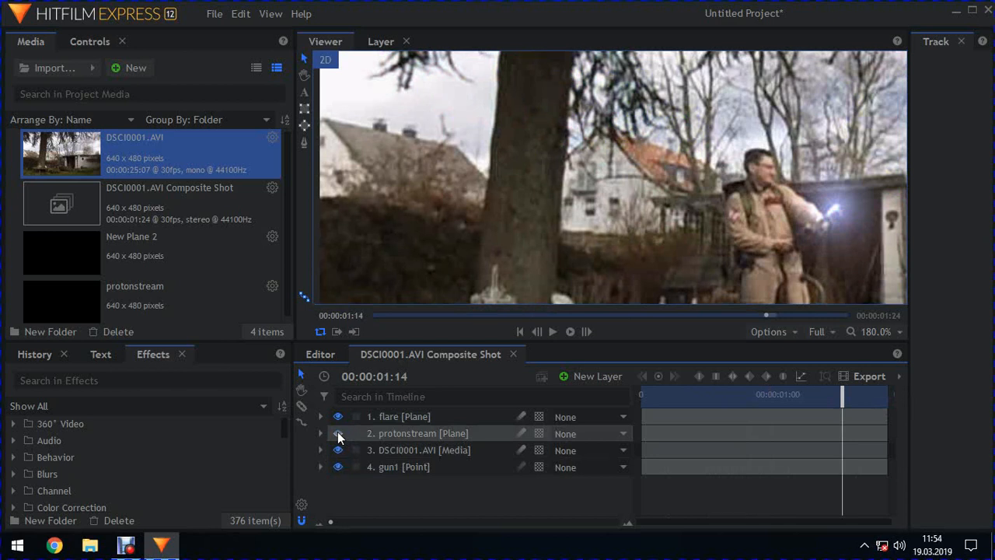
{"action": "left_click", "coordinate": [339, 434]}
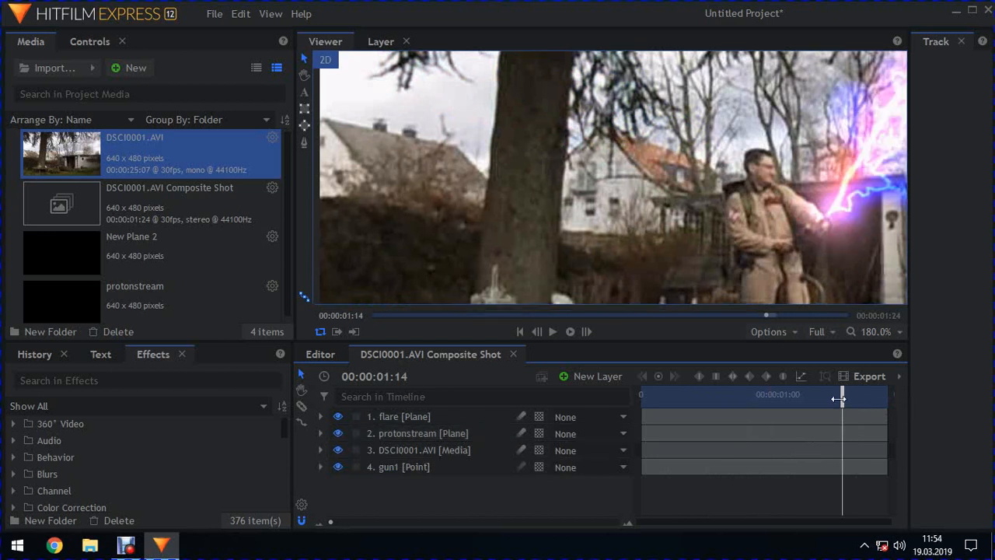
{"action": "left_click_drag", "start_coordinate": [840, 398], "coordinate": [627, 395]}
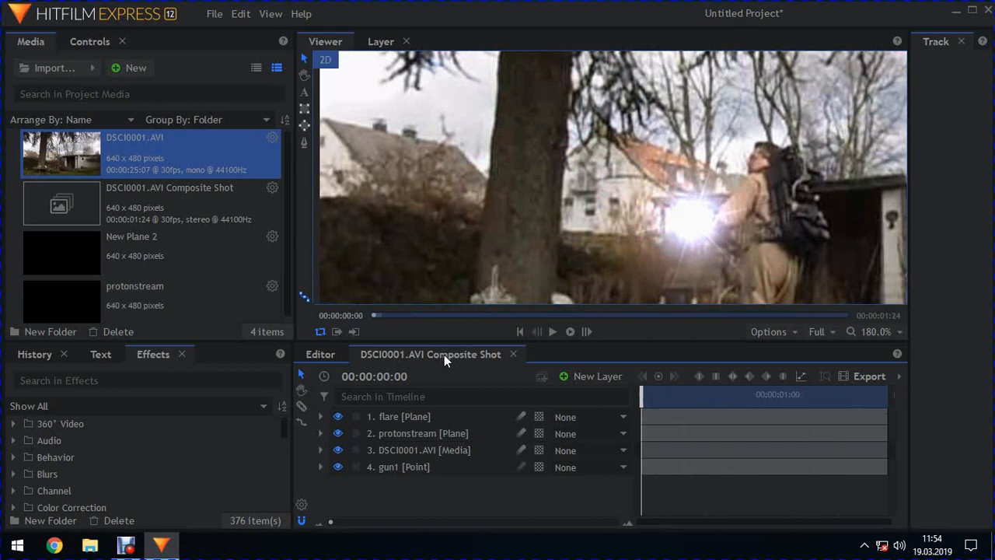
- Preview the composite clip in the Editor timeline at 00:00:08:01 and add the timeline to the export queue with the YouTube 1080p HD preset
{"action": "left_click", "coordinate": [329, 352]}
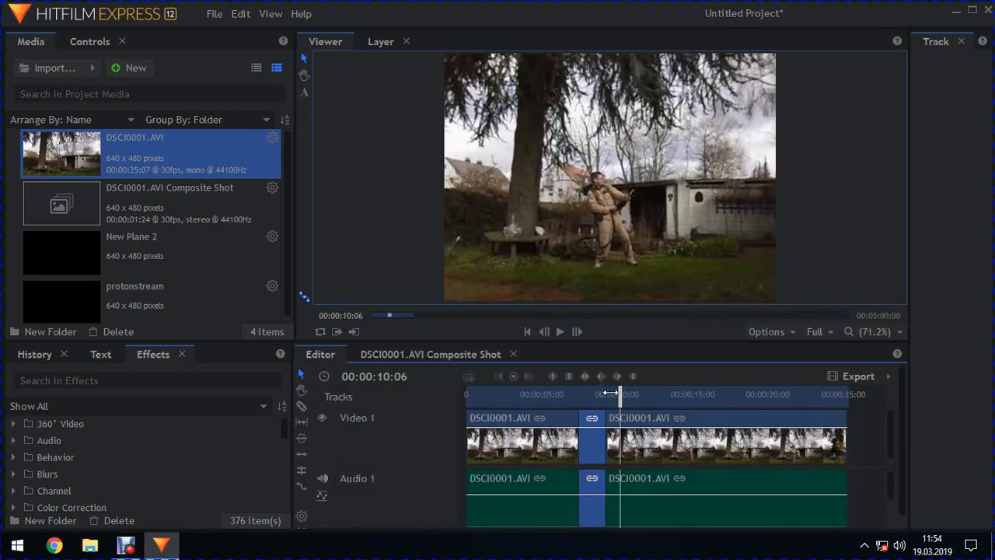
{"action": "left_click_drag", "start_coordinate": [618, 397], "coordinate": [587, 405]}
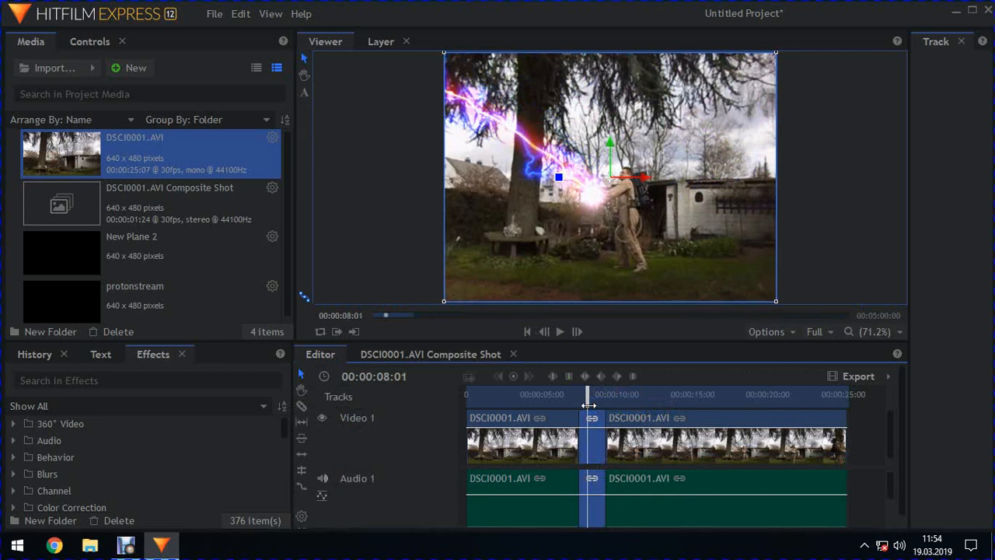
{"action": "left_click", "coordinate": [859, 376]}
{"action": "left_click", "coordinate": [942, 376]}
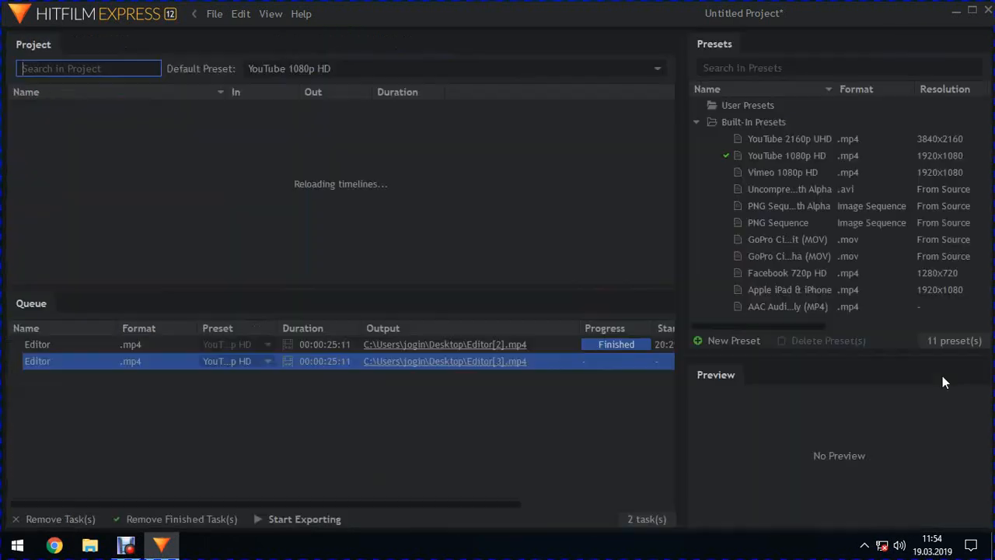
- Remove the finished Editor[2].mp4 task from the export queue
{"action": "left_click_drag", "start_coordinate": [442, 408], "coordinate": [460, 423]}
{"action": "left_click", "coordinate": [508, 345]}
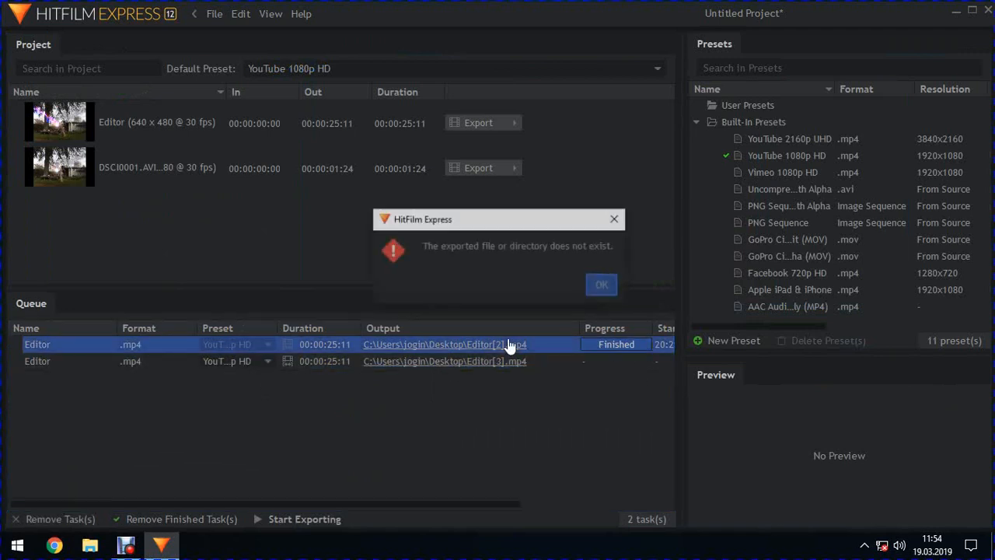
{"action": "left_click", "coordinate": [603, 283]}
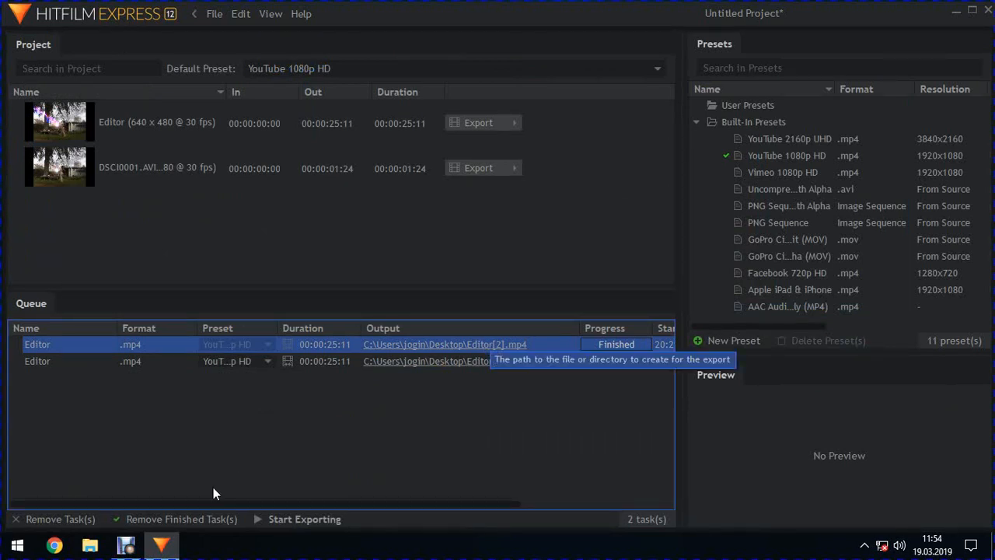
{"action": "left_click", "coordinate": [60, 519]}
{"action": "left_click", "coordinate": [610, 317]}
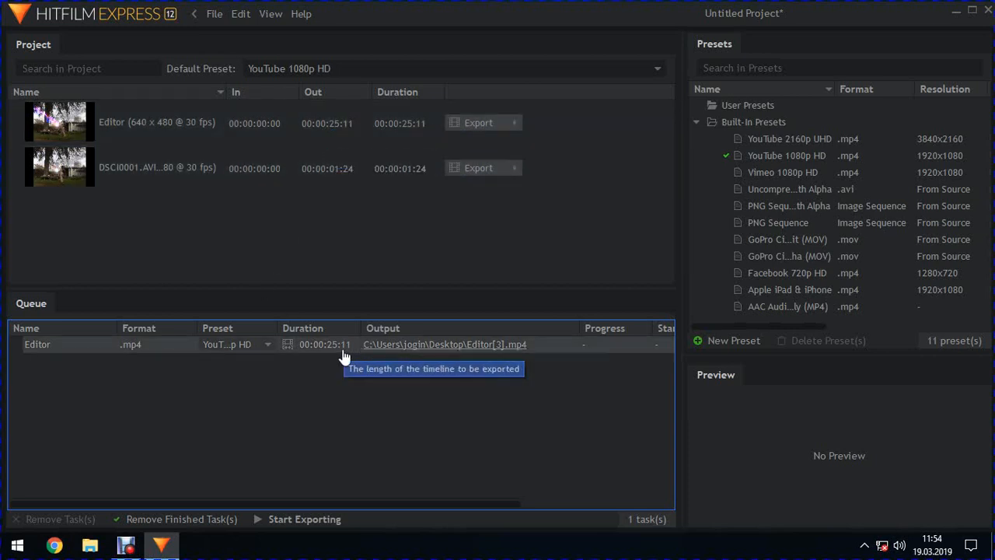
- Export the queued Editor timeline to the Desktop as Editor[3].mp4 and close the program, discarding the project changes
{"action": "left_click", "coordinate": [493, 349]}
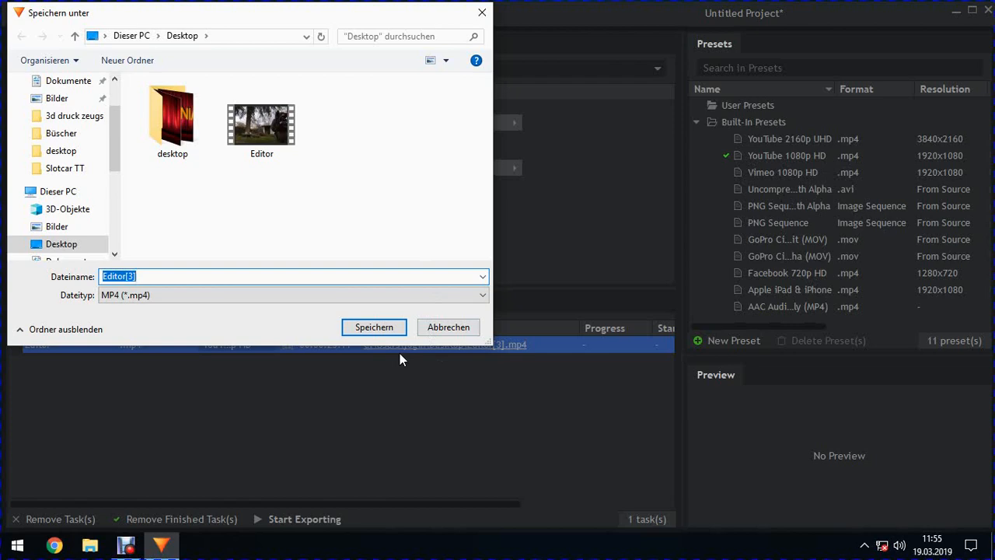
{"action": "left_click", "coordinate": [382, 326]}
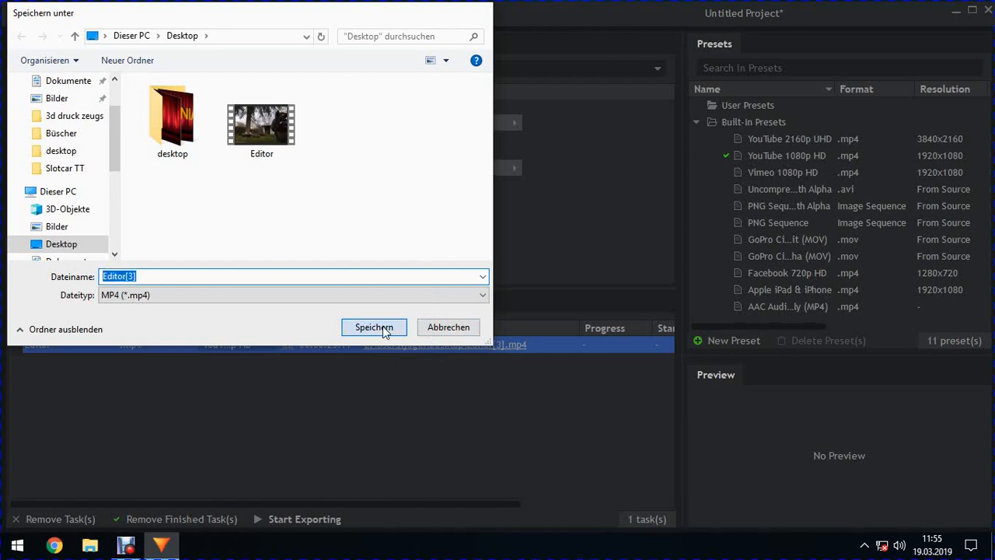
{"action": "left_click", "coordinate": [301, 519]}
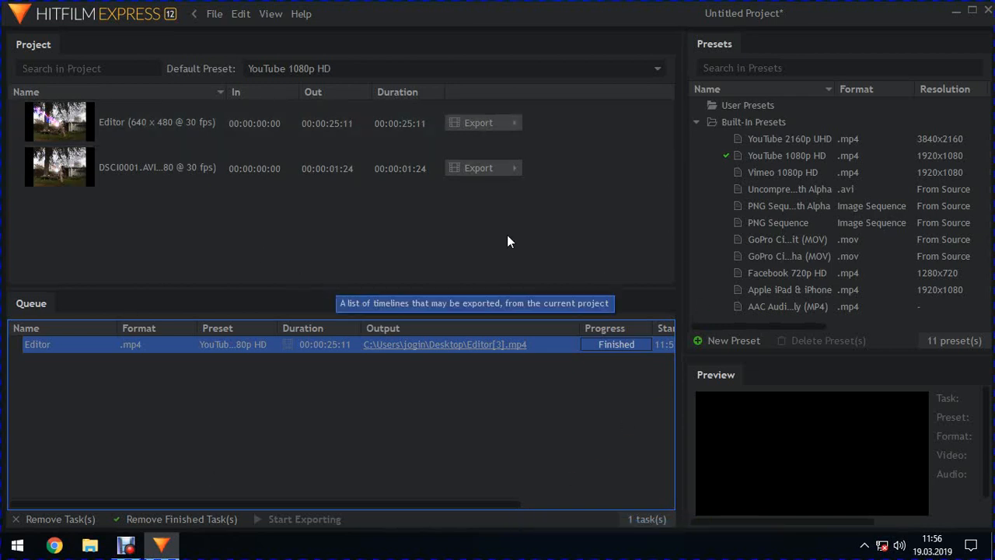
{"action": "left_click", "coordinate": [988, 13]}
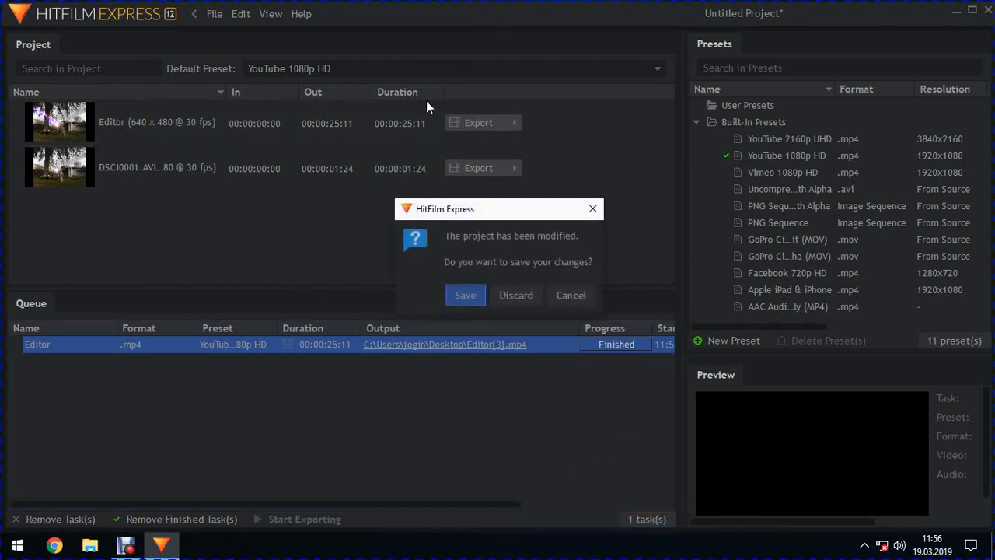
{"action": "left_click", "coordinate": [509, 297]}
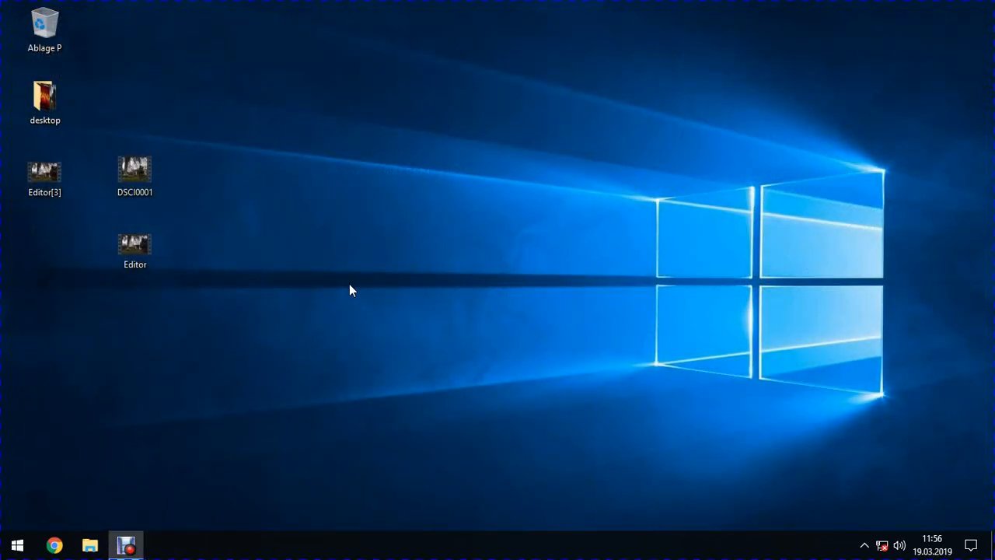
- Play the exported Editor[3] video from the desktop in the video player, leave full screen and close the player
{"action": "left_click", "coordinate": [52, 178]}
{"action": "double_click", "coordinate": [45, 178]}
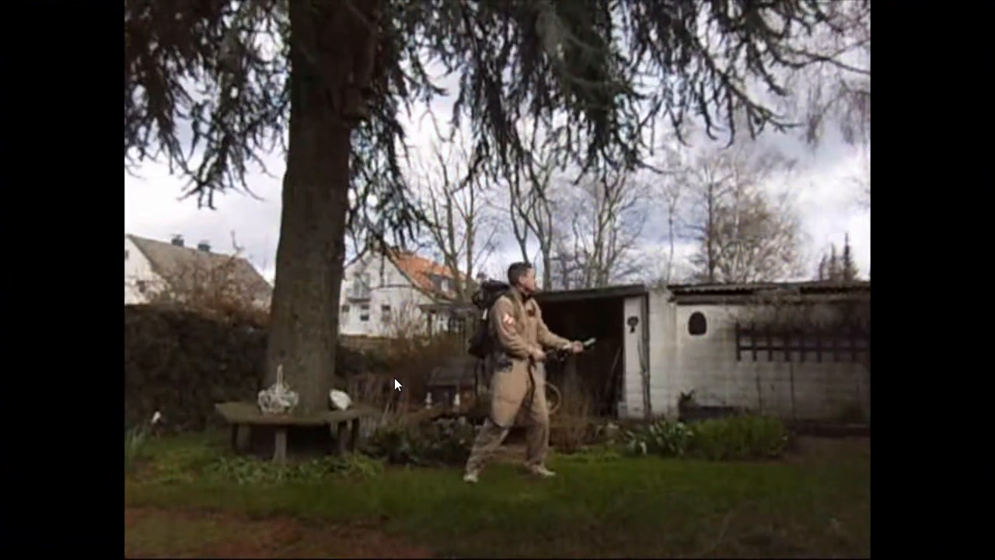
{"action": "mouse_move", "coordinate": [724, 402]}
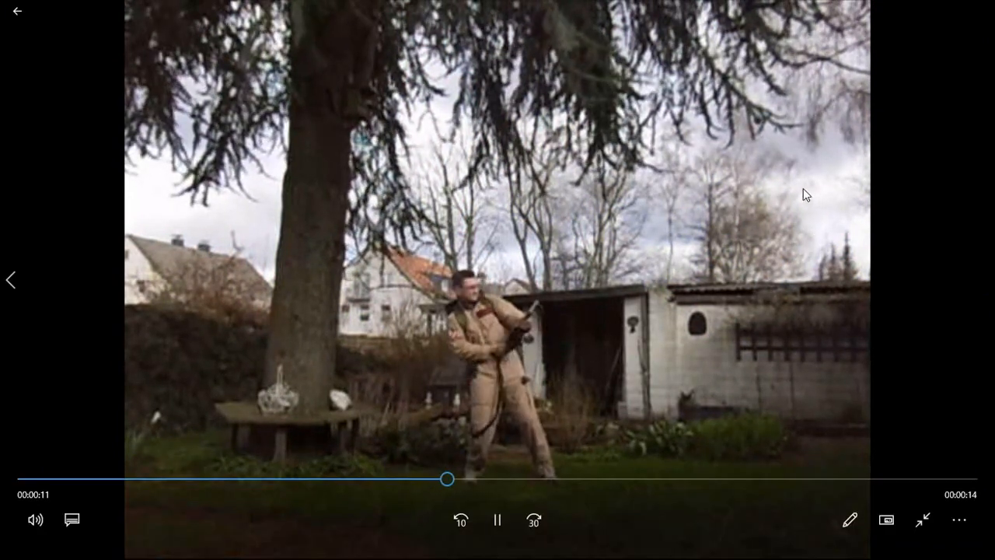
{"action": "left_click", "coordinate": [921, 519]}
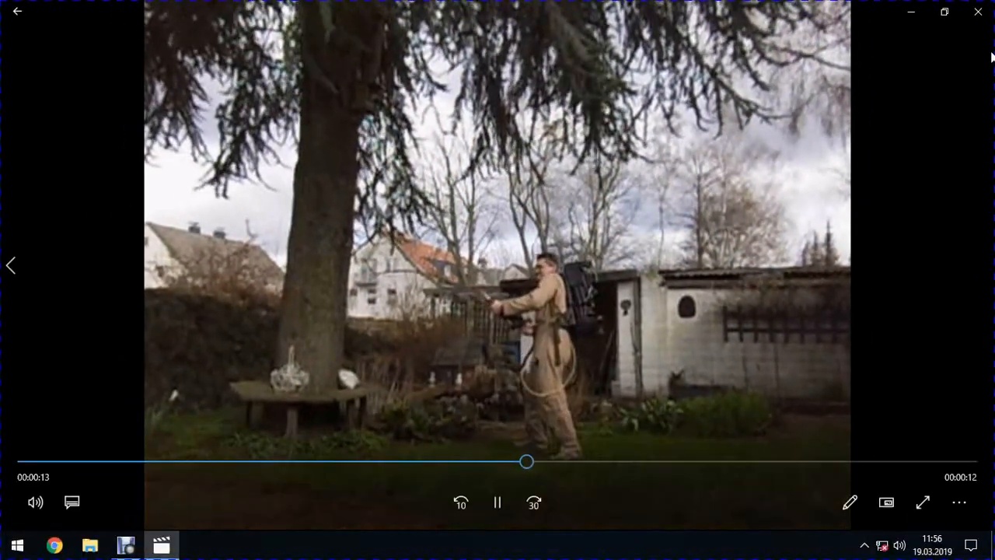
{"action": "left_click", "coordinate": [981, 17]}
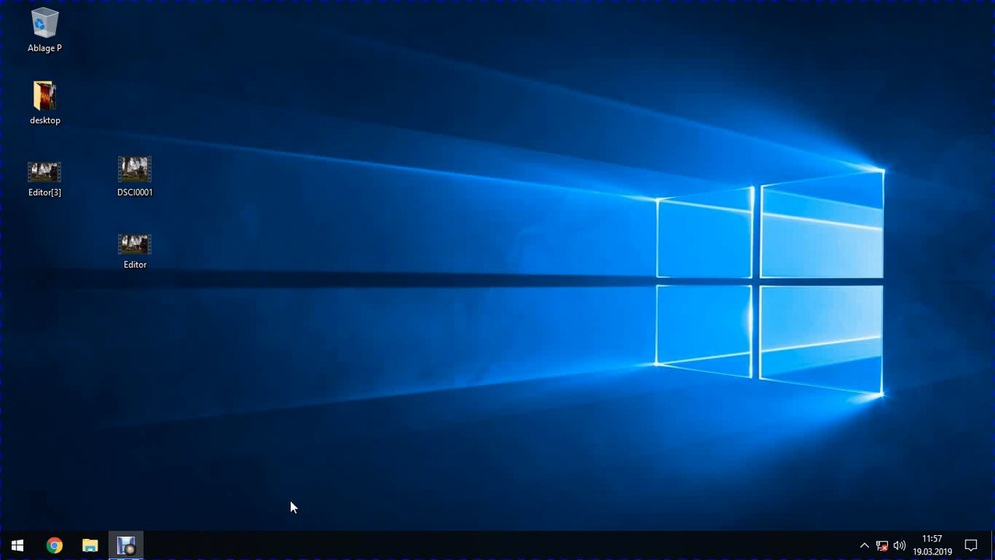
{"action": "left_click", "coordinate": [127, 538]}
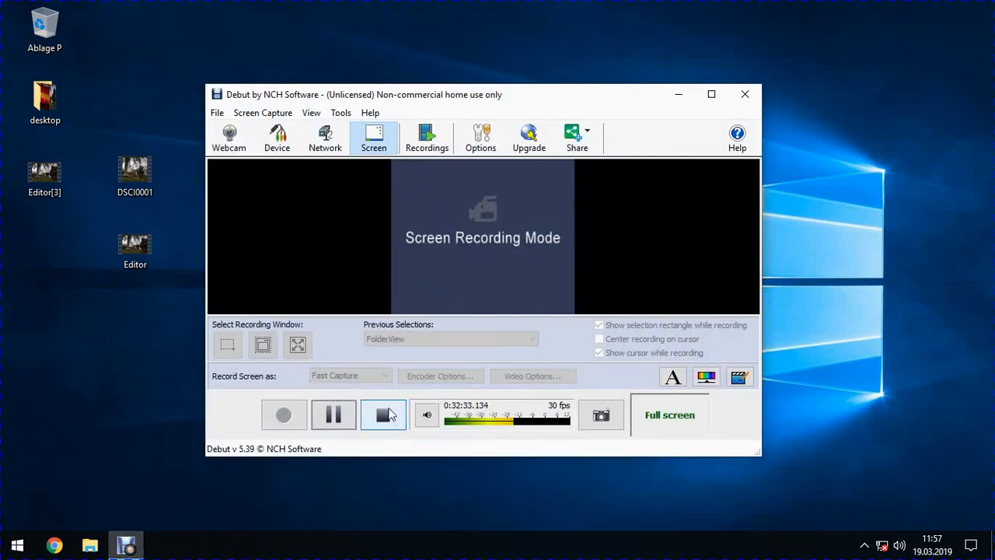